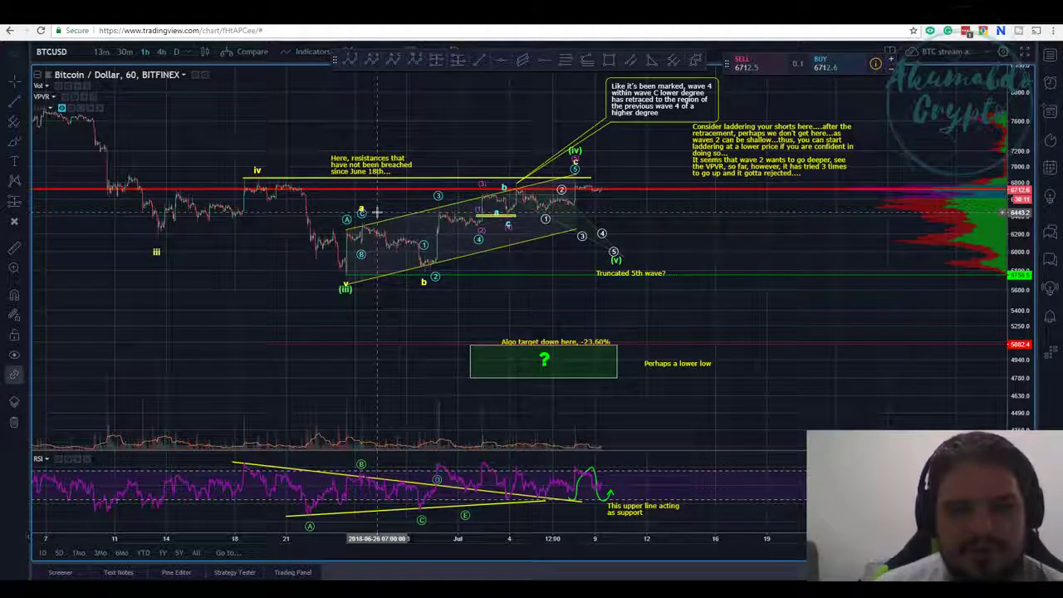
click(358, 246)
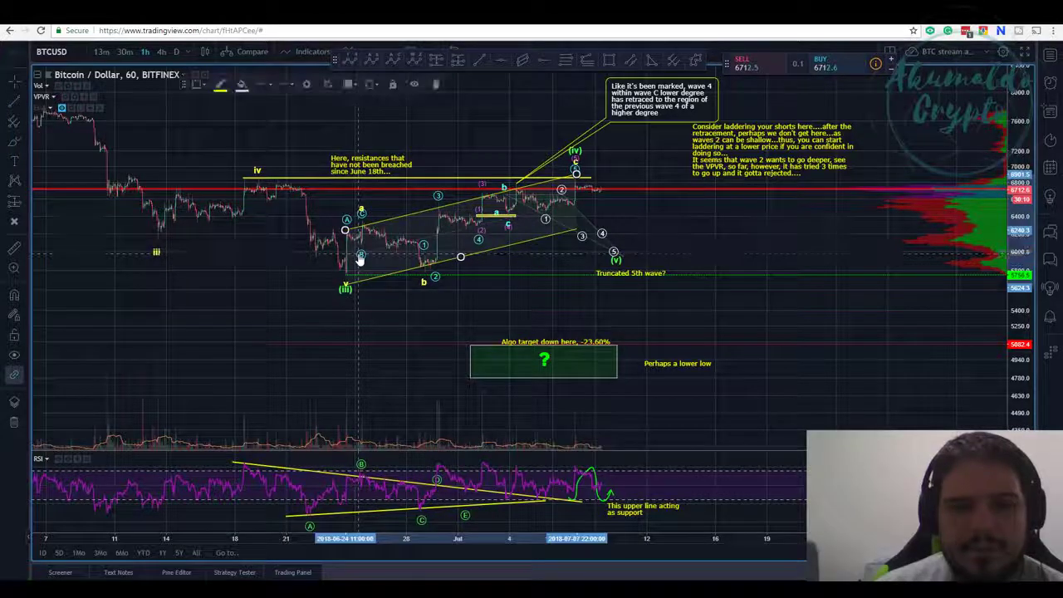
click(389, 195)
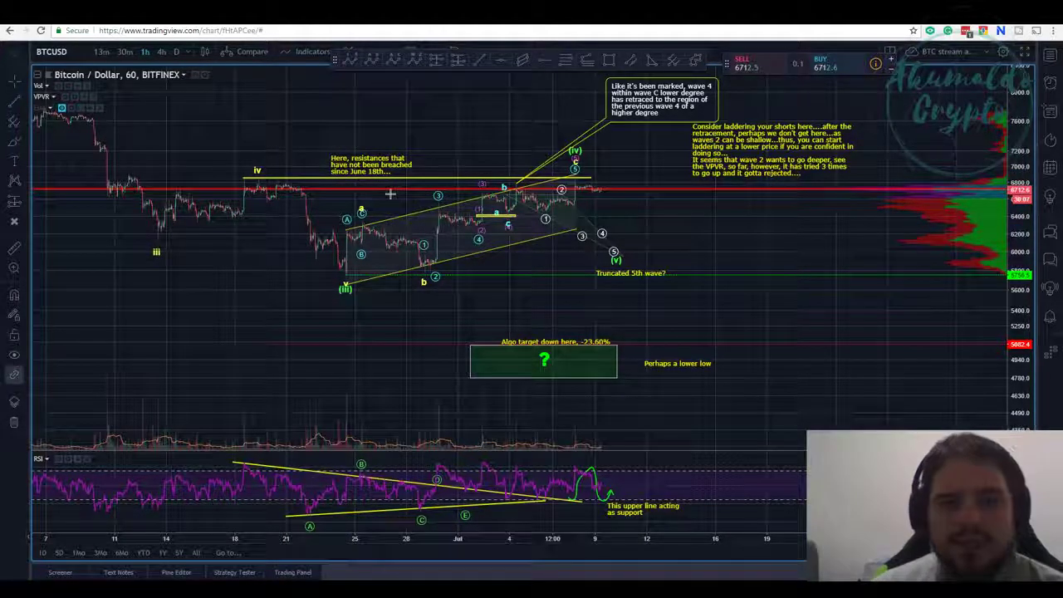
click(496, 214)
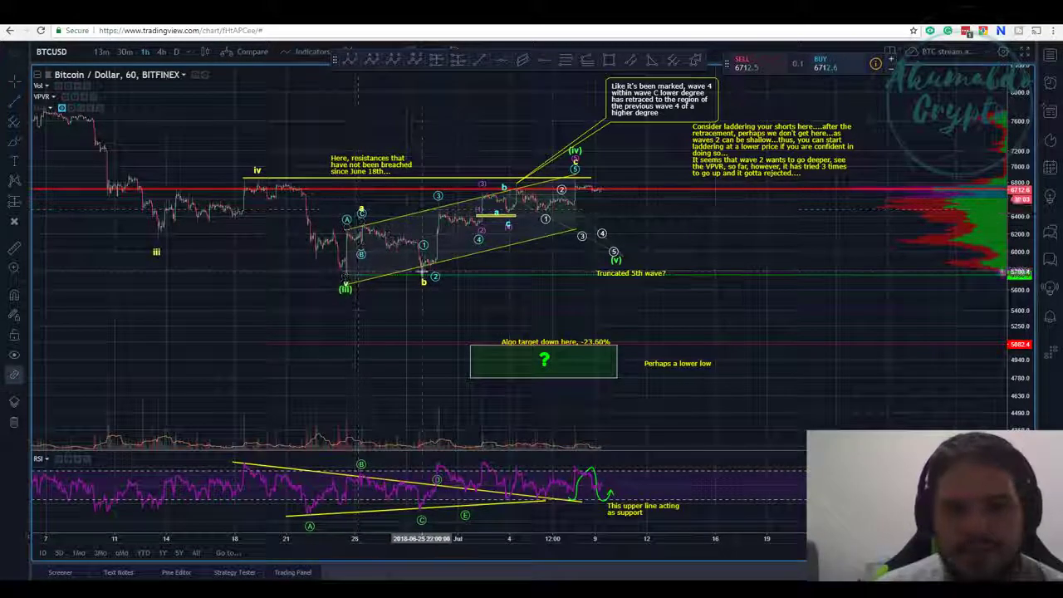
click(504, 191)
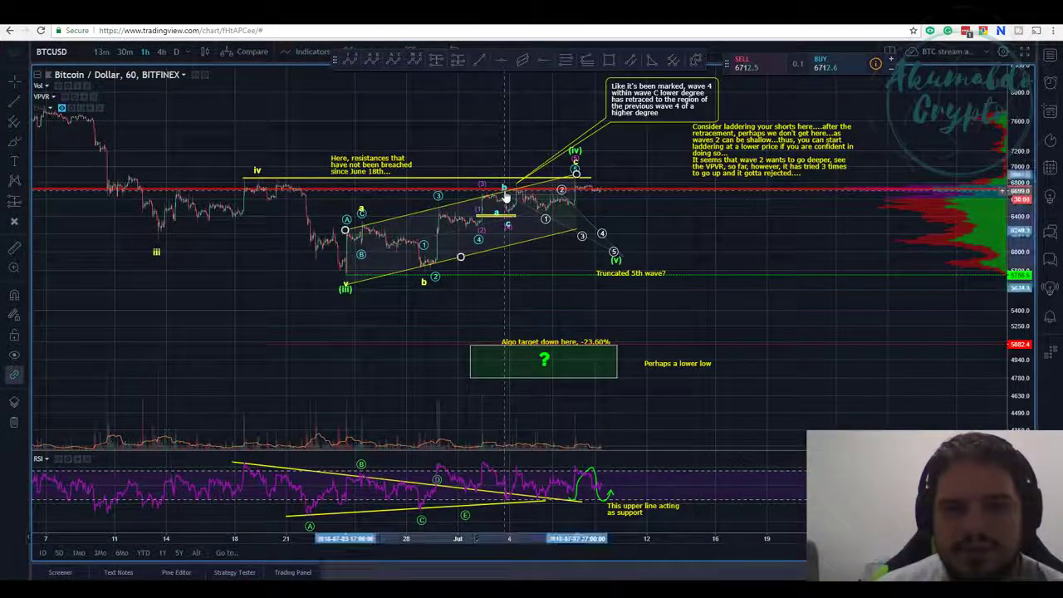
Step: Delete the white 1–5 wave projection drawn from the recent high toward the (v) label
click(581, 218)
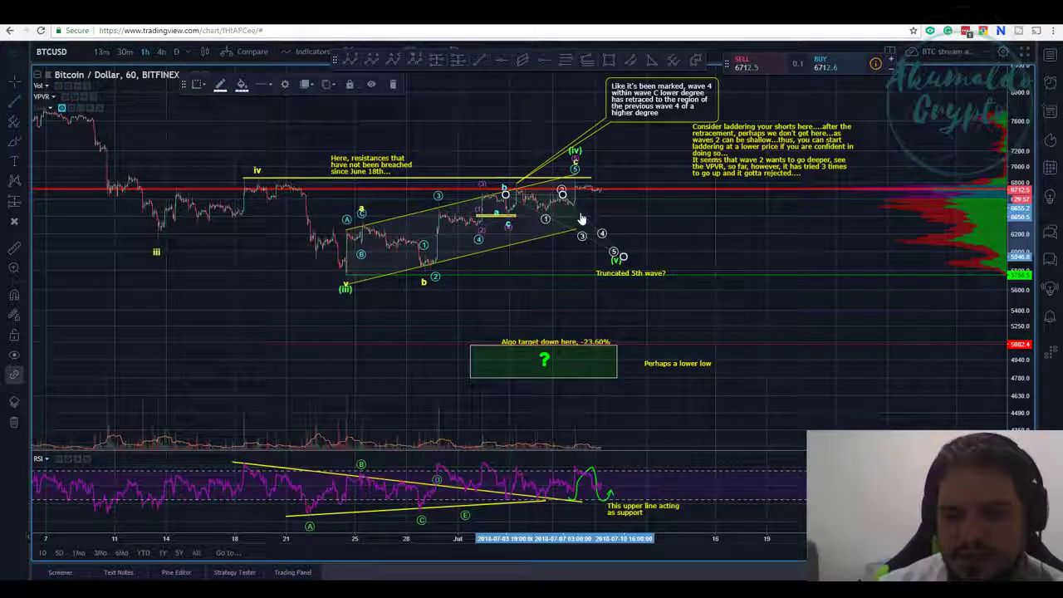
key(Escape)
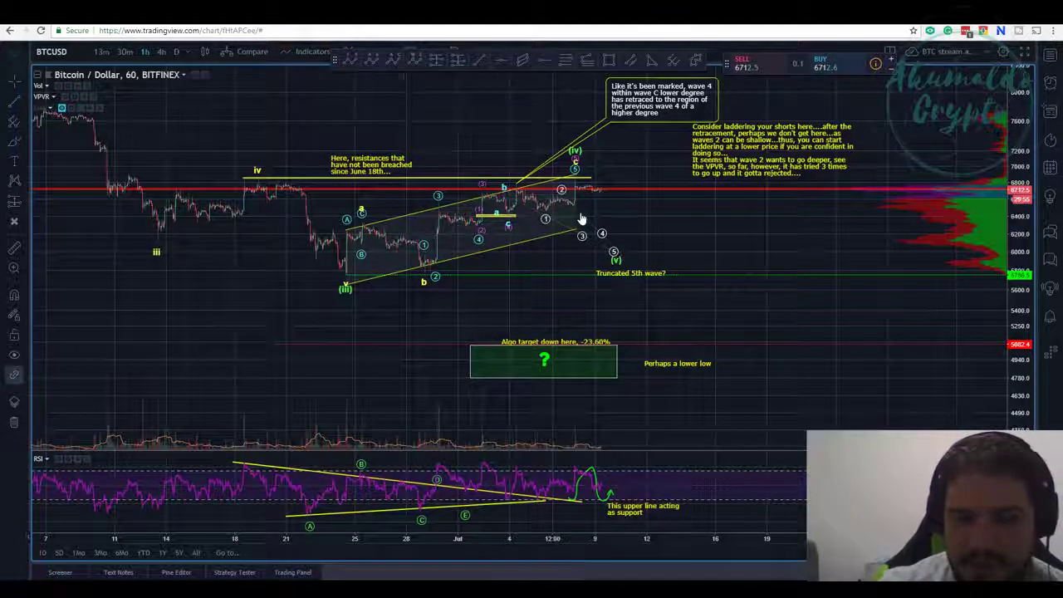
click(572, 193)
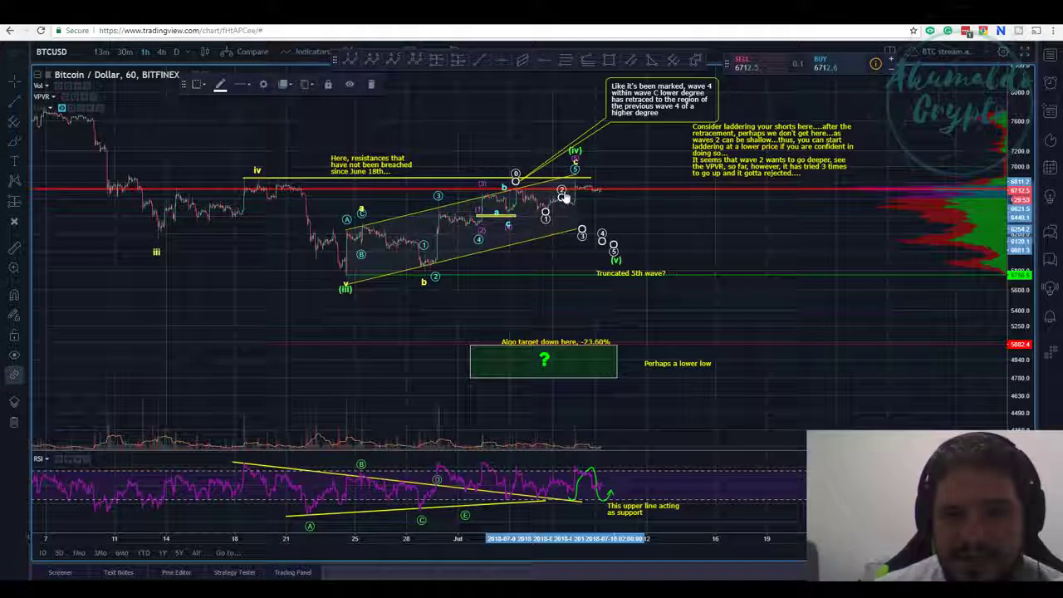
key(Delete)
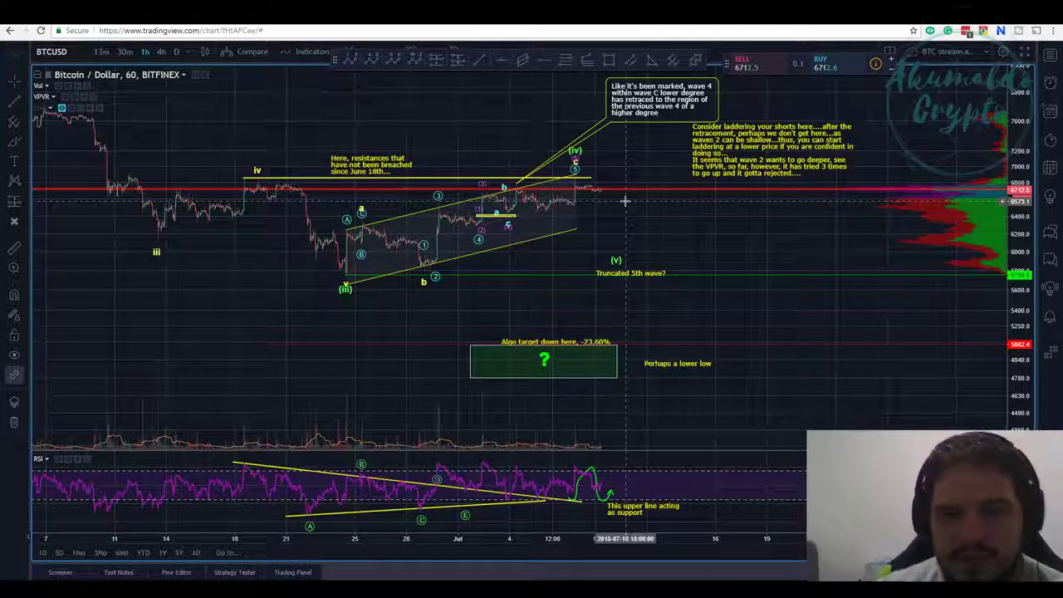
Step: Reposition the purple wave (4) point to about 6265.5 and delete the short yellow horizontal line above it
click(509, 231)
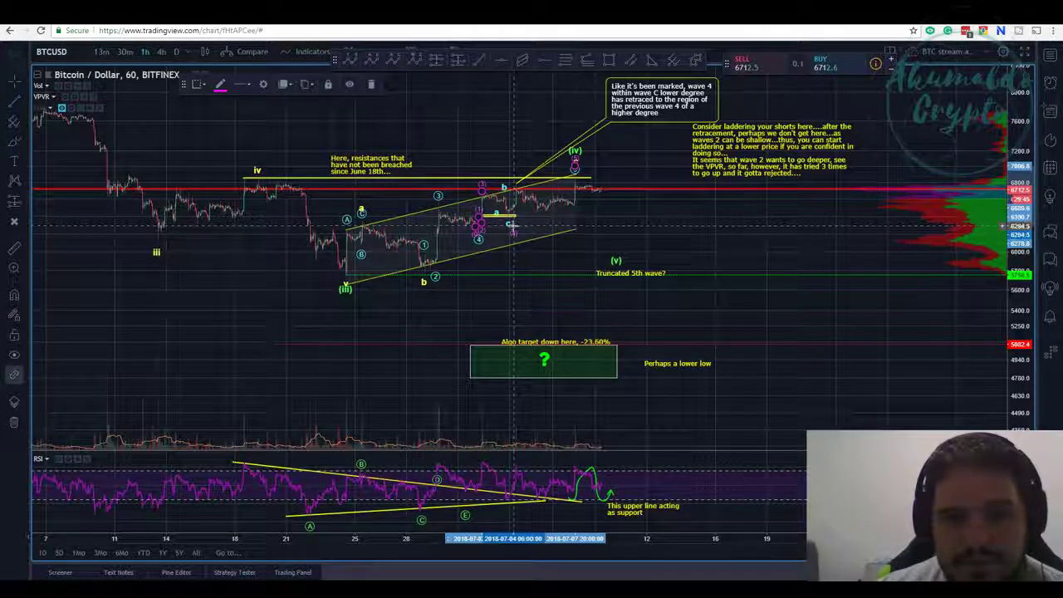
mouse_move(509, 224)
mouse_down()
mouse_move(540, 222)
mouse_move(507, 226)
mouse_up()
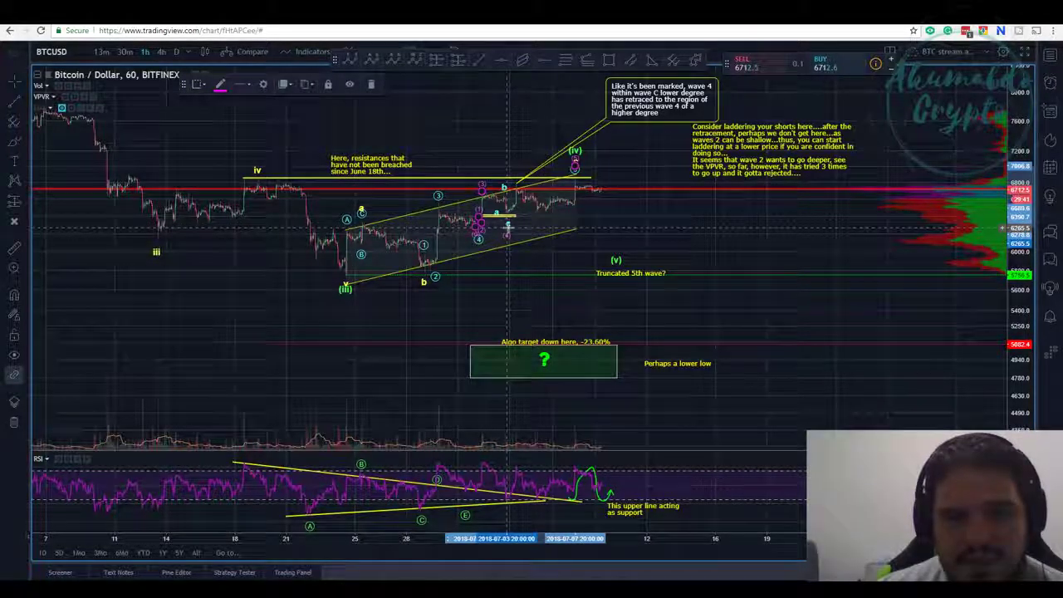
click(502, 217)
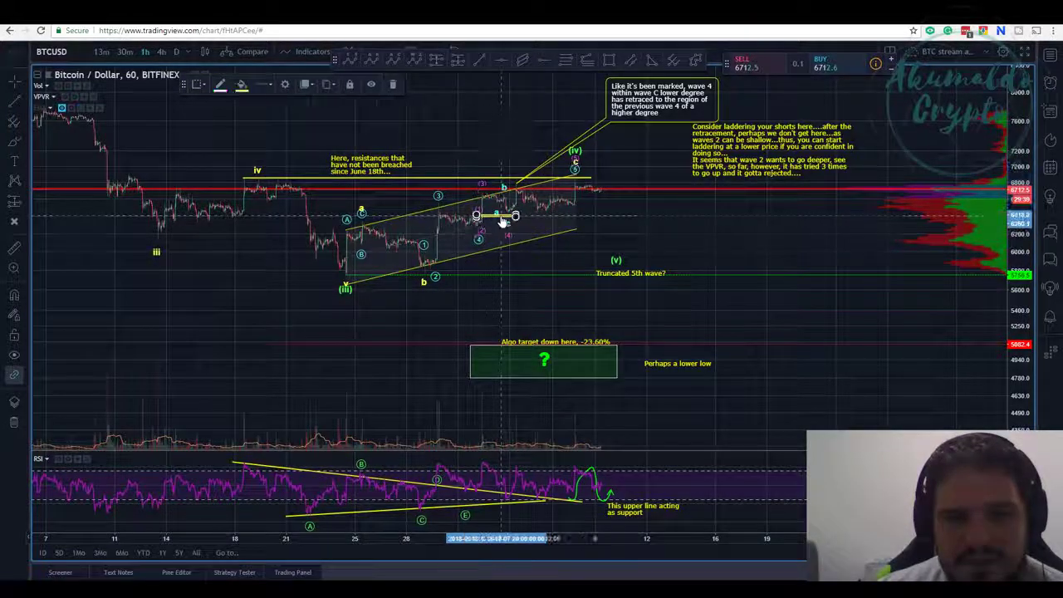
key(Delete)
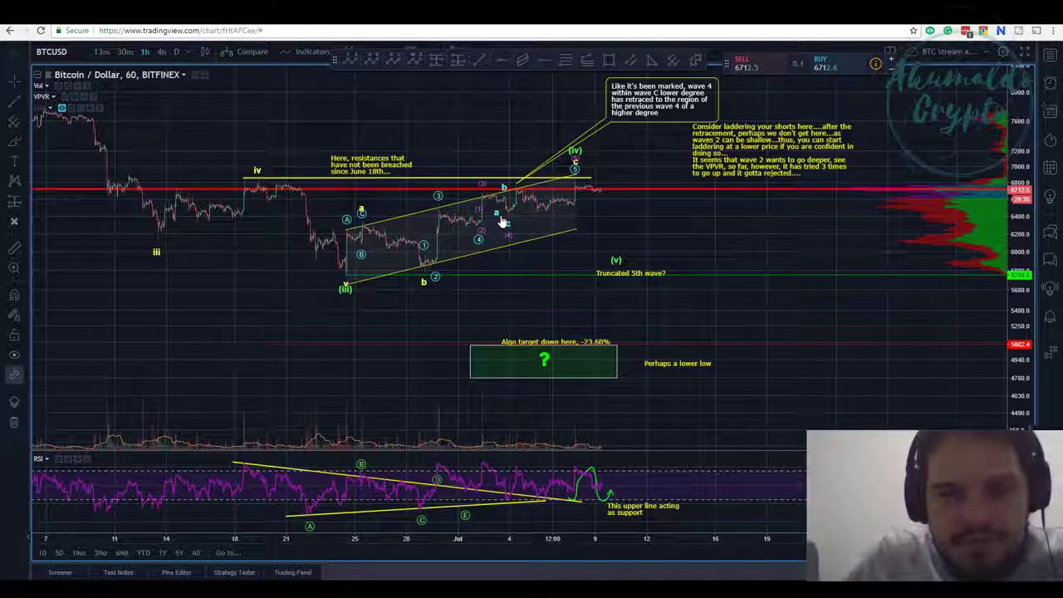
Step: Move the cyan a-b-c correction's c point onto the candle low at about 6462.5
click(502, 218)
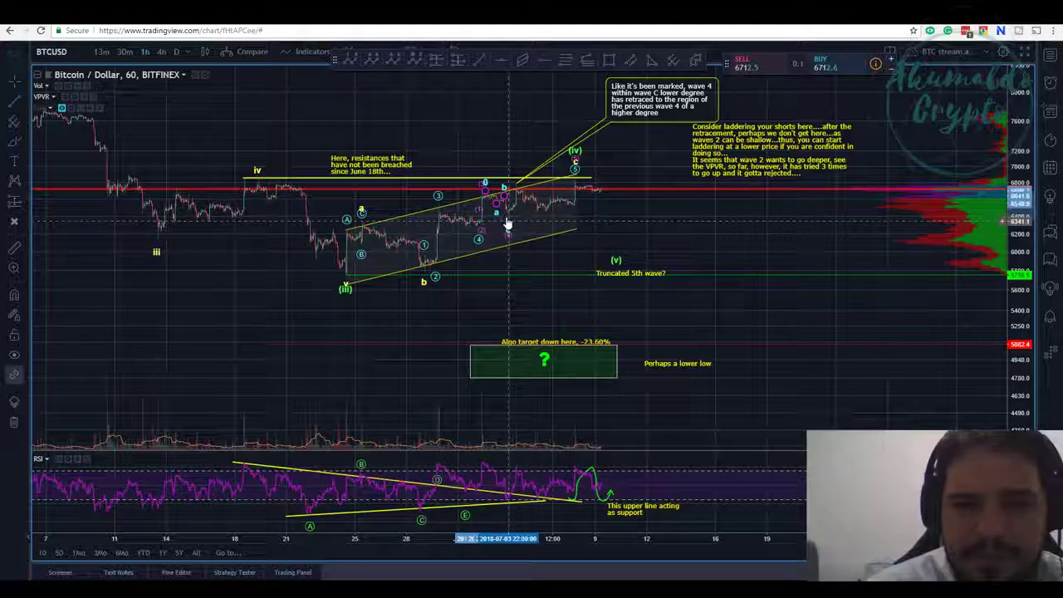
drag(506, 219, 508, 211)
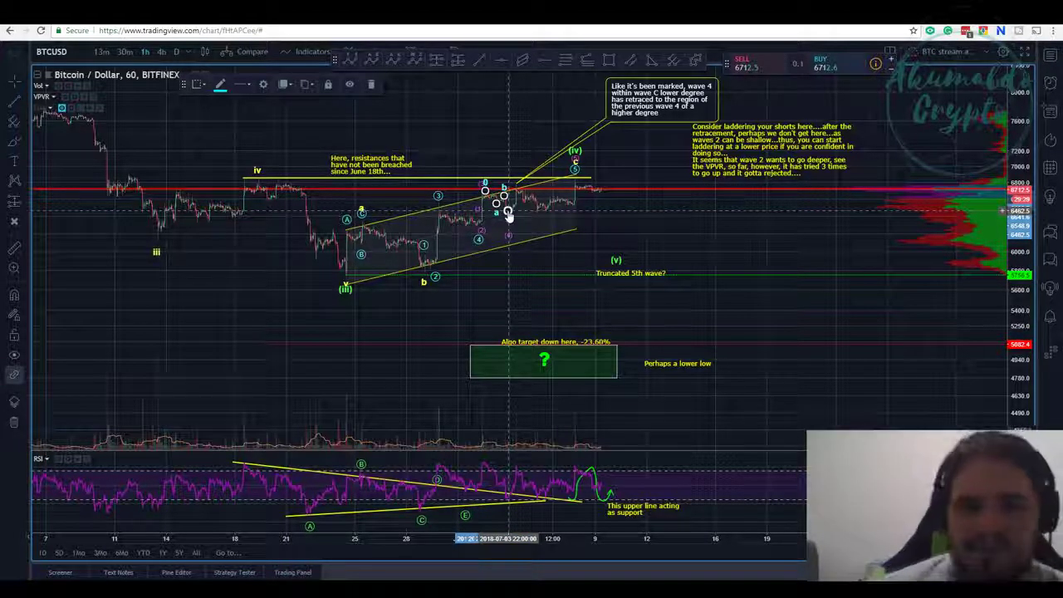
click(505, 162)
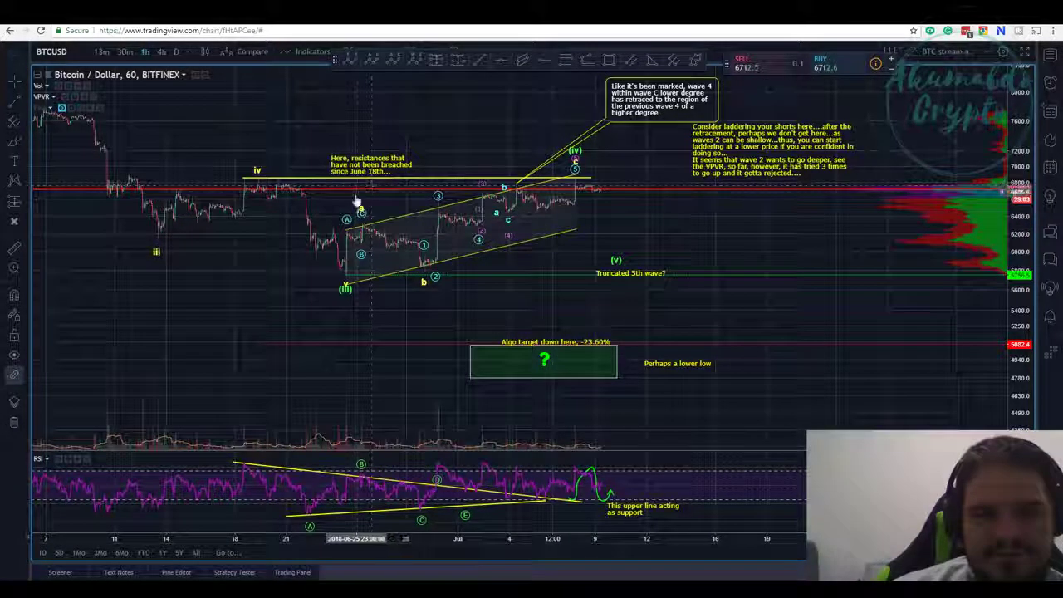
click(363, 214)
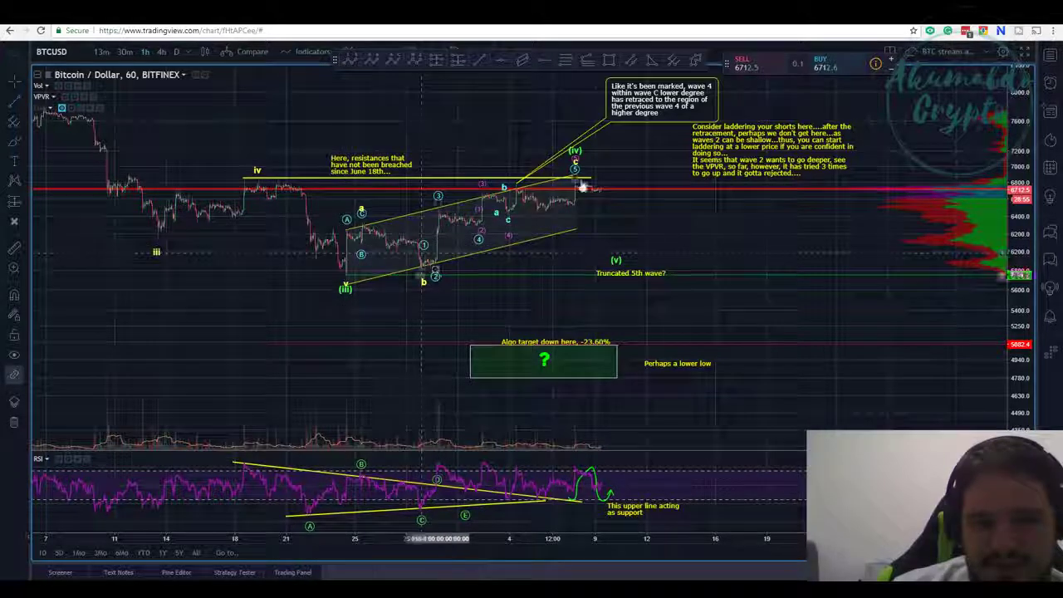
click(587, 179)
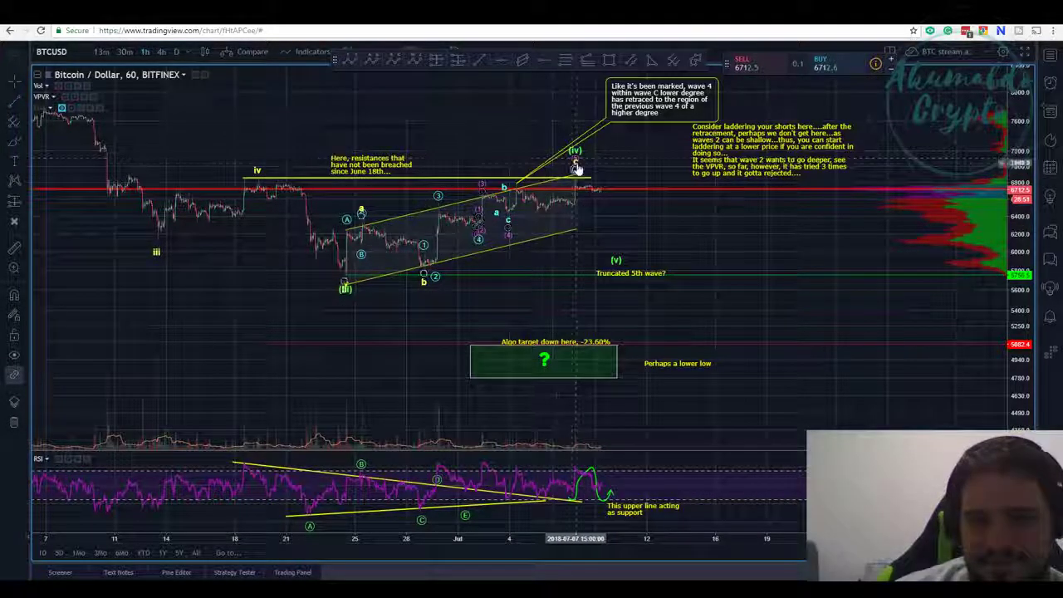
click(576, 169)
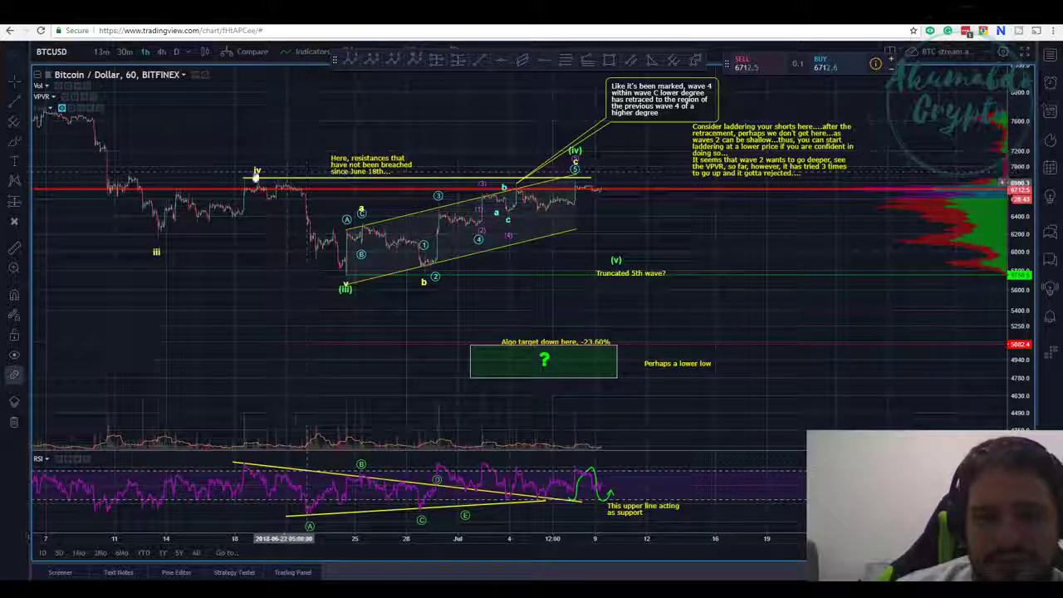
click(259, 179)
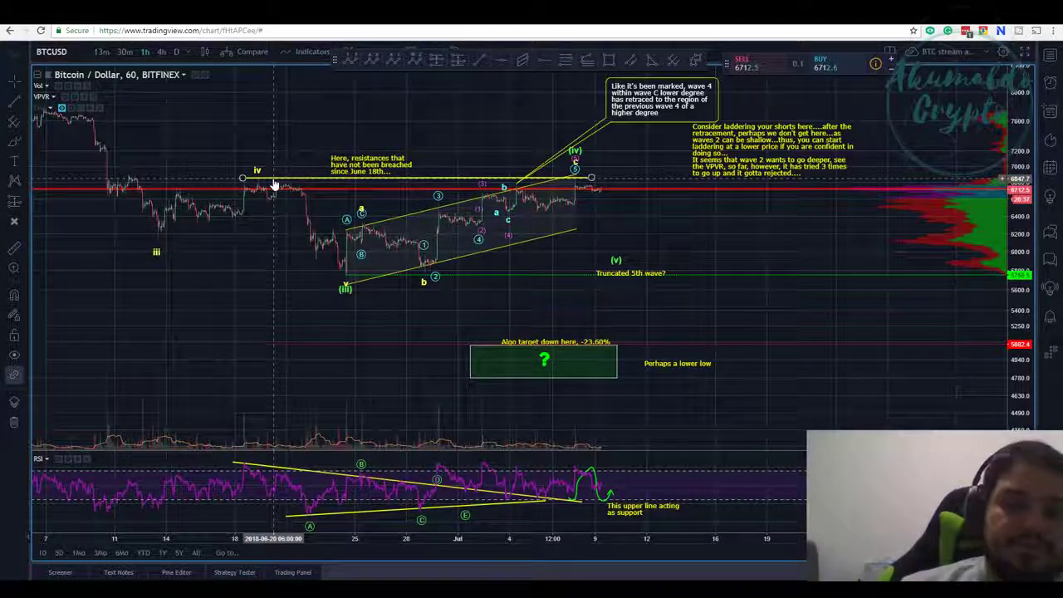
Step: Move the wave 4 retracement callout back in time so it sits above wave (iv)
drag(624, 111, 549, 113)
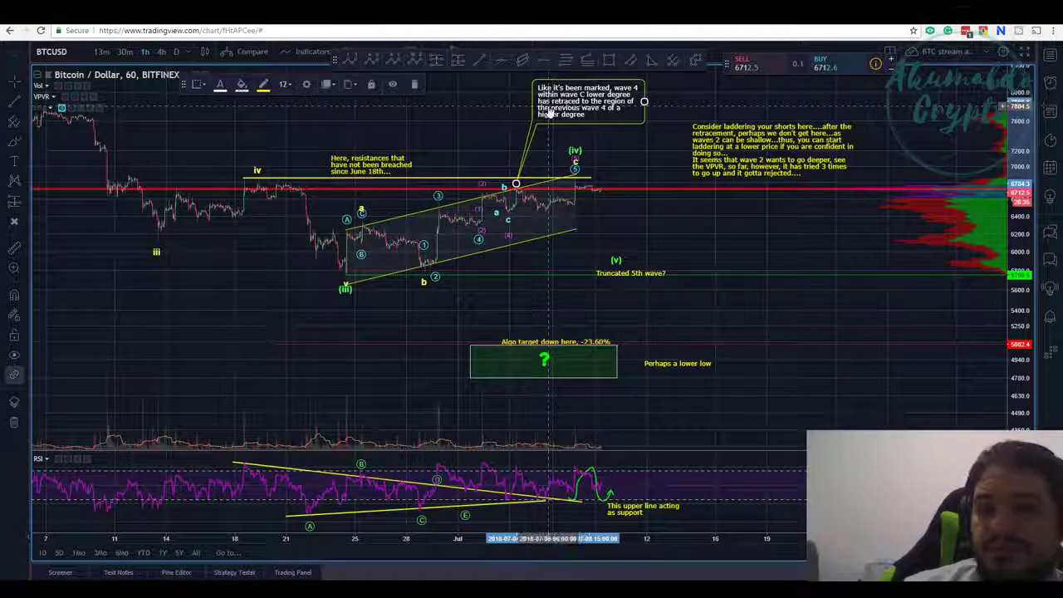
click(285, 176)
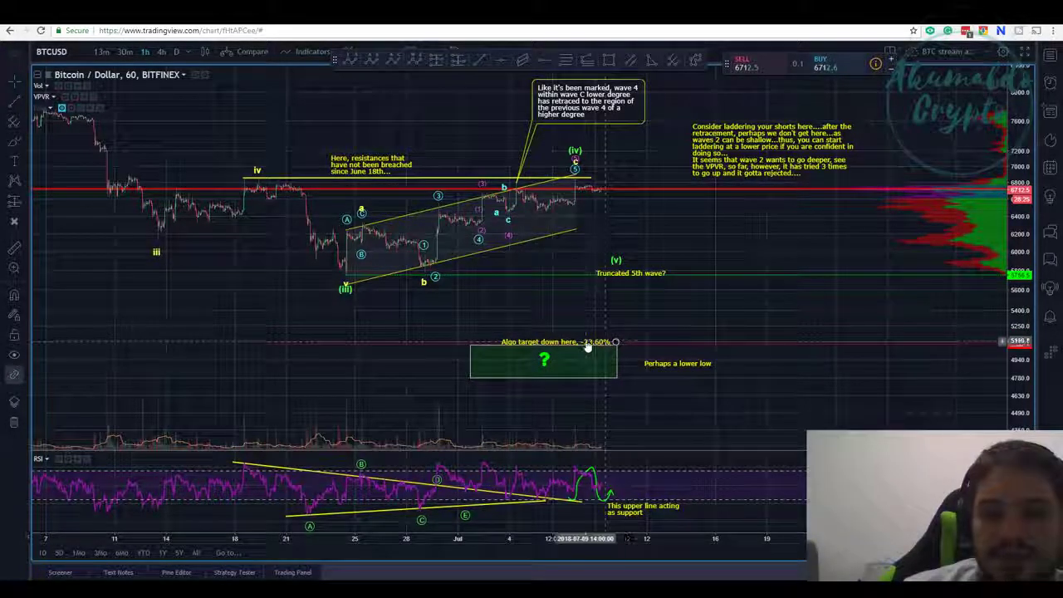
Step: Draw a Fibonacci retracement from the wave (ii) high level down to the green horizontal line at the wave (iii) low
scroll(706, 305, down, 2)
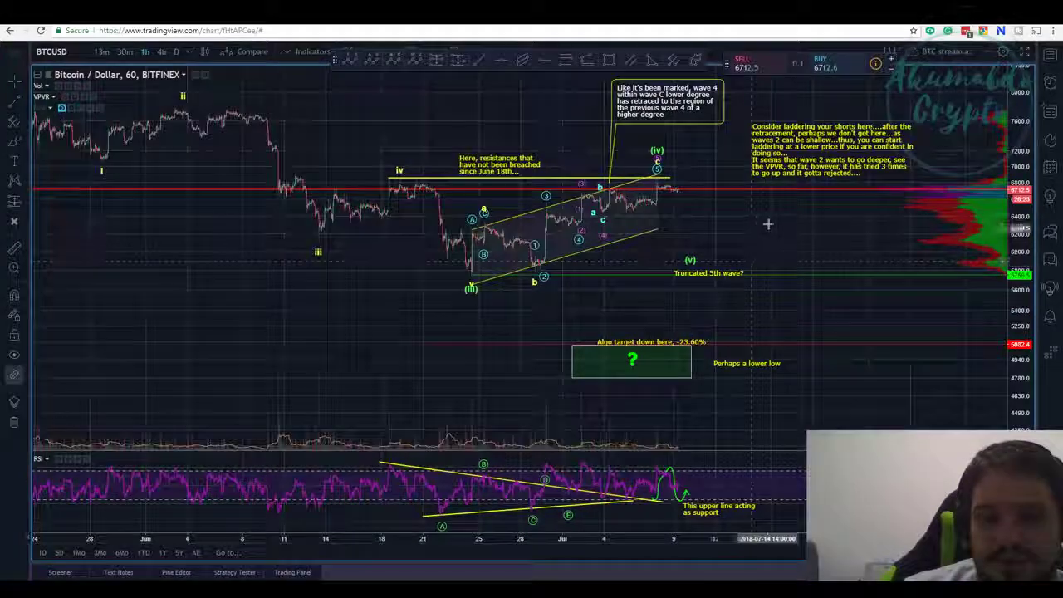
drag(767, 227, 759, 250)
scroll(759, 250, down, 2)
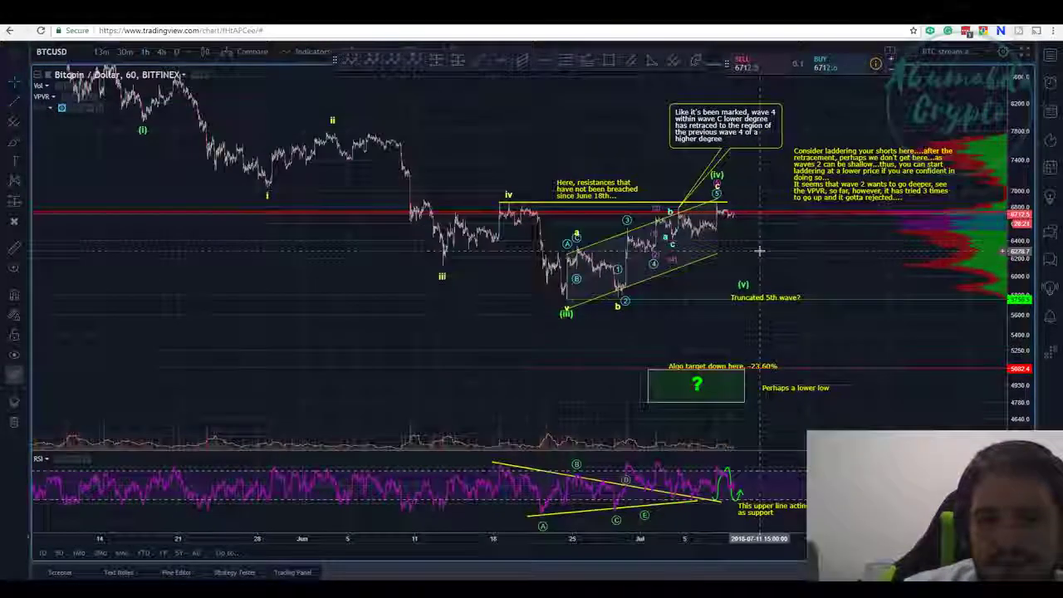
drag(408, 280, 318, 312)
drag(551, 94, 500, 108)
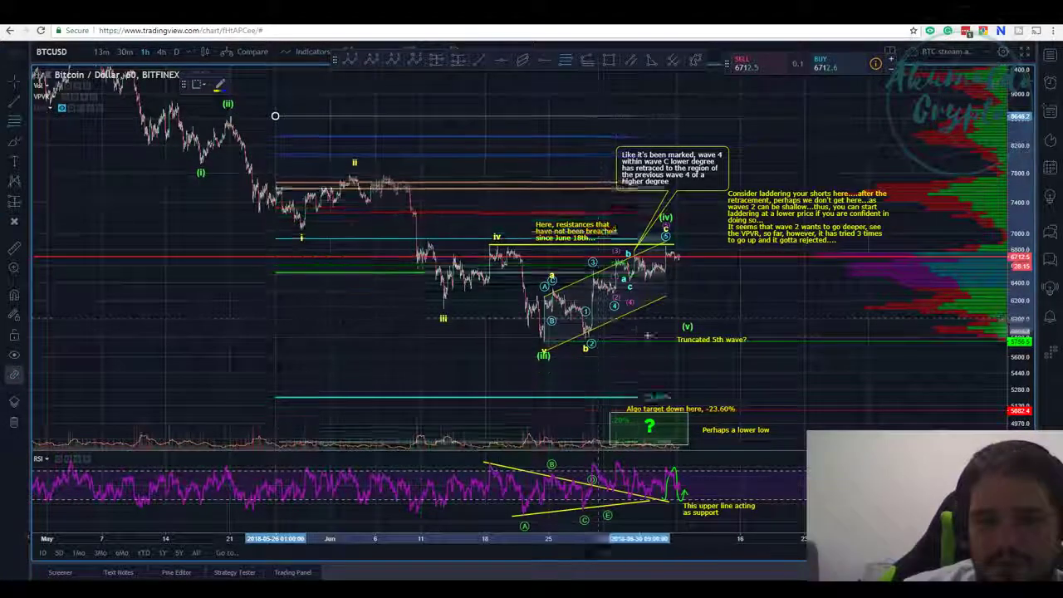
click(678, 340)
Step: Resize the green question-mark target rectangle to span the -23.60% and -38.20% Fibonacci levels
mouse_move(703, 423)
mouse_down()
mouse_move(666, 416)
mouse_move(617, 370)
mouse_move(604, 405)
mouse_up()
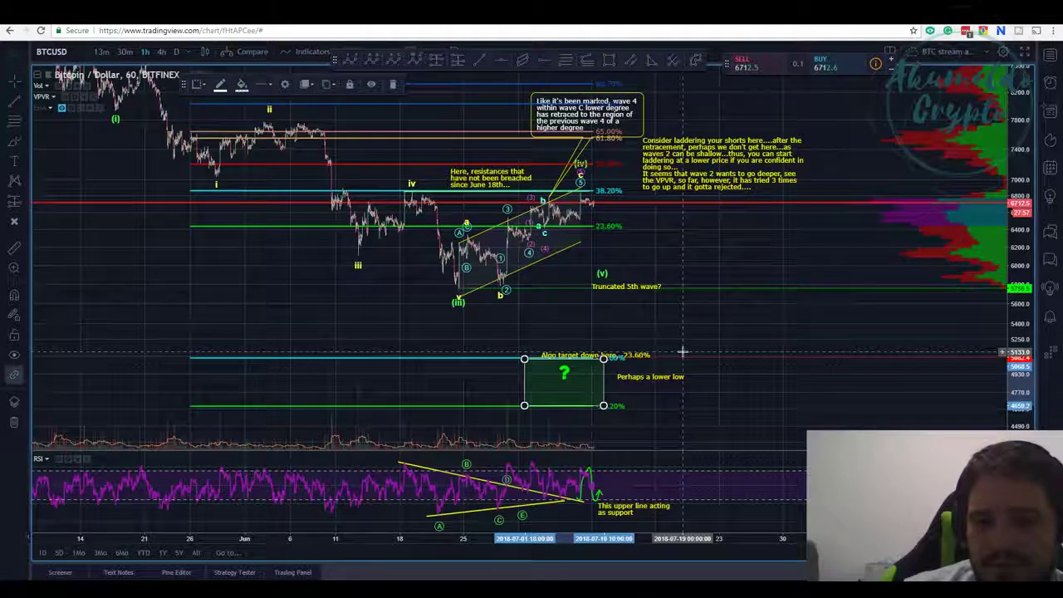
drag(622, 383, 630, 357)
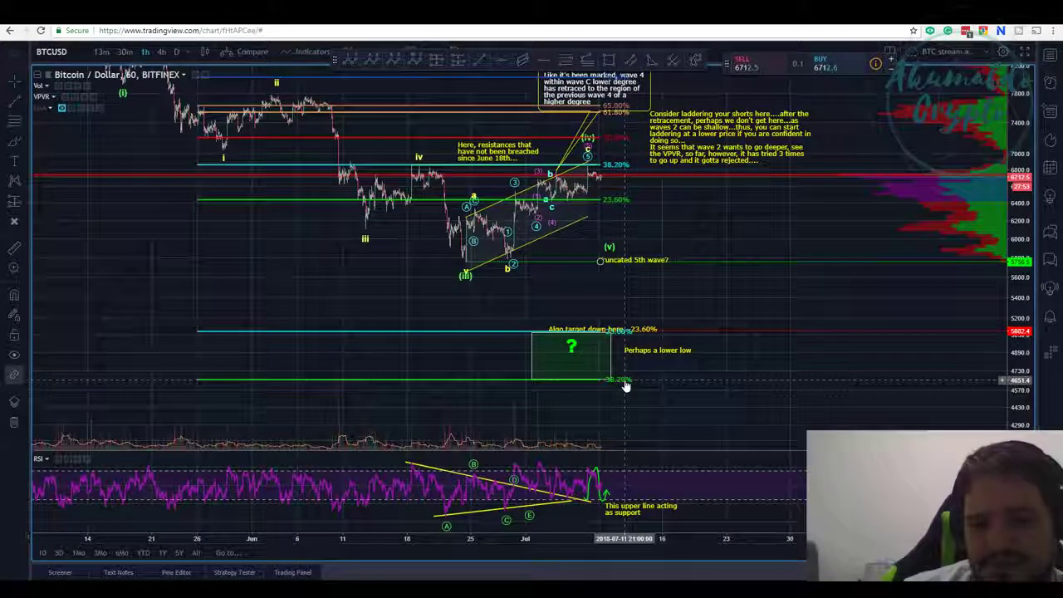
drag(713, 290, 621, 330)
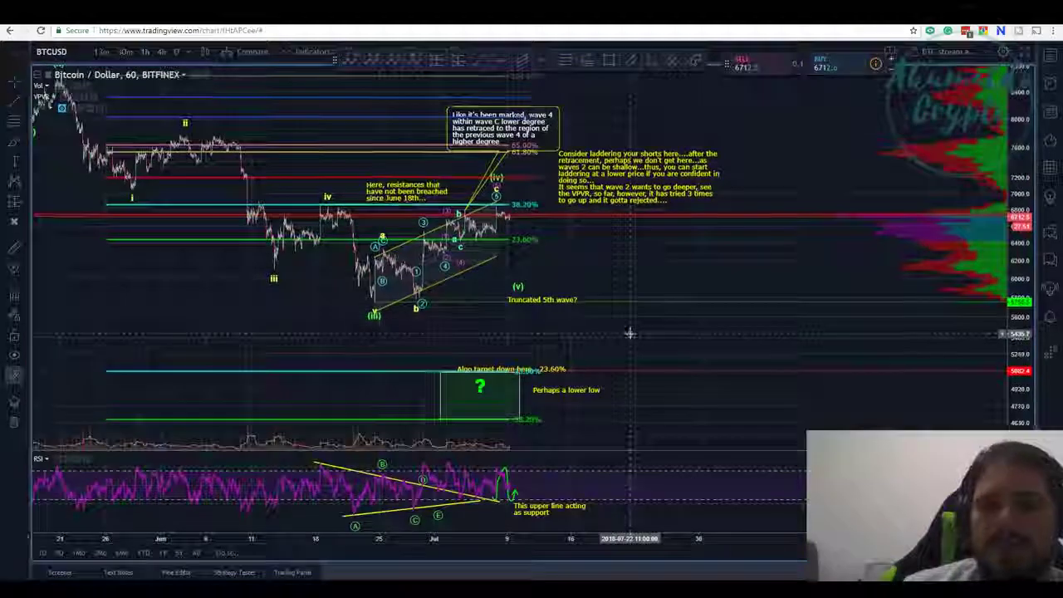
drag(645, 269, 679, 277)
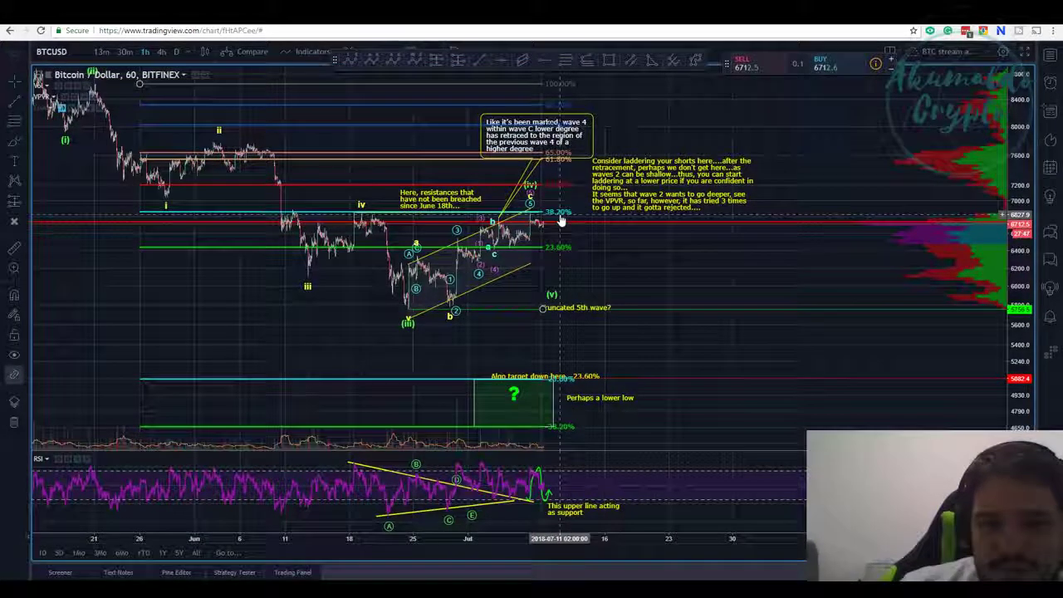
drag(539, 241, 656, 259)
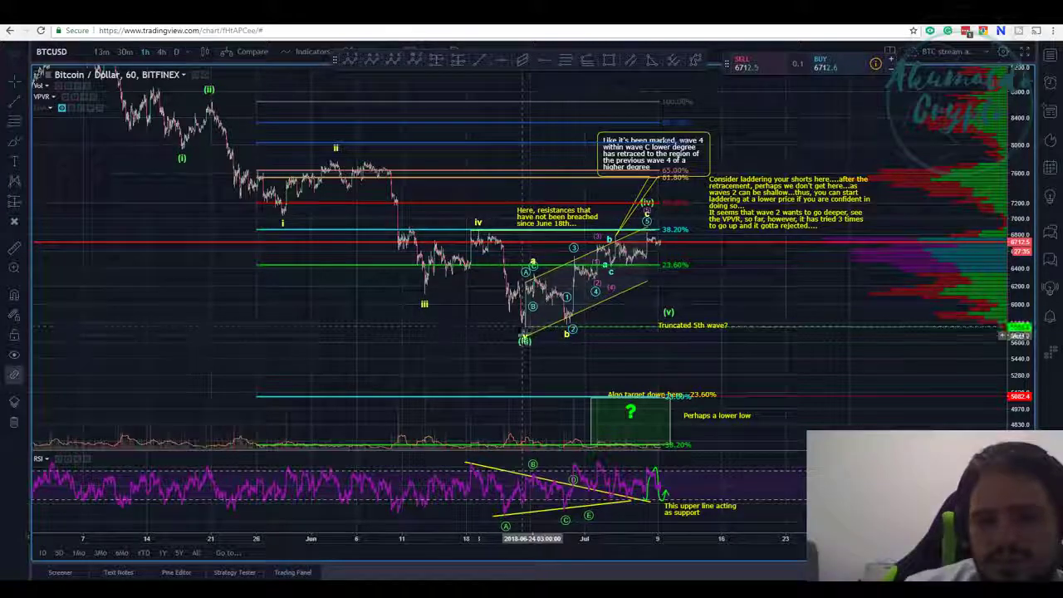
drag(705, 366, 546, 302)
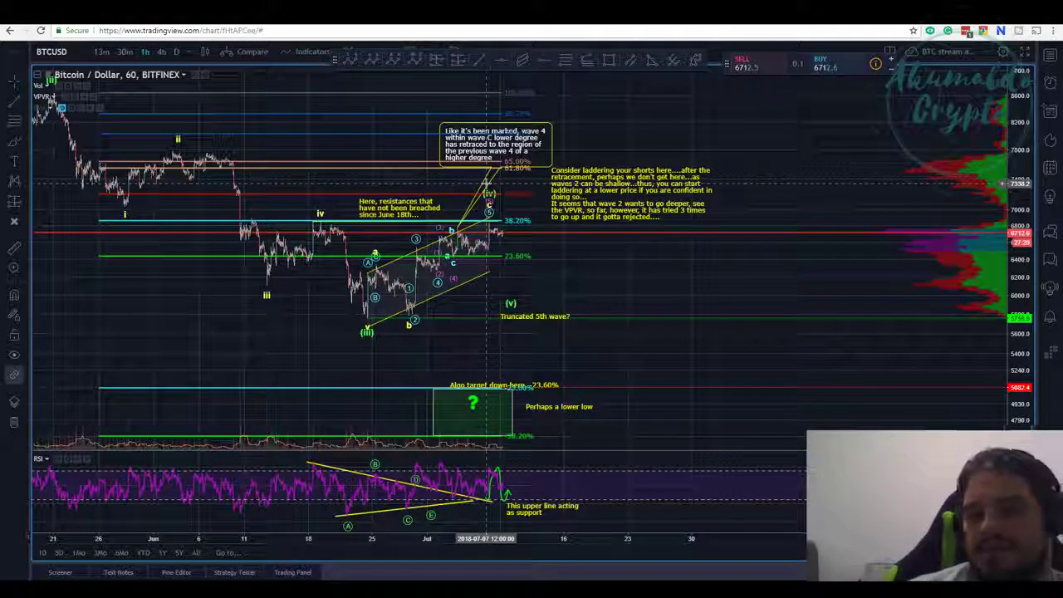
Step: Move the wave 4 callout and the shorts-laddering note clear of the Fibonacci levels, with the callout's pointer near the 38.20% label
drag(536, 138, 649, 118)
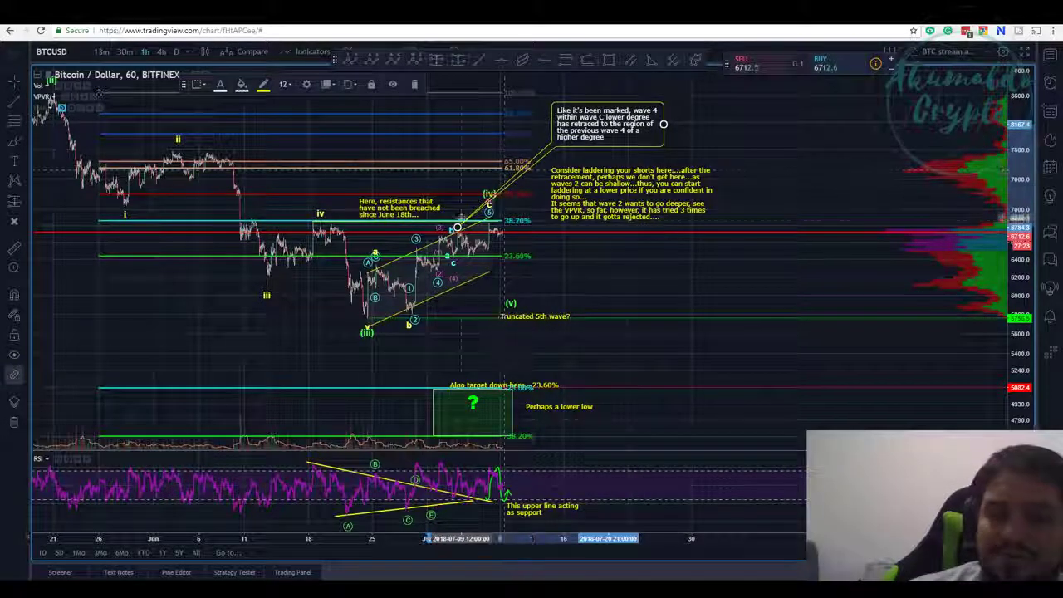
drag(456, 226, 515, 216)
drag(607, 208, 648, 205)
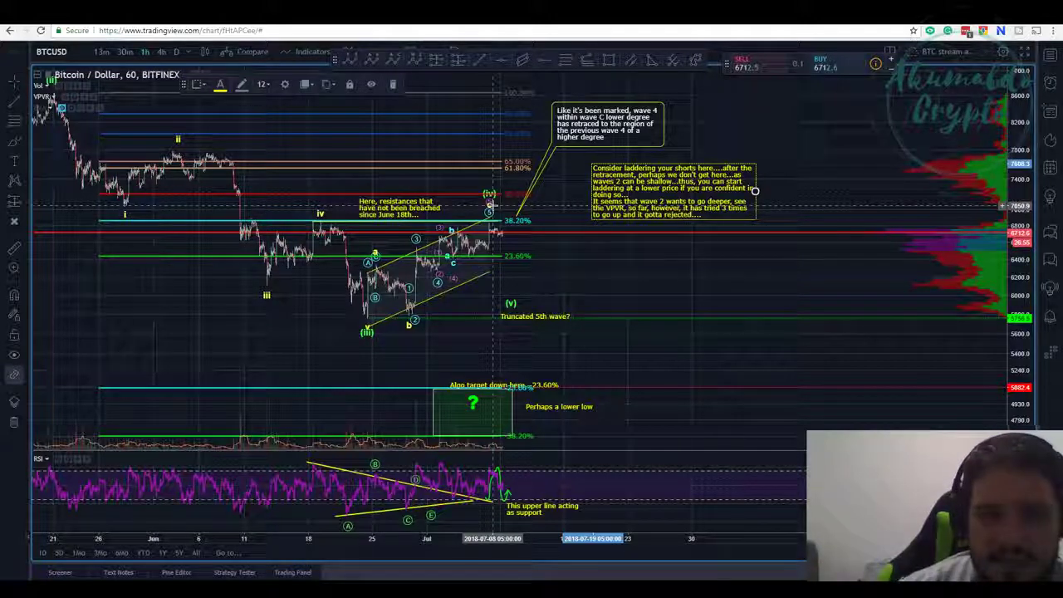
Step: Shift the green wave count's (v) endpoint forward to mid-July at about 5962, above the "Truncated 5th wave?" note
click(371, 329)
drag(510, 298, 543, 299)
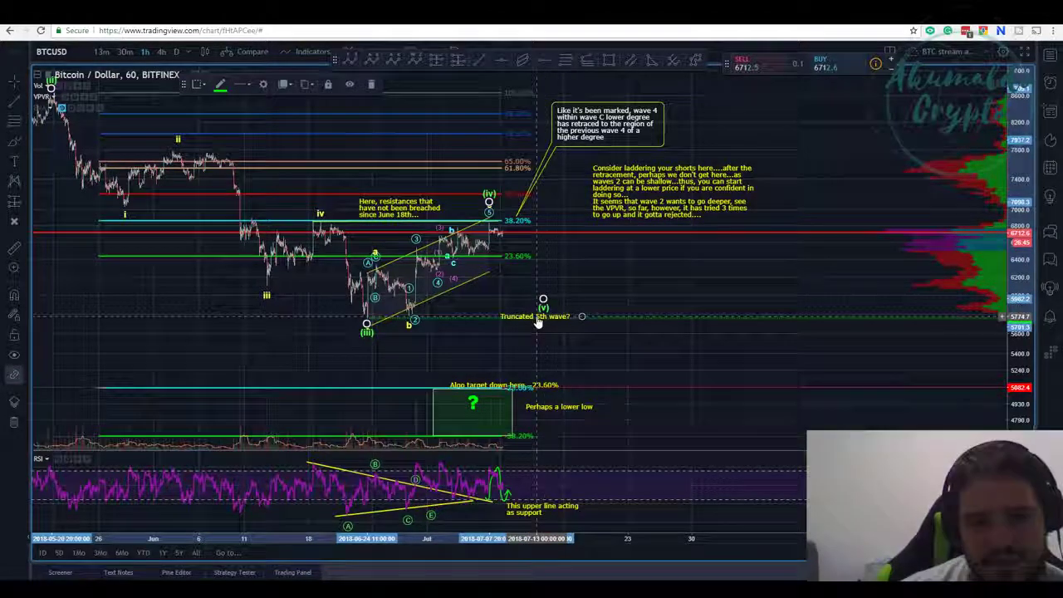
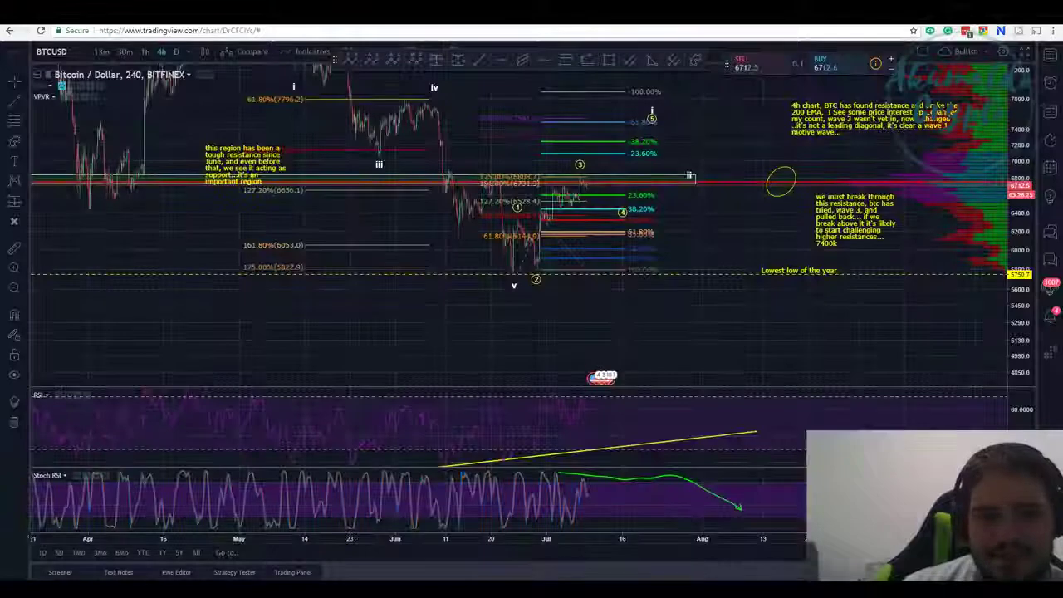
drag(689, 174, 601, 189)
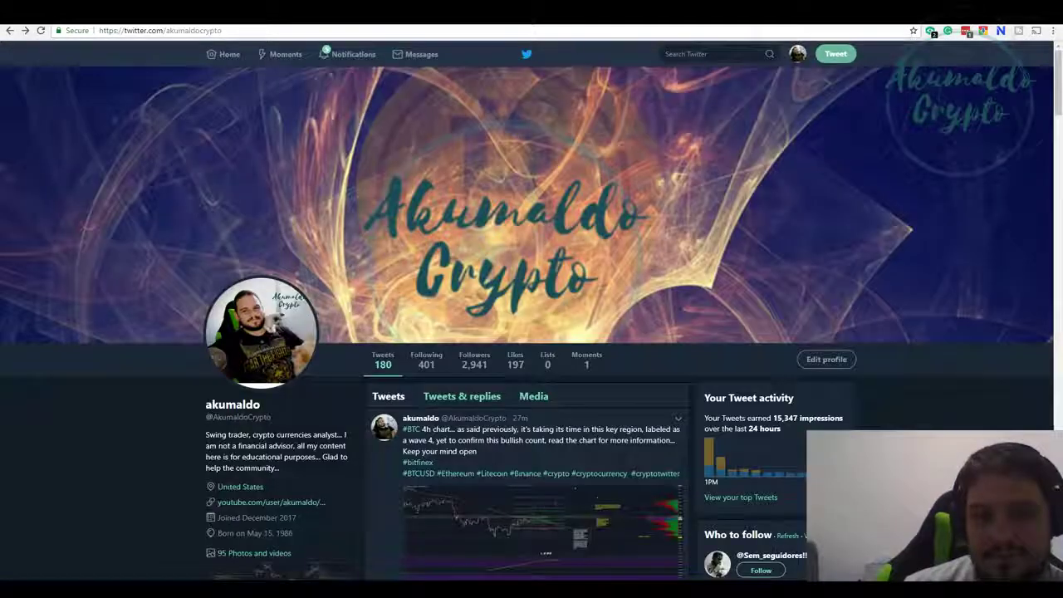
Step: Switch from the Twitter profile to the TradingView 4-hour BTCUSD Bitfinex chart and review the yellow wave count
scroll(571, 347, down, 2)
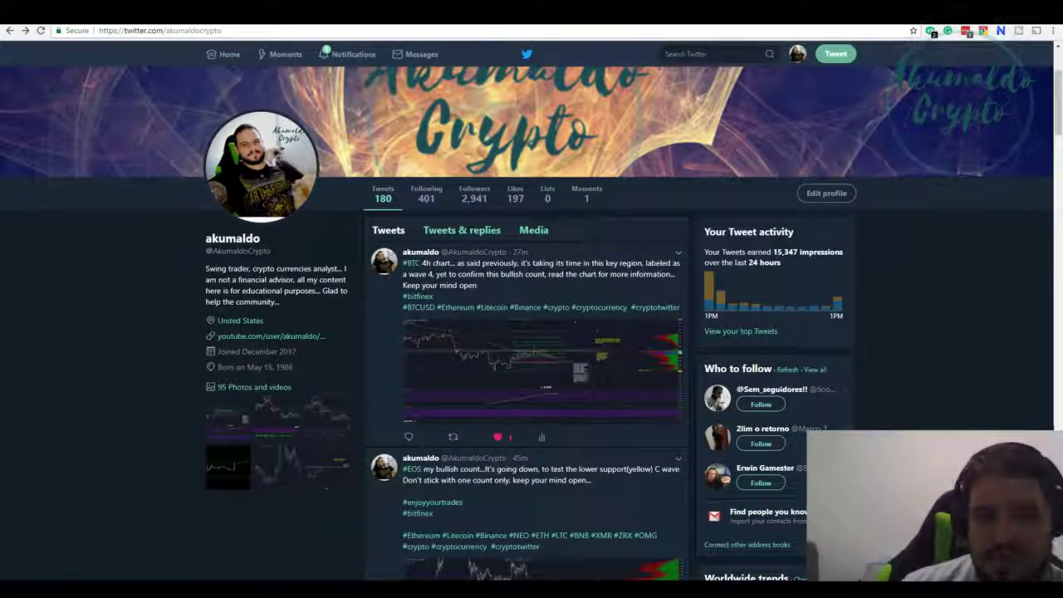
key(ctrl+Tab)
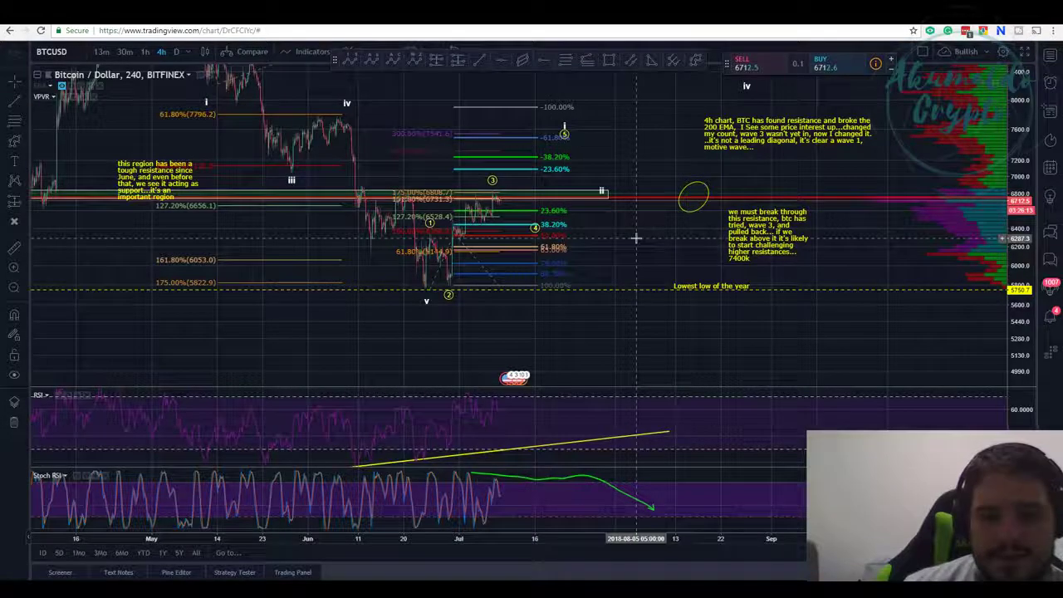
click(449, 297)
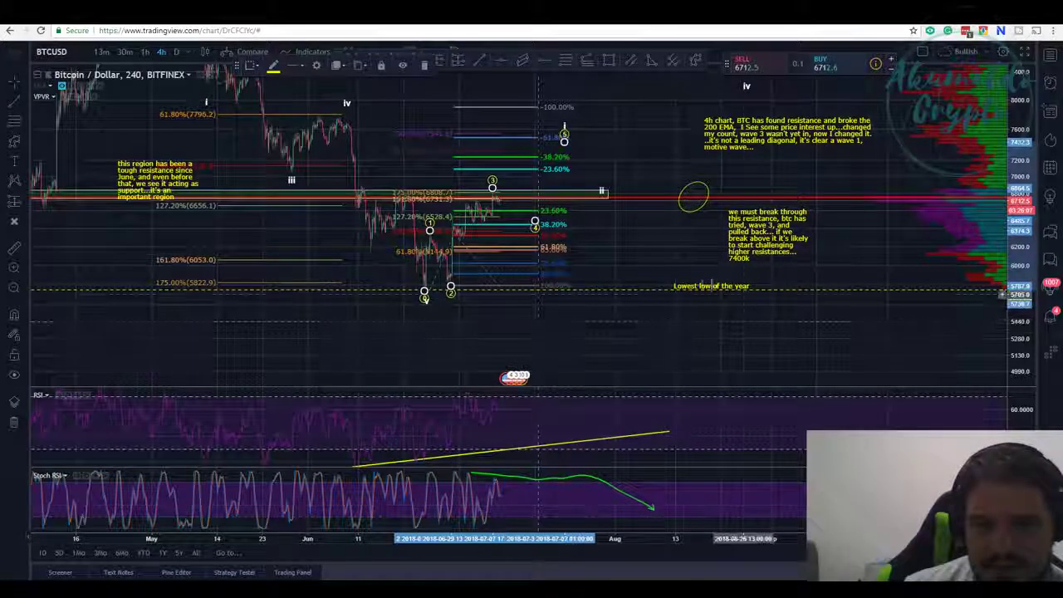
click(767, 334)
drag(767, 334, 781, 349)
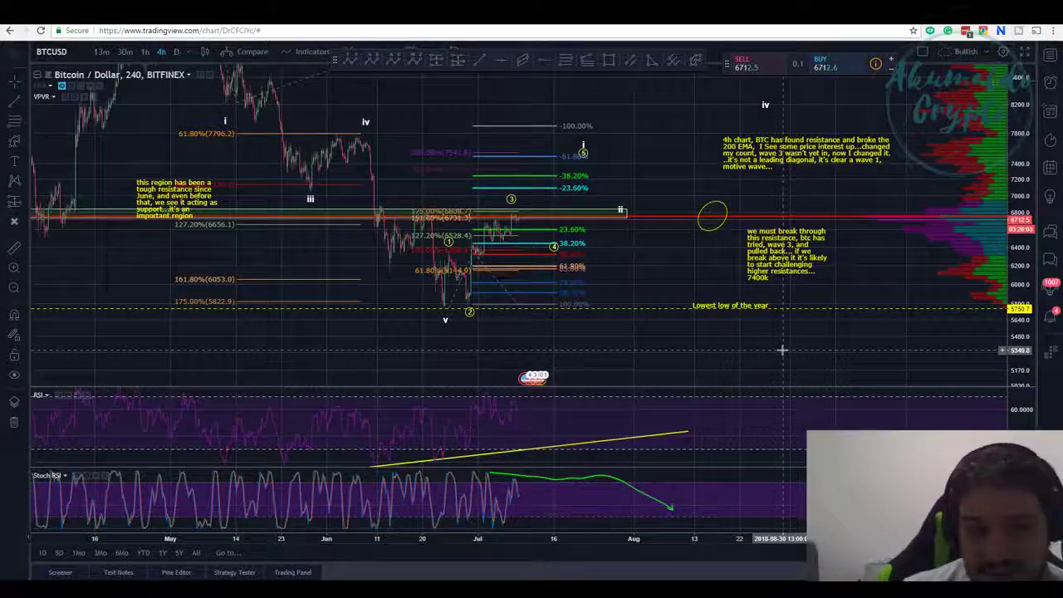
Step: Delete the older Fibonacci extension whose levels run from 61.80% (7796.2) to 175.00% (5822.9)
scroll(404, 249, down, 2)
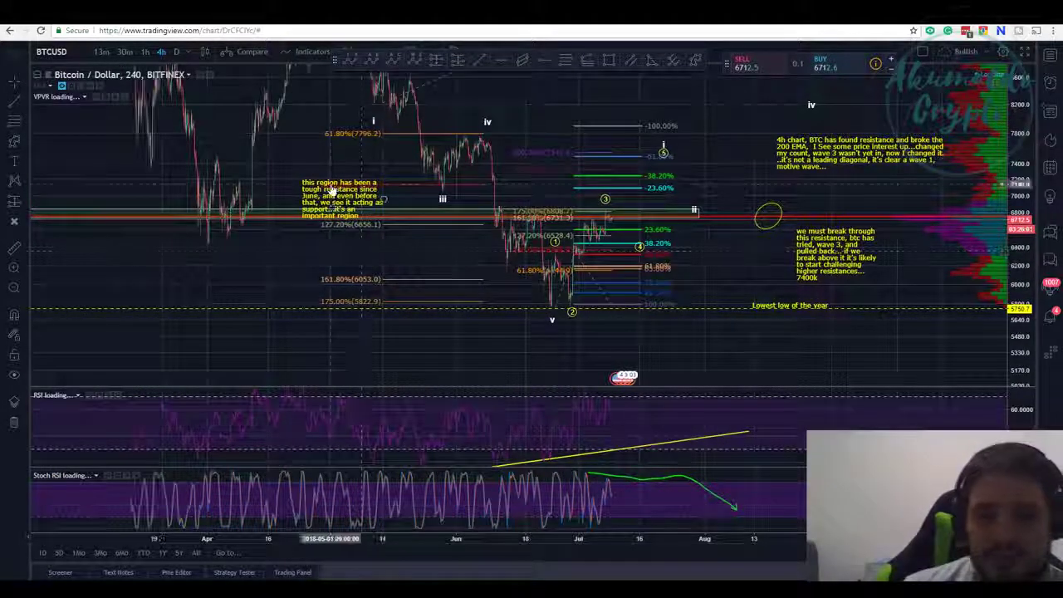
click(404, 283)
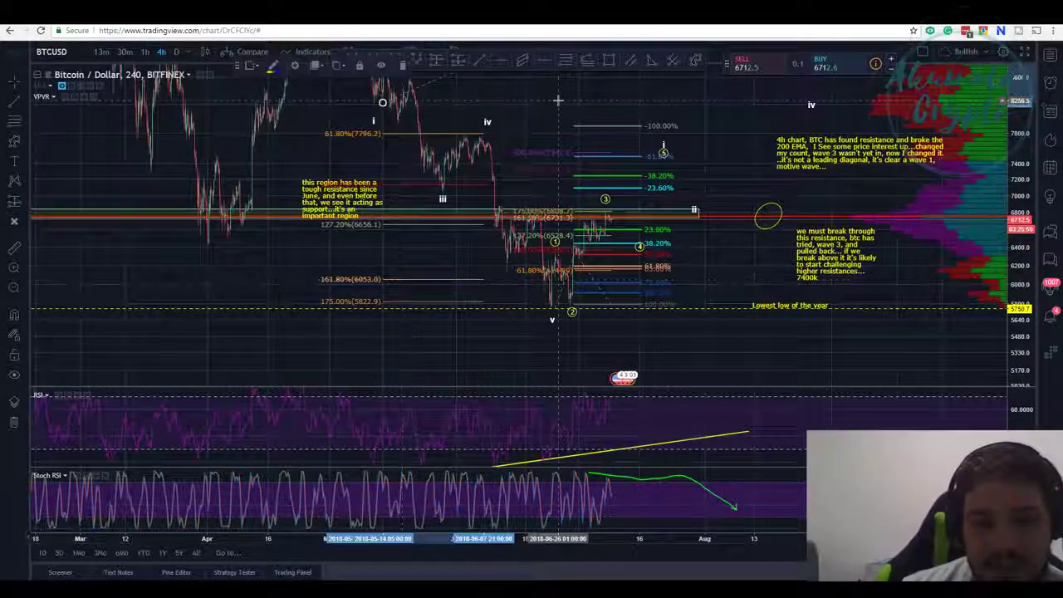
key(Delete)
Step: Move the "this region has been a tough resistance" note up so it sits clear of the green resistance zone
drag(561, 88, 538, 161)
drag(330, 249, 338, 237)
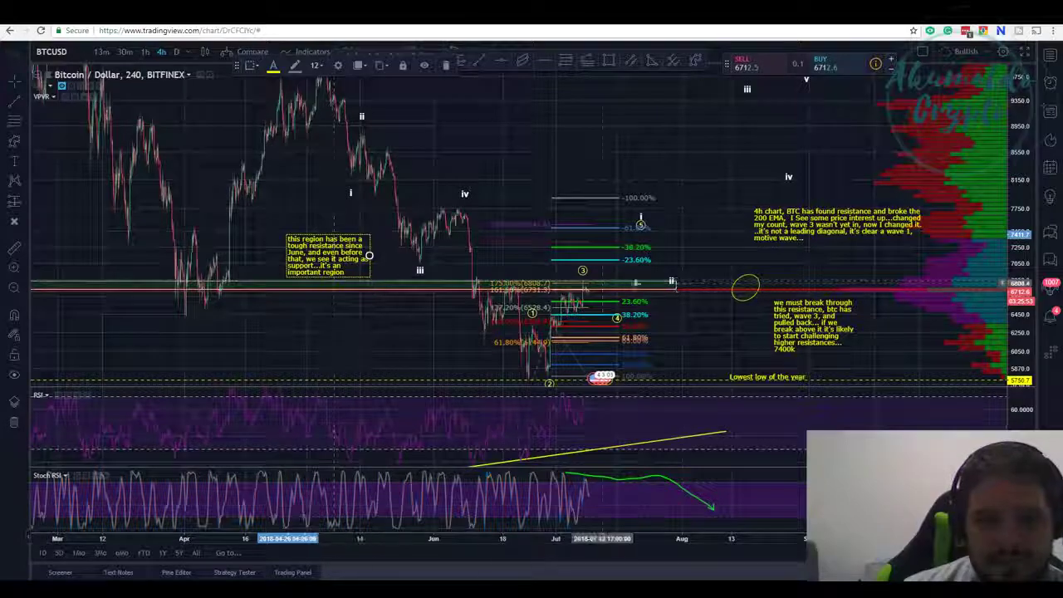
click(689, 335)
drag(689, 335, 669, 304)
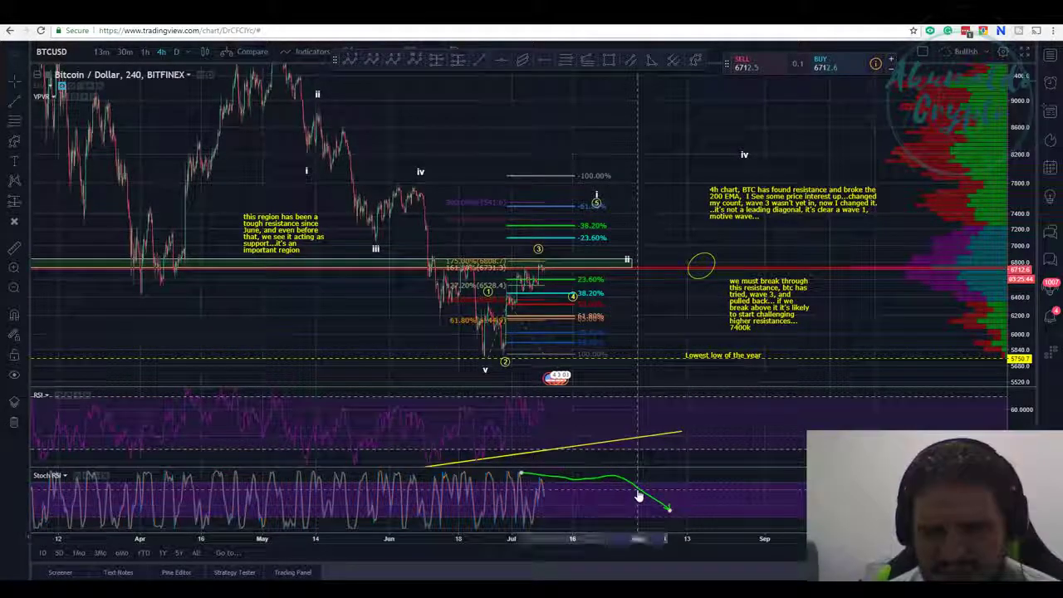
Step: Delete the green curved arrow drawn in the Stoch RSI pane
click(668, 503)
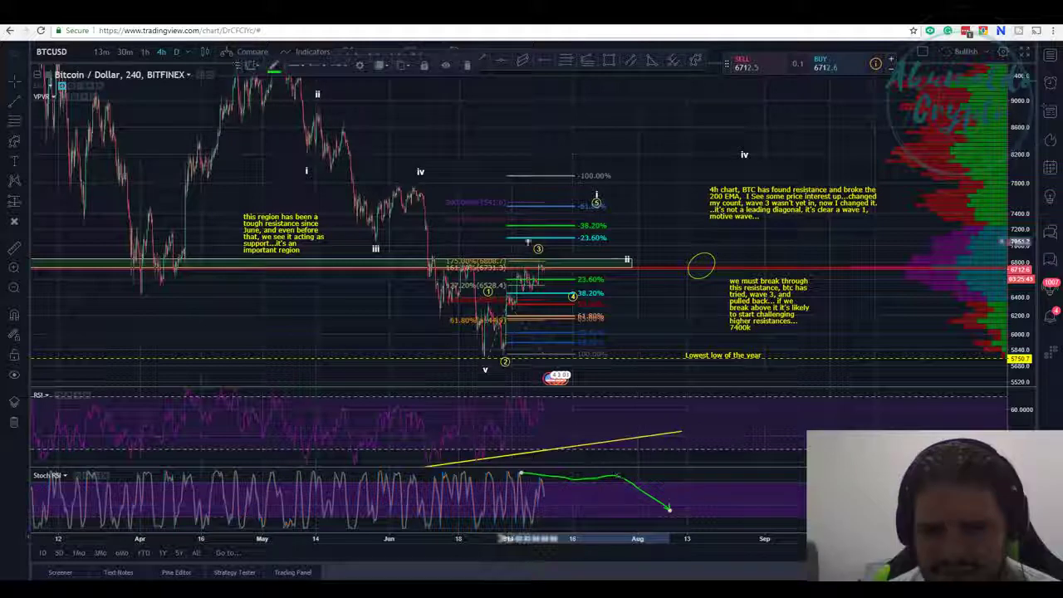
click(465, 75)
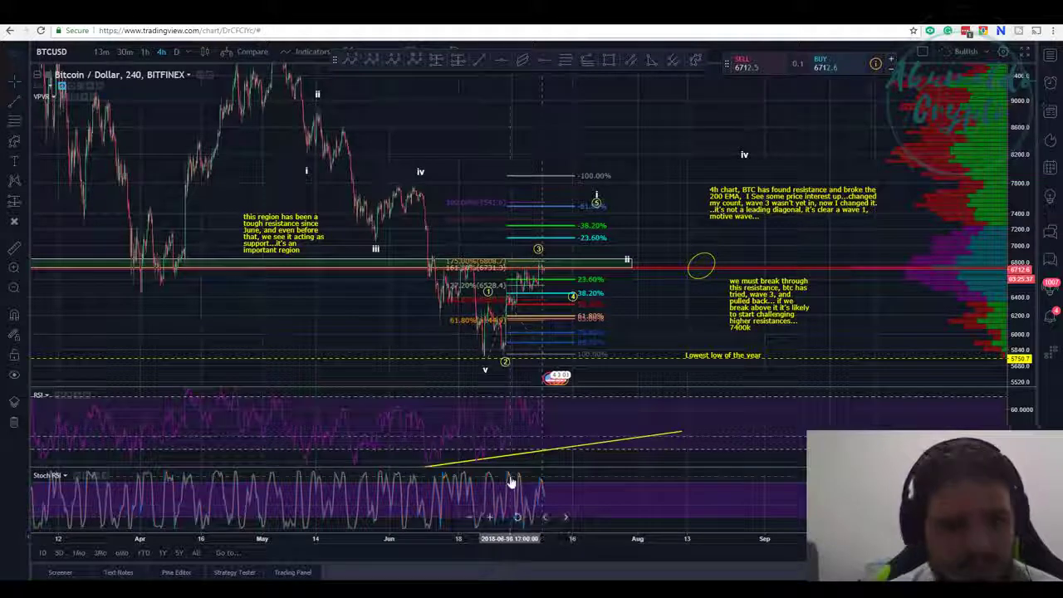
click(580, 451)
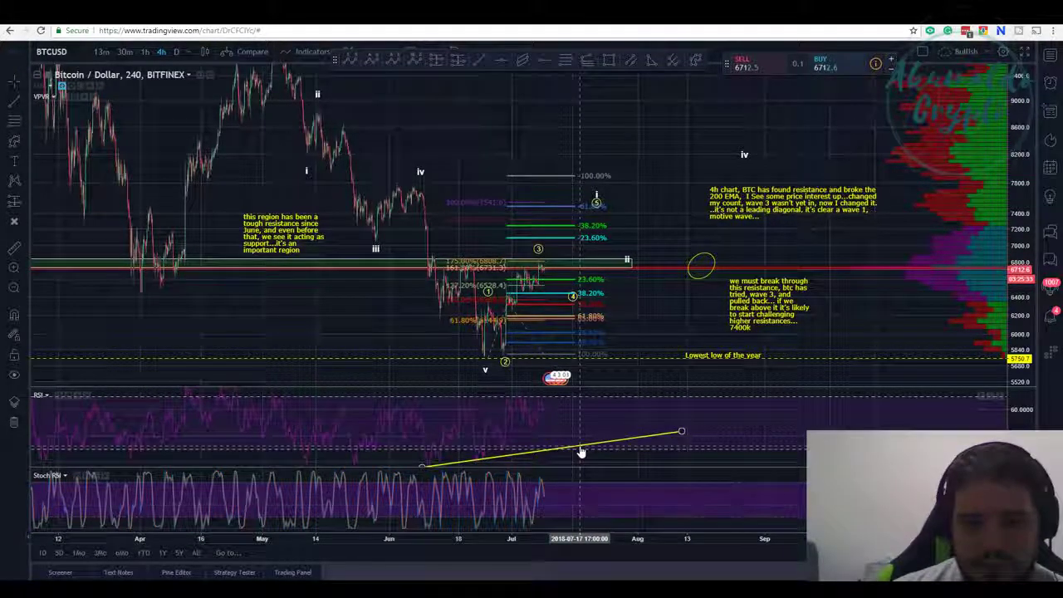
click(492, 415)
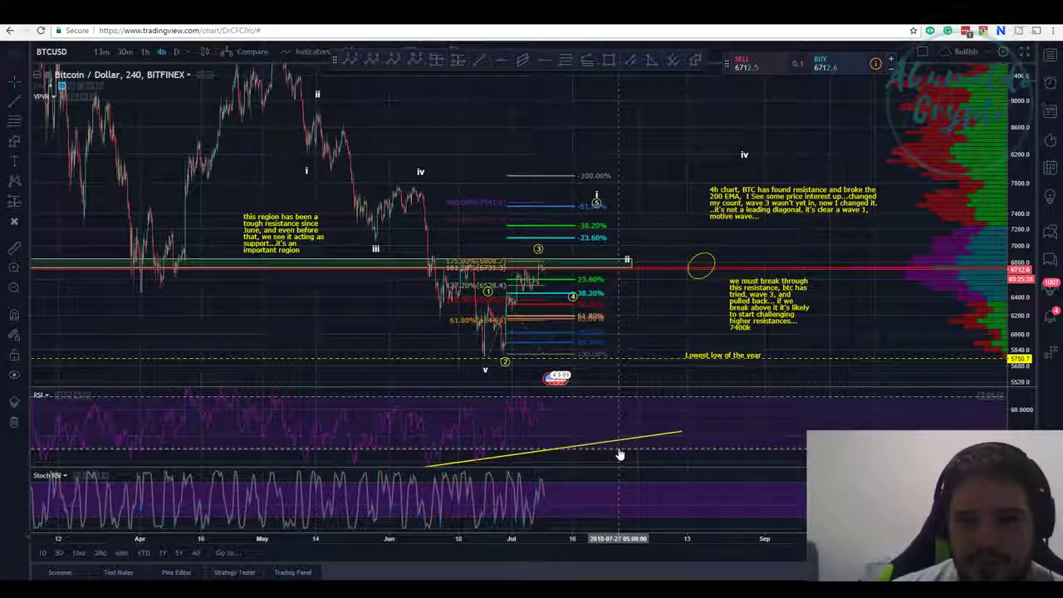
Step: Change the chart to the 1-hour interval and align the white wave count's v endpoint with the June 24 low, about 5747
scroll(665, 341, up, 3)
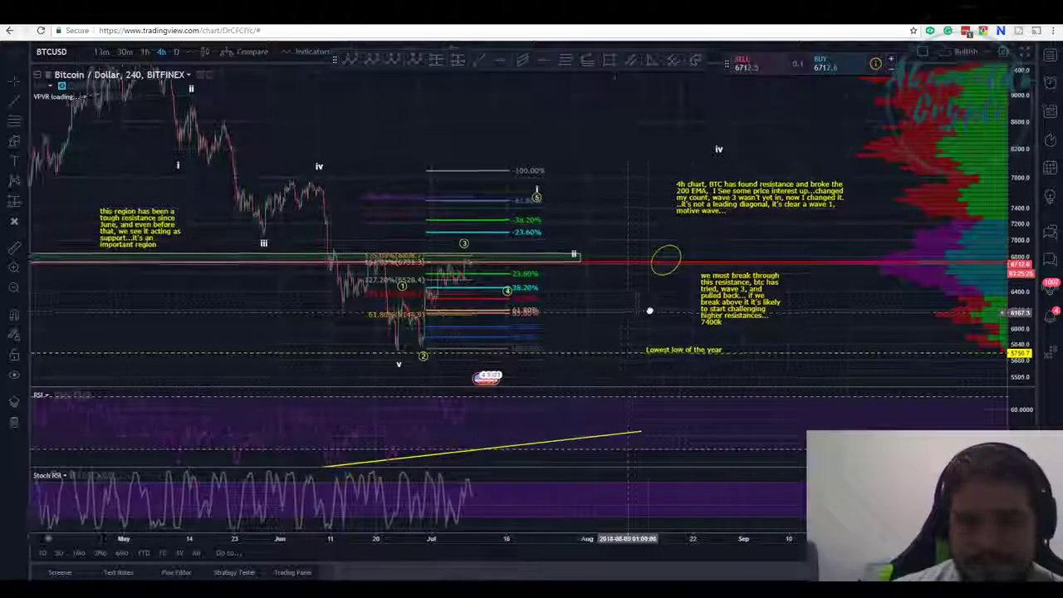
click(145, 51)
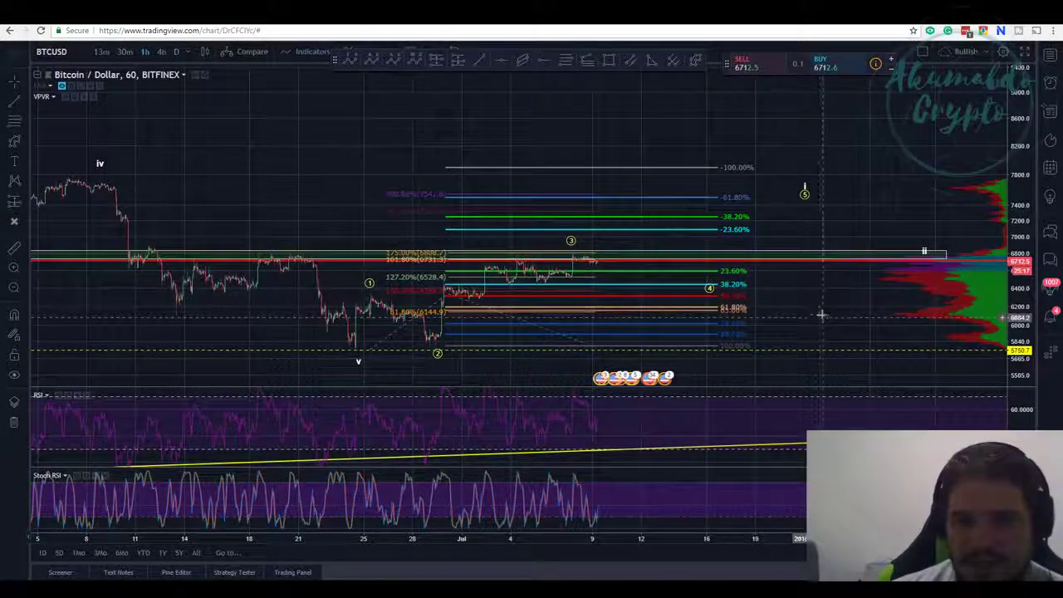
drag(819, 307, 800, 251)
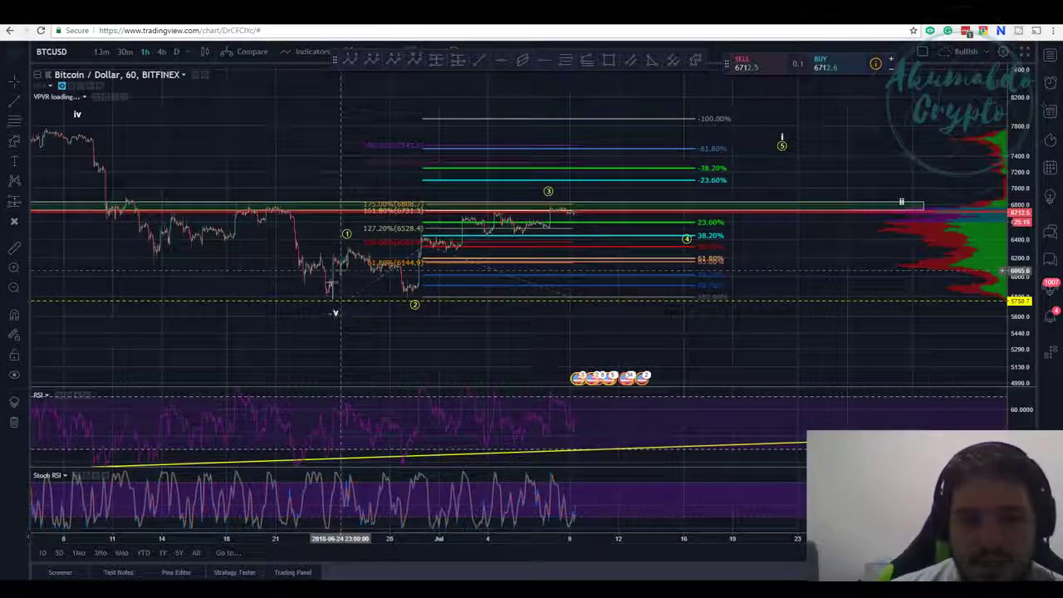
click(335, 314)
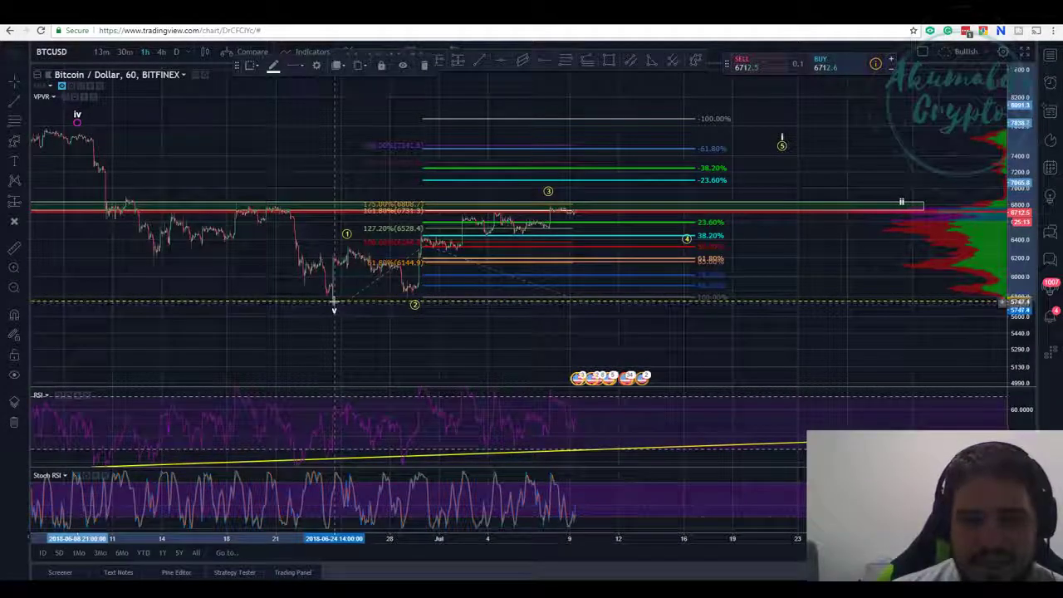
Step: Align the yellow wave count's point 3 with the July 7 price high
click(418, 304)
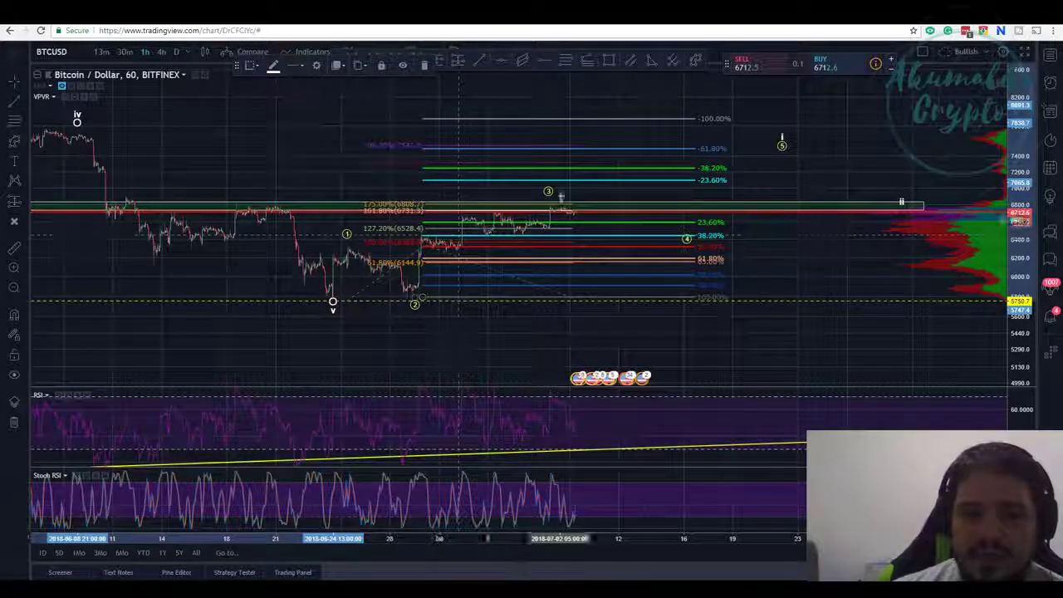
click(420, 285)
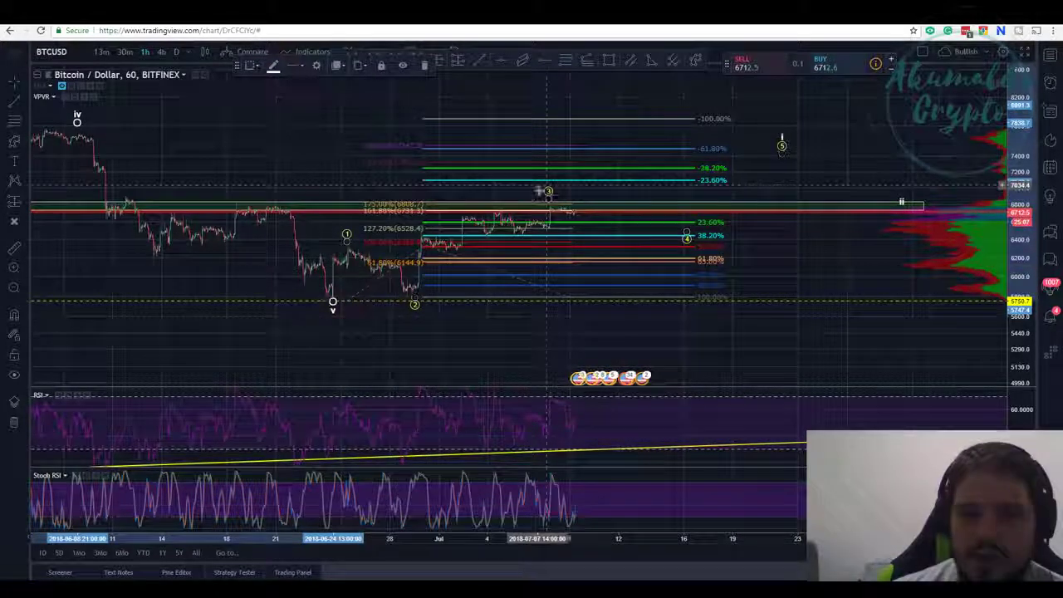
click(389, 249)
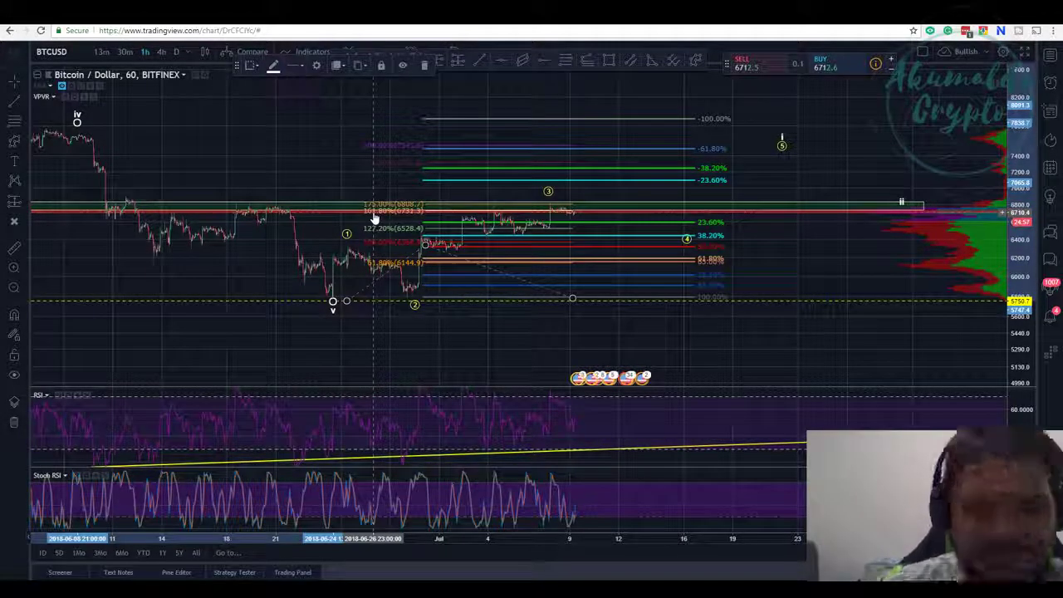
click(548, 199)
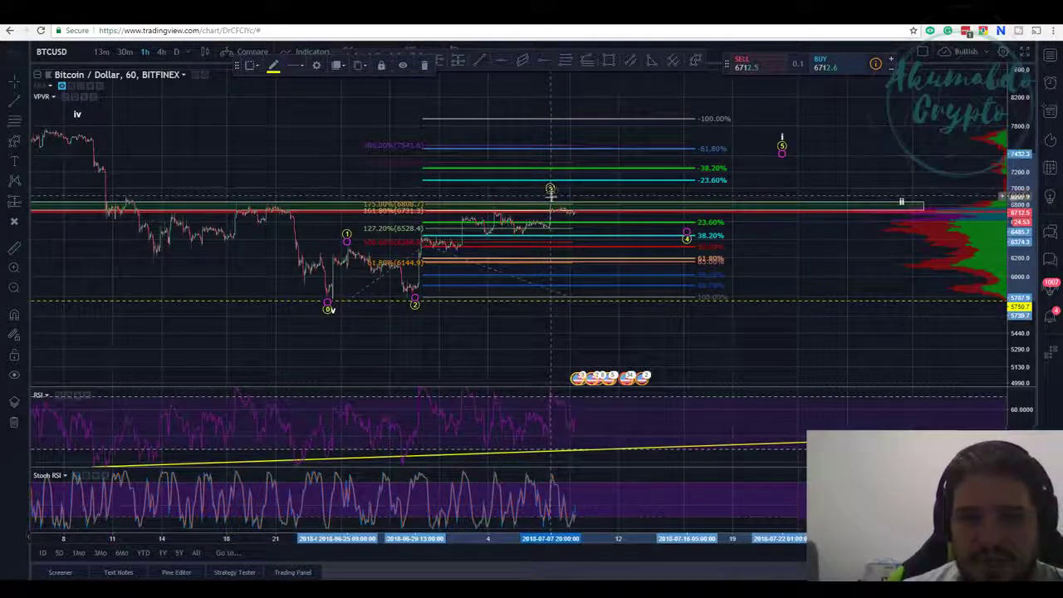
drag(553, 202, 550, 200)
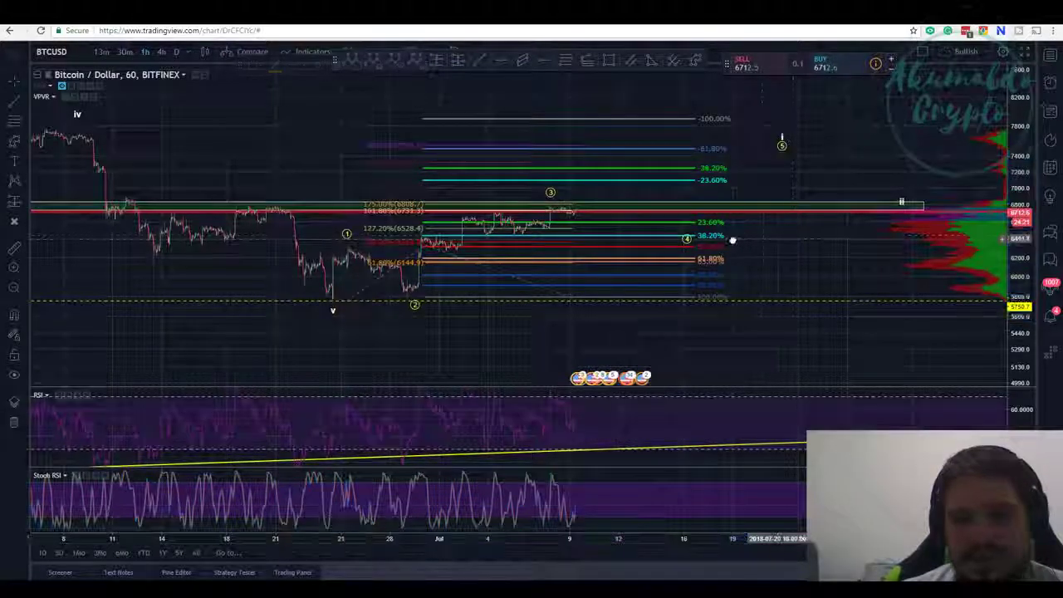
Step: Raise the yellow wave count's point 4 to about 6515 in mid-July, between the 23.60% and 38.20% levels
drag(731, 238, 660, 238)
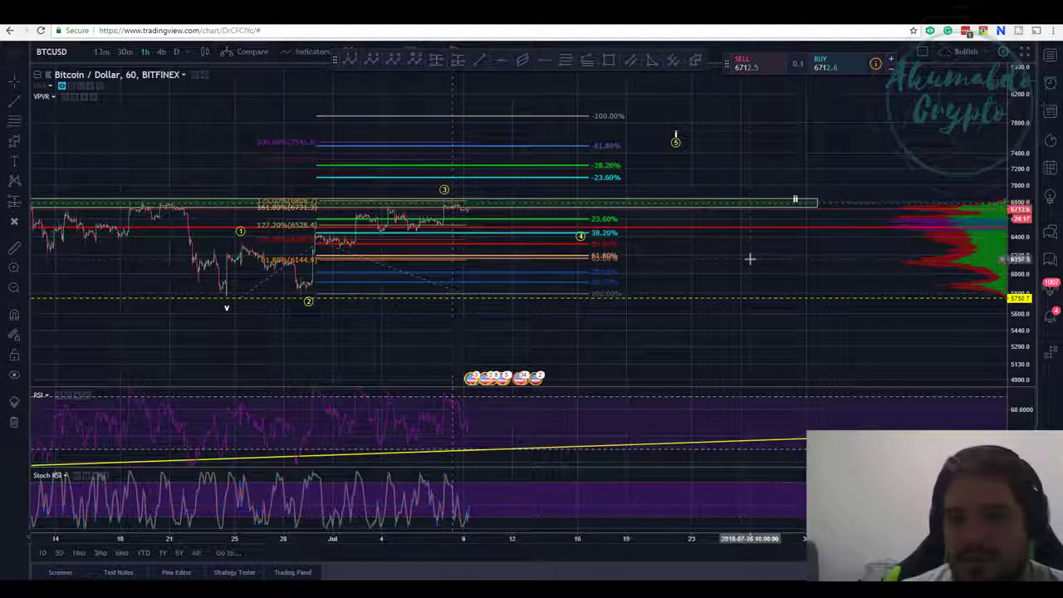
scroll(673, 263, right, 2)
scroll(659, 268, down, 2)
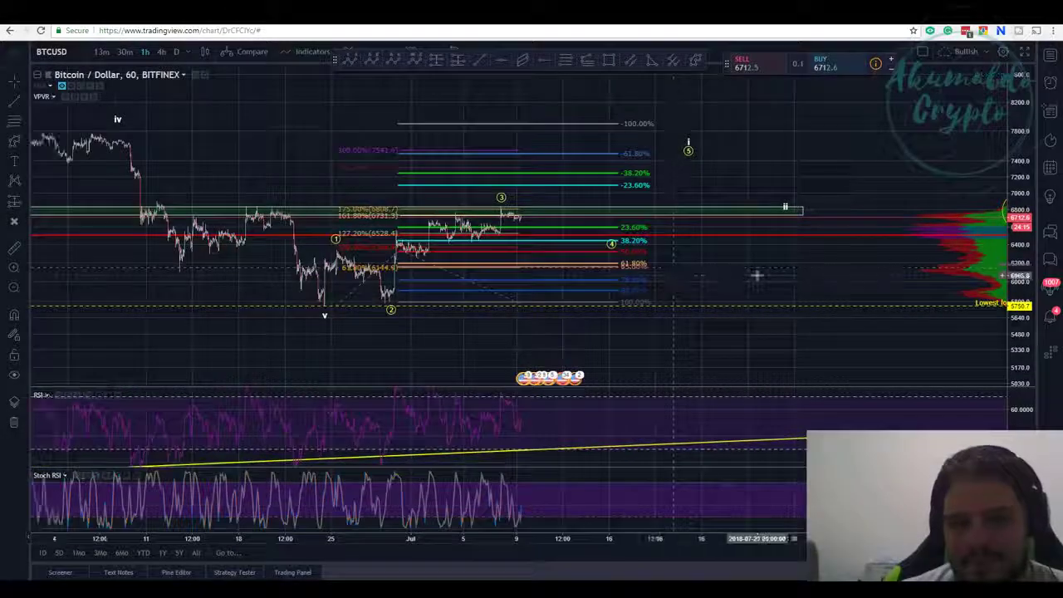
scroll(662, 259, right, 2)
scroll(742, 254, left, 3)
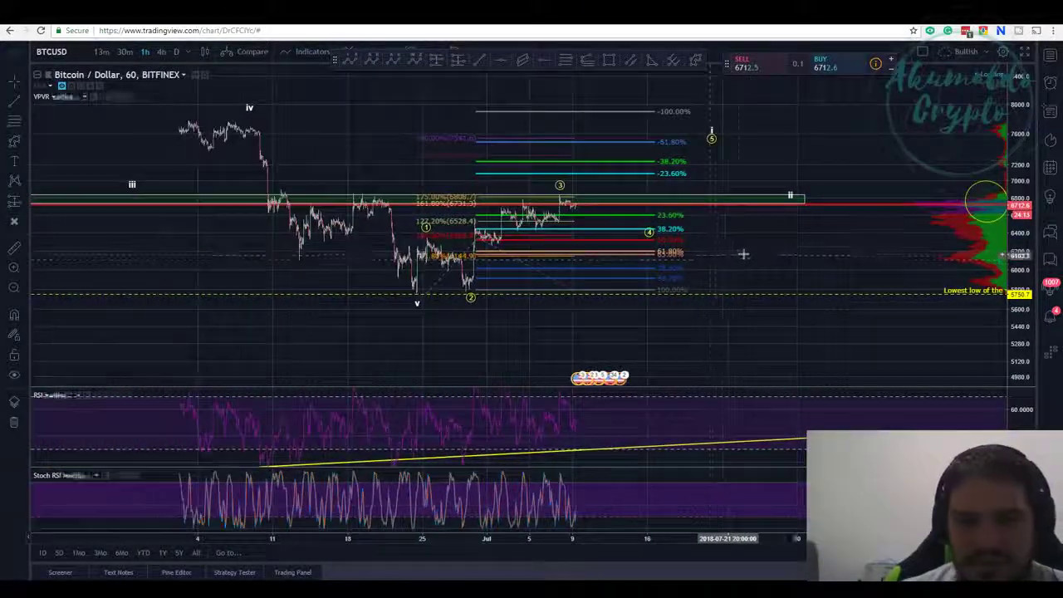
scroll(842, 244, down, 2)
scroll(733, 256, down, 2)
scroll(734, 256, left, 3)
scroll(753, 249, down, 1)
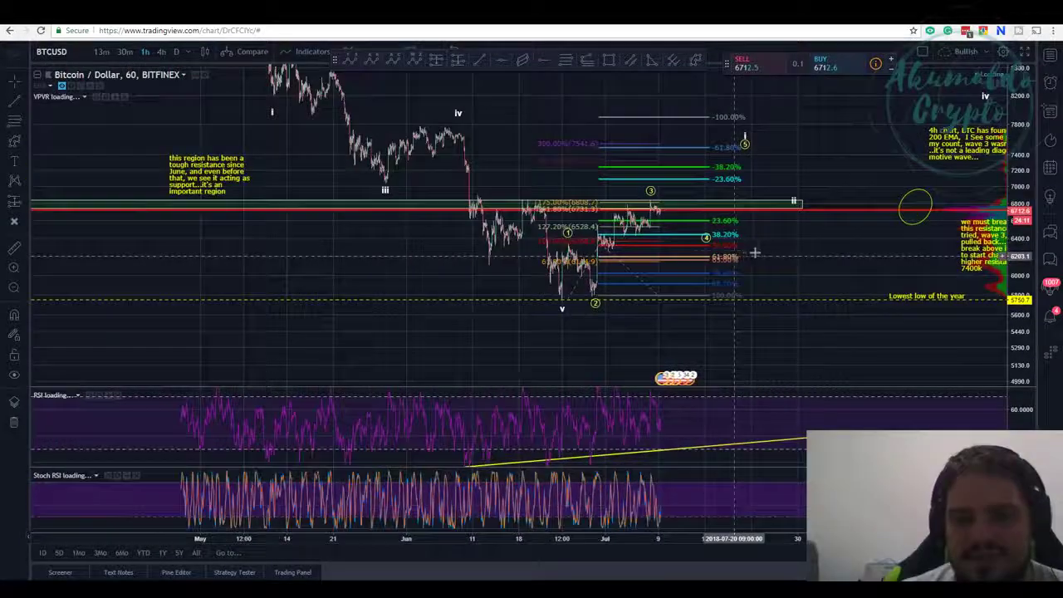
scroll(842, 249, right, 2)
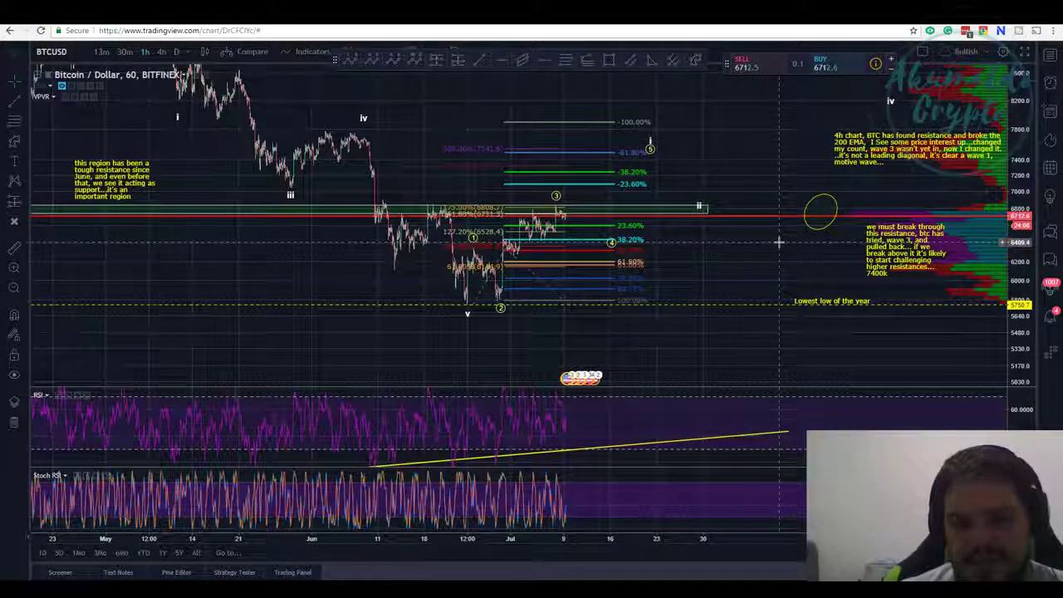
click(611, 247)
drag(611, 245, 610, 233)
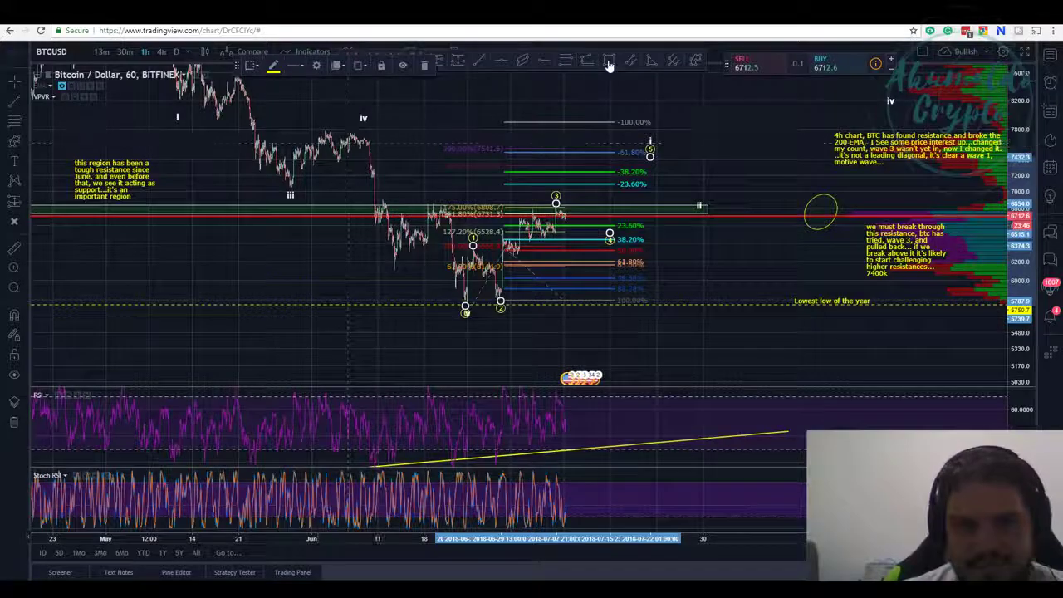
click(591, 240)
drag(591, 227, 635, 240)
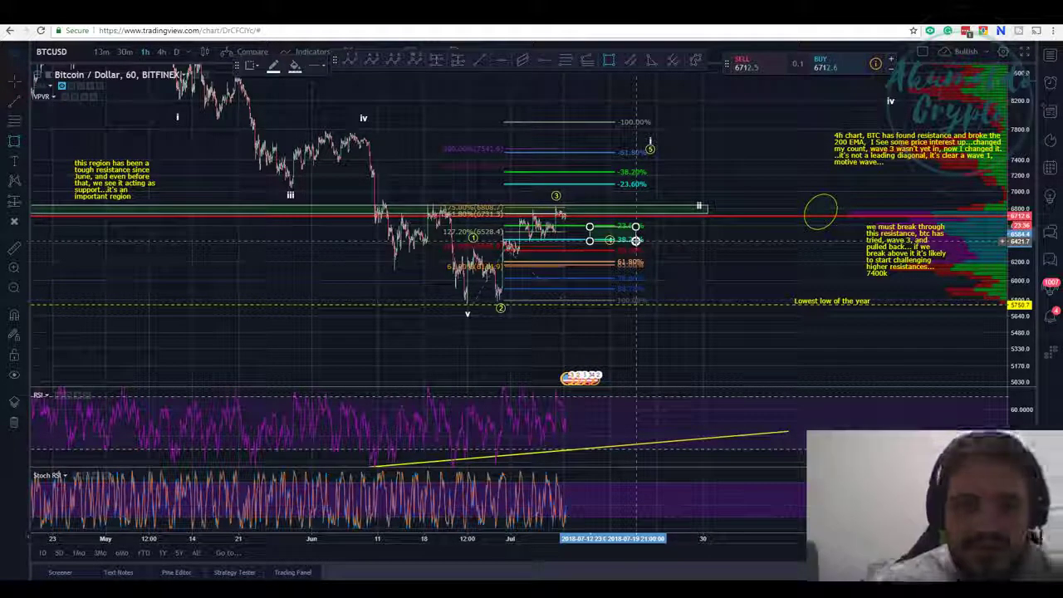
drag(635, 241, 604, 241)
Step: Draw a rectangle around wave 4 between the 23.60% and 38.20% levels, about 6597 to 6440, spanning roughly July 13 to 20
click(607, 62)
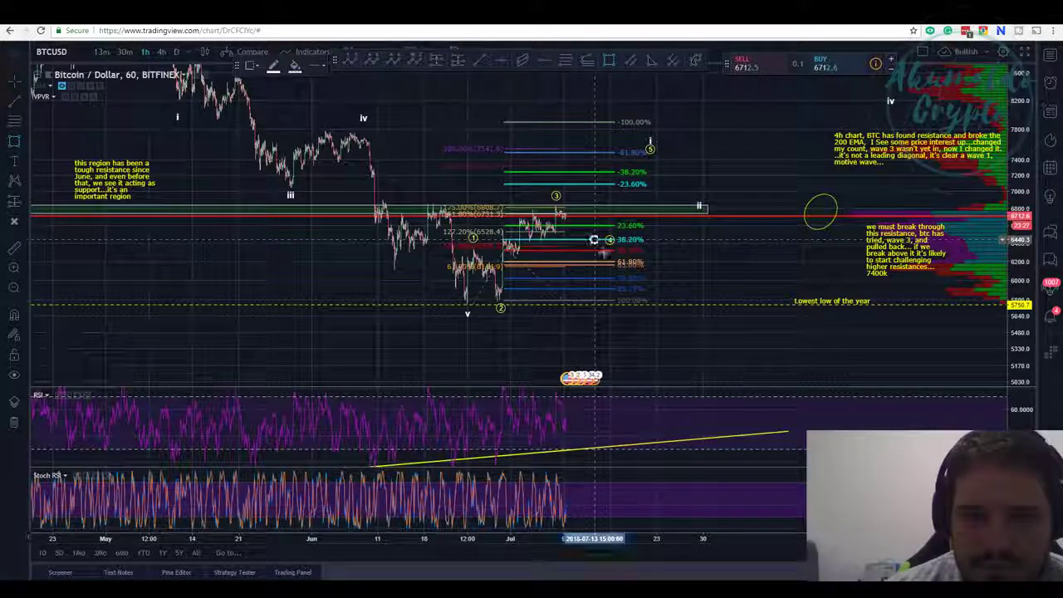
mouse_move(594, 239)
mouse_down()
mouse_move(613, 253)
mouse_move(660, 254)
mouse_up()
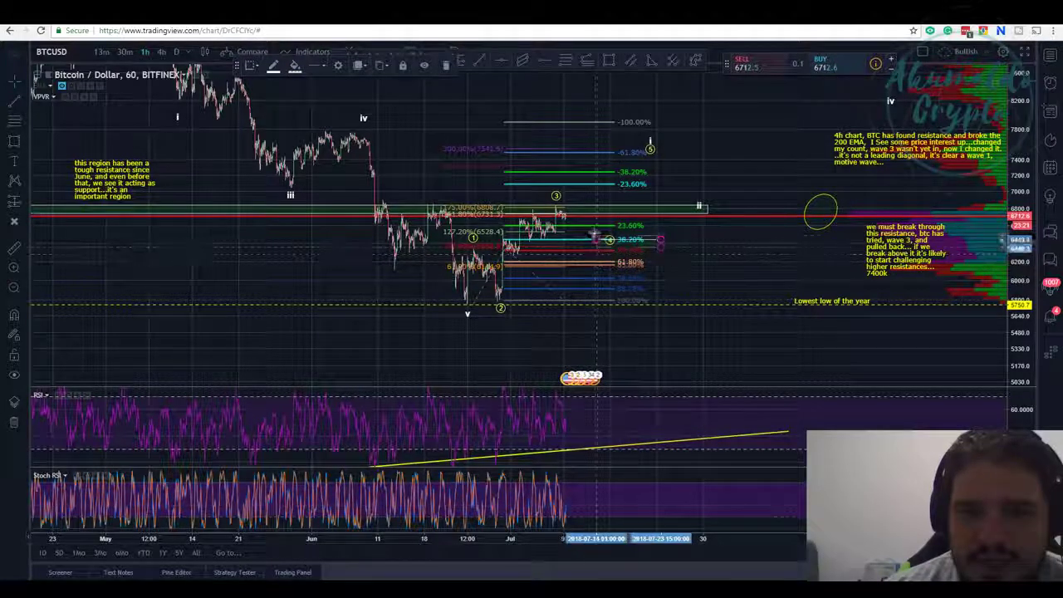
drag(593, 229, 593, 224)
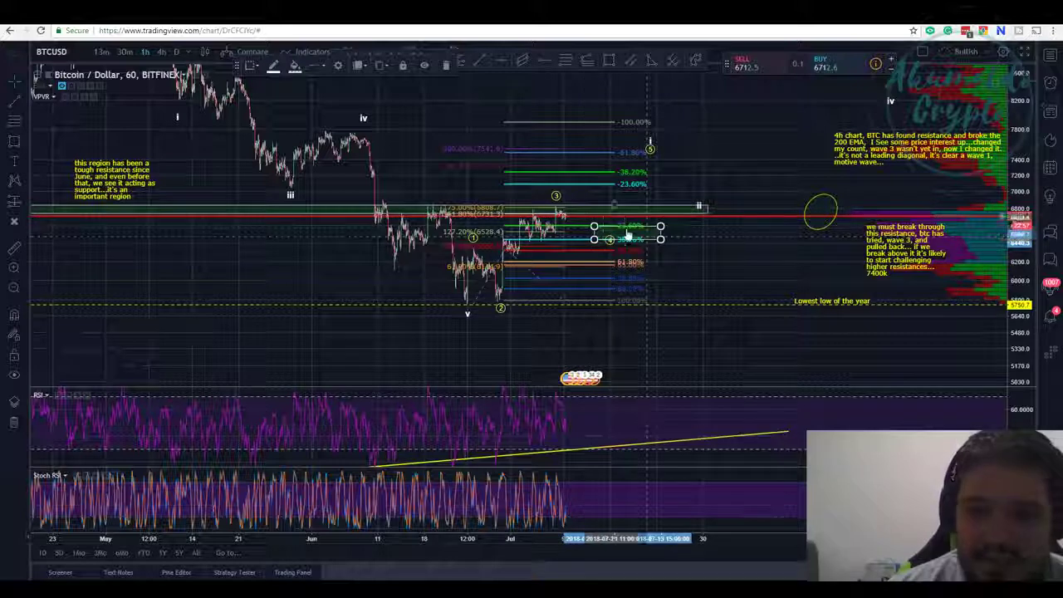
drag(660, 226, 639, 225)
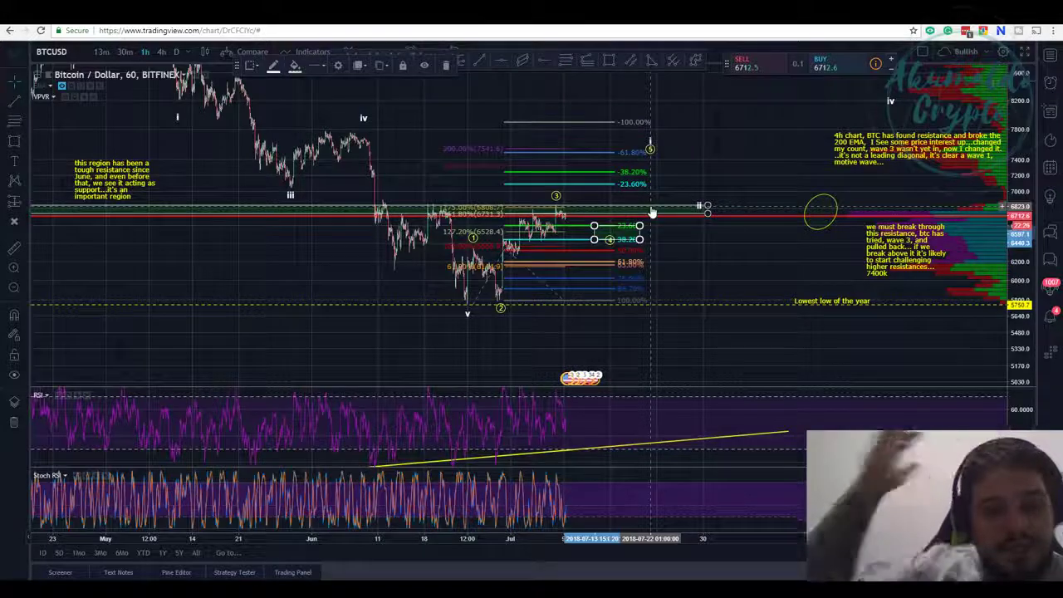
Step: Examine the long-term wave count on the daily Bitstamp BTCUSD chart, discarding the stray green stroke drawn below the price
scroll(683, 160, up, 2)
scroll(683, 160, down, 2)
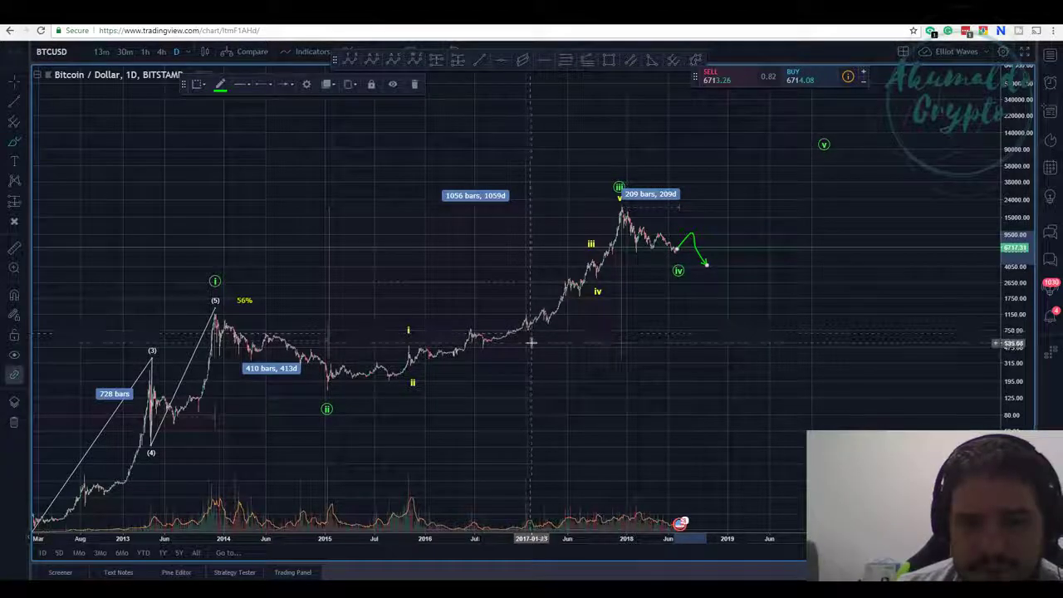
scroll(529, 332, up, 3)
drag(586, 359, 731, 338)
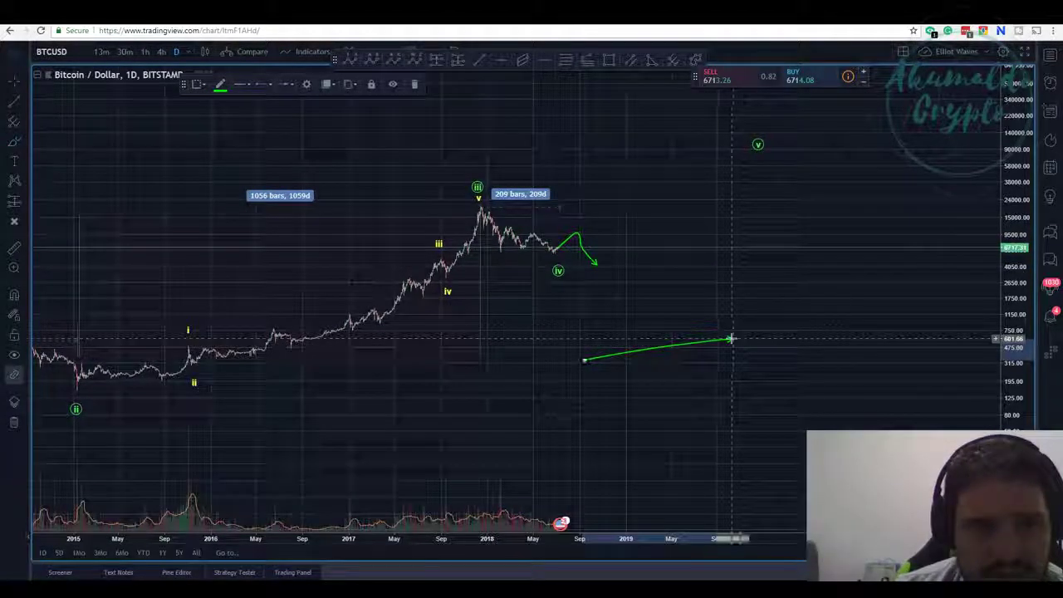
click(414, 83)
drag(488, 114, 640, 102)
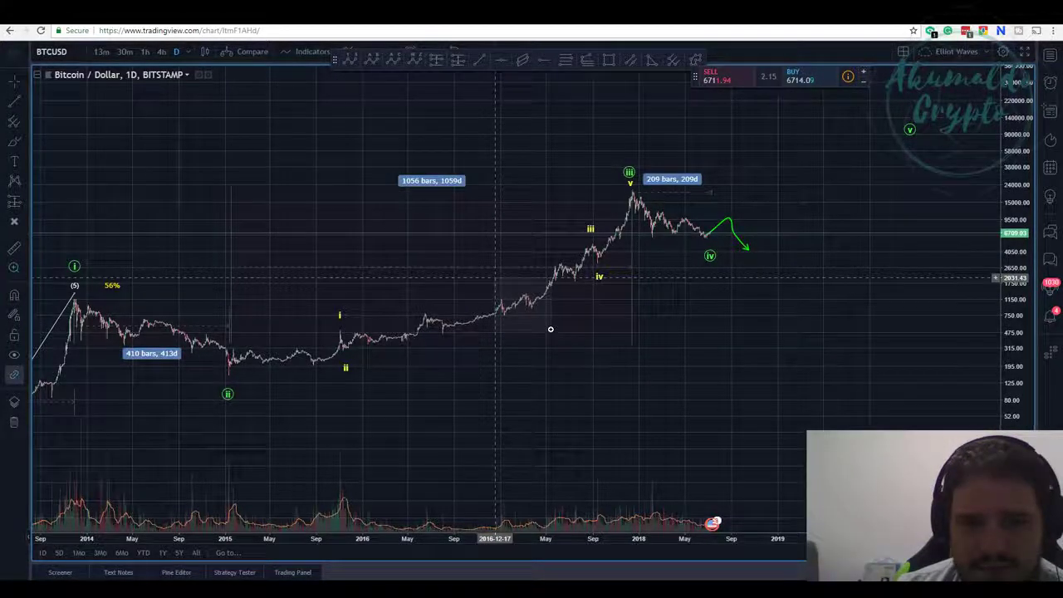
Step: Examine the daily Bitstamp price structure from late 2016 through the 2017 rally to the peak around December 2017
scroll(550, 330, up, 10)
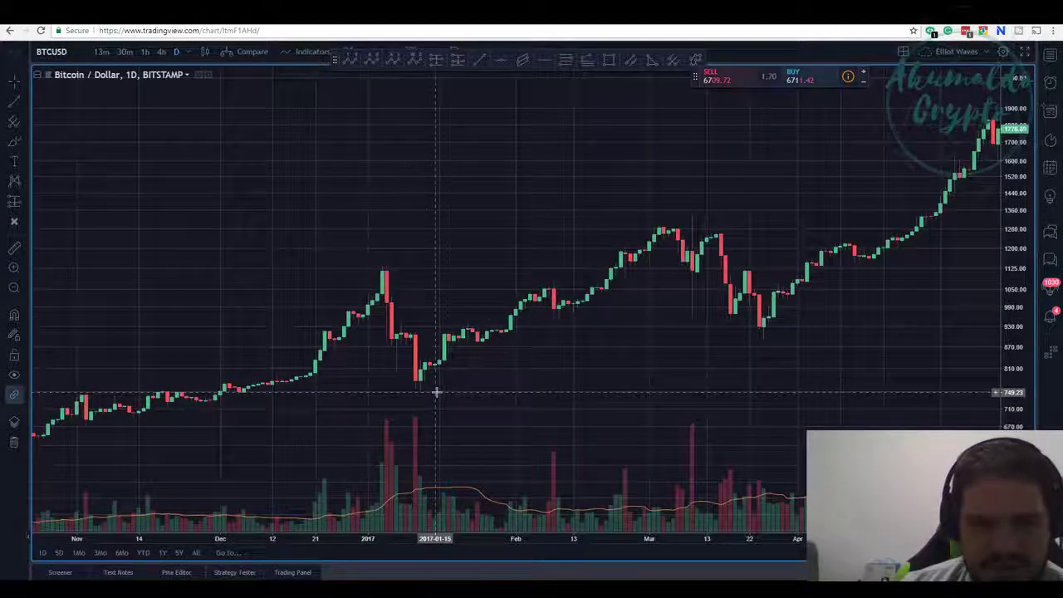
scroll(434, 389, down, 3)
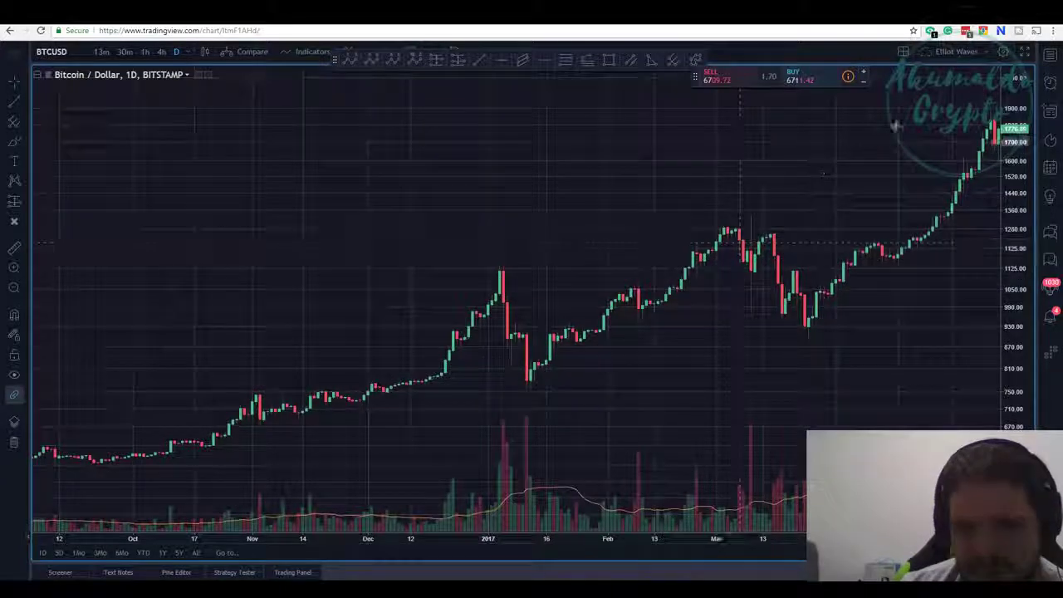
drag(859, 168, 735, 190)
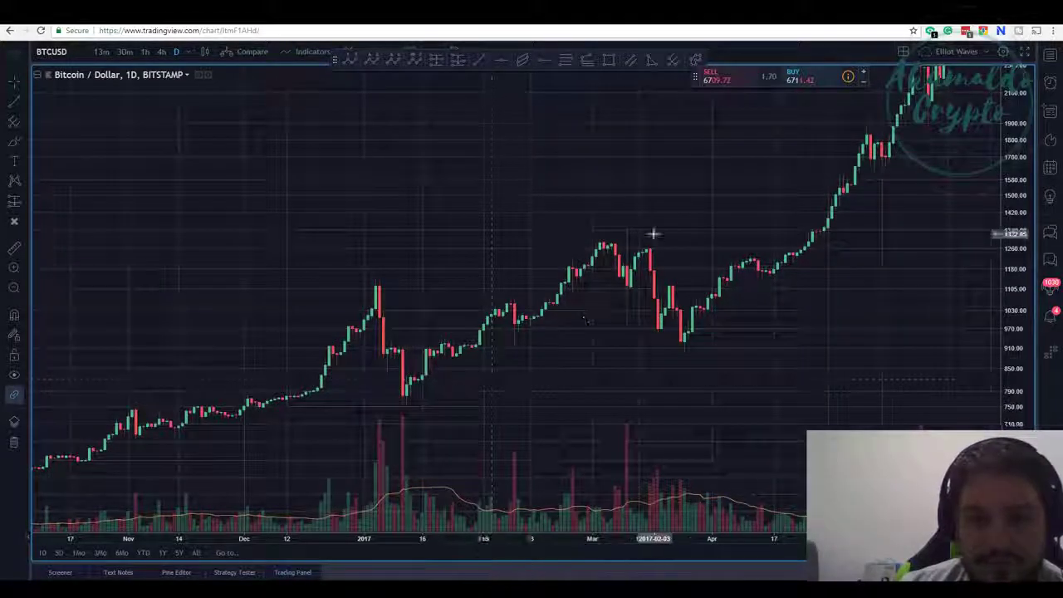
drag(728, 186, 589, 301)
drag(750, 231, 576, 265)
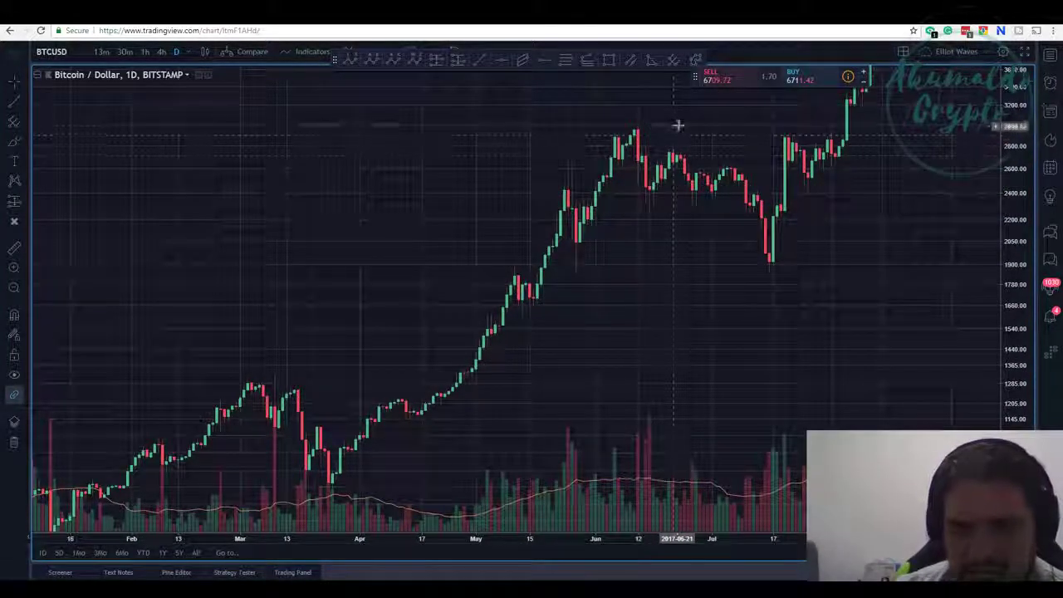
drag(883, 185, 745, 121)
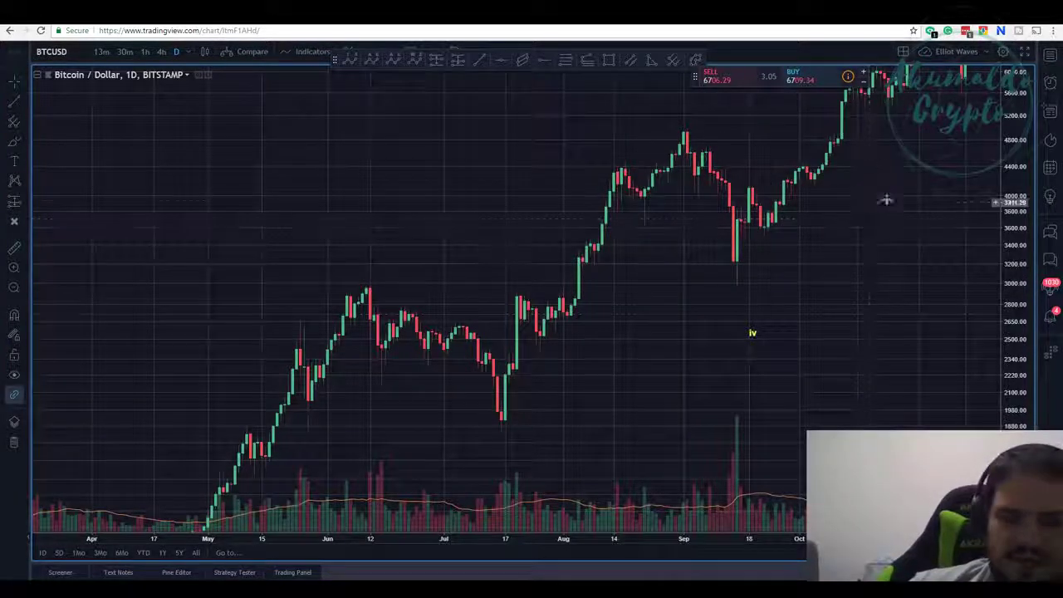
drag(878, 206, 751, 304)
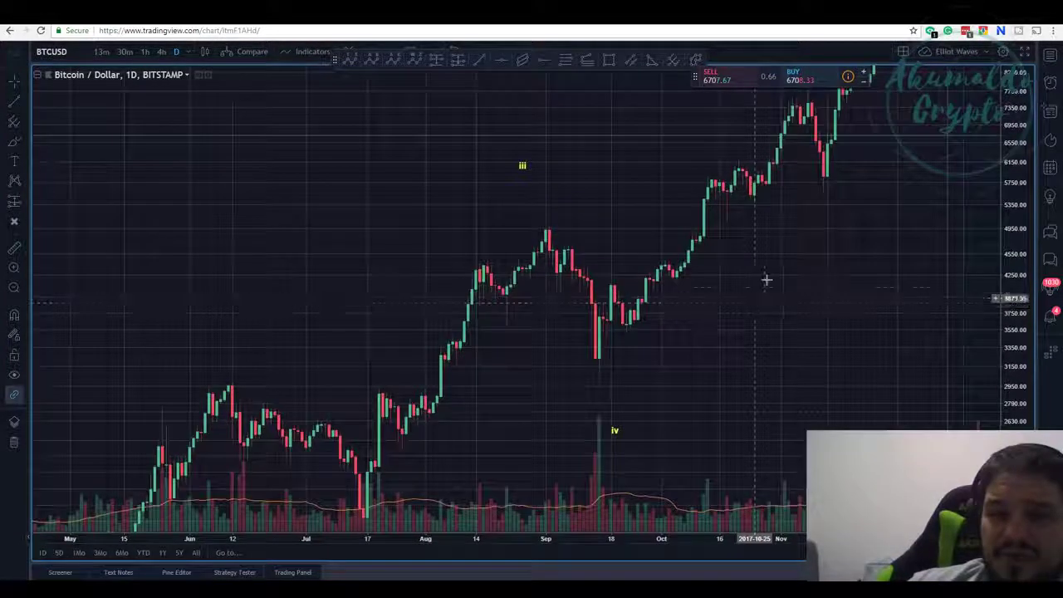
drag(877, 171, 804, 232)
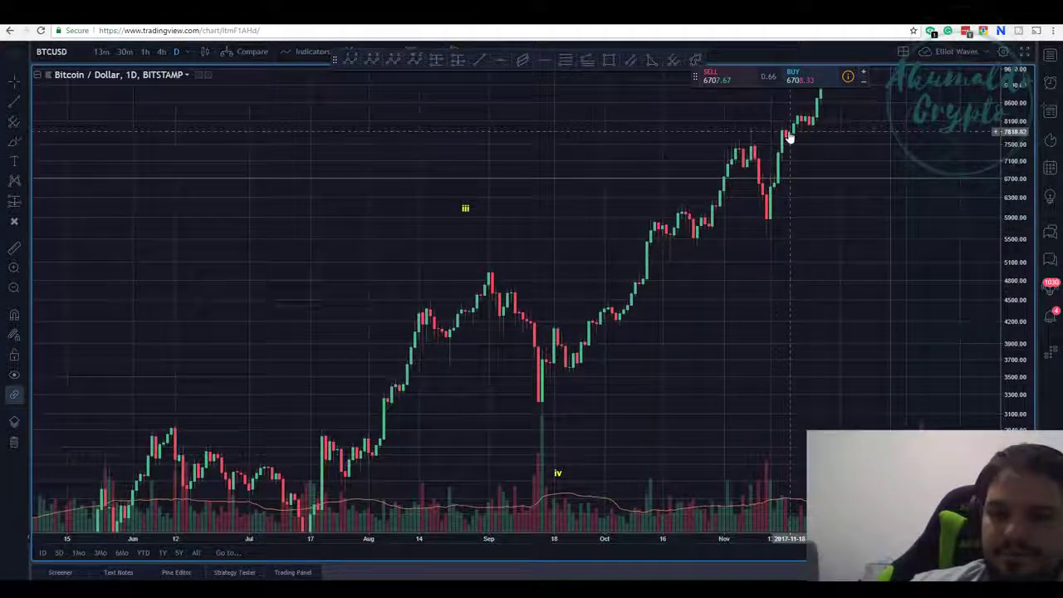
drag(830, 171, 707, 284)
drag(751, 103, 776, 94)
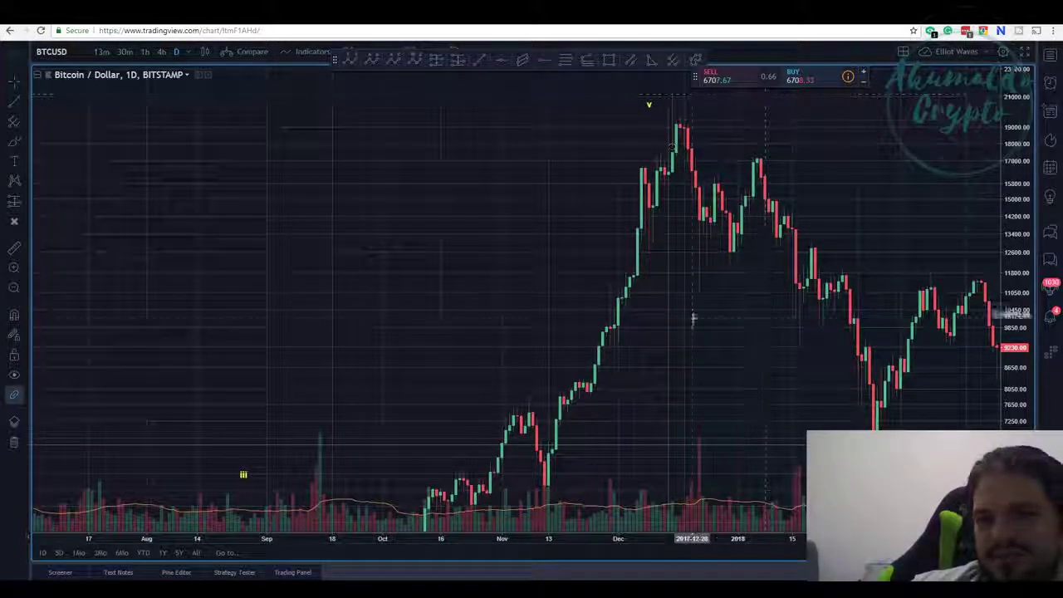
Step: Align the yellow wave count's point iii with the September 1, 2017 price high
drag(690, 315, 775, 216)
drag(708, 352, 752, 219)
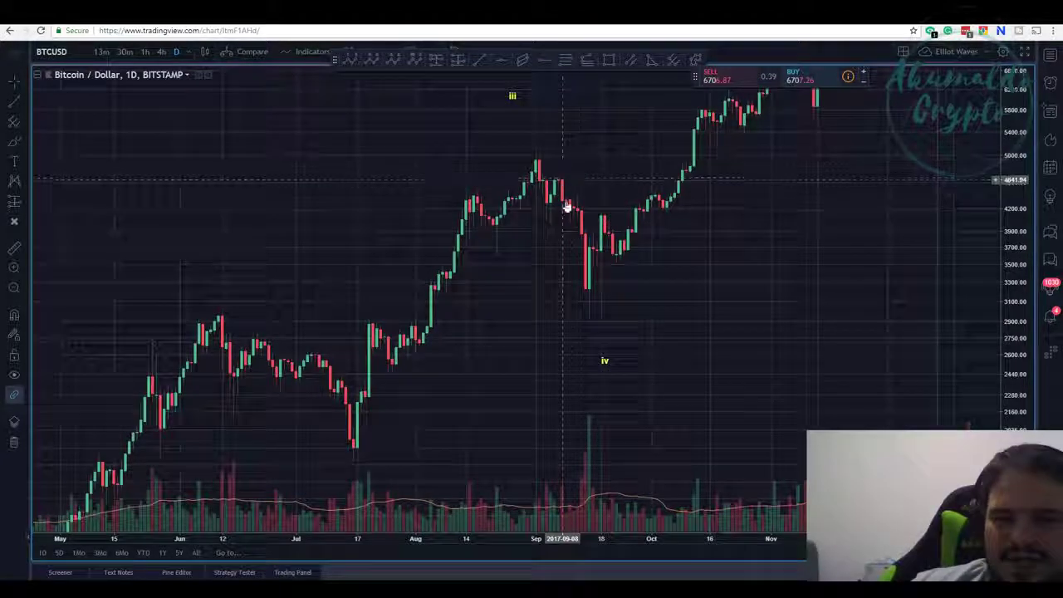
drag(712, 290, 674, 296)
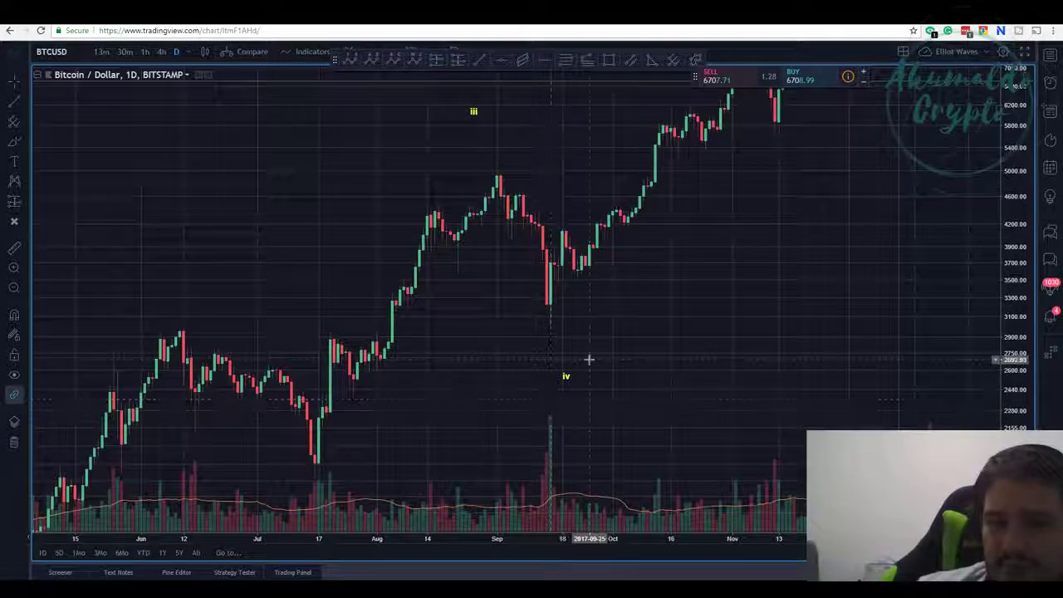
drag(790, 272, 764, 232)
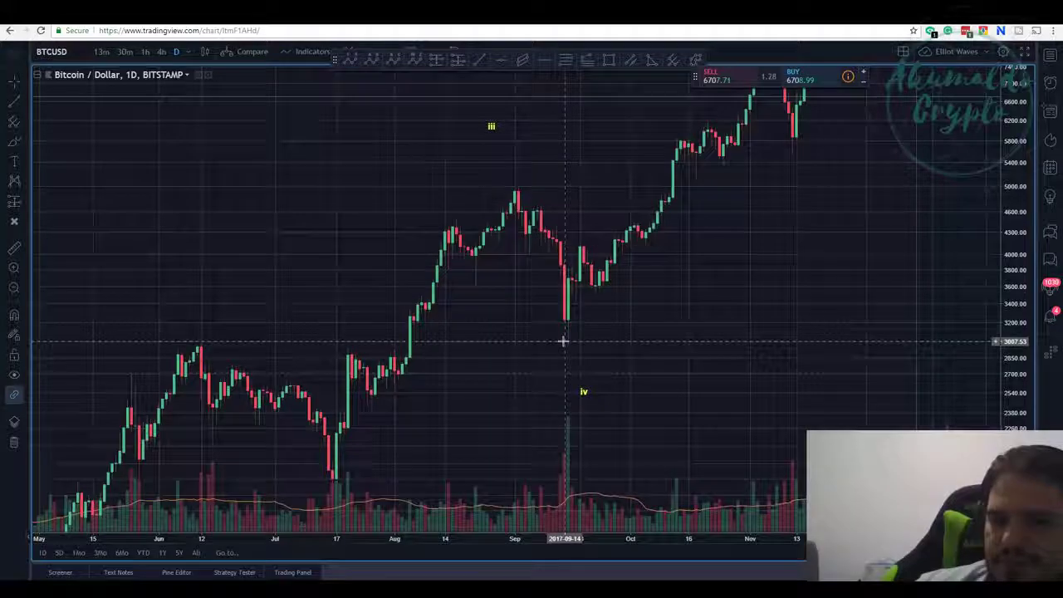
drag(754, 240, 549, 357)
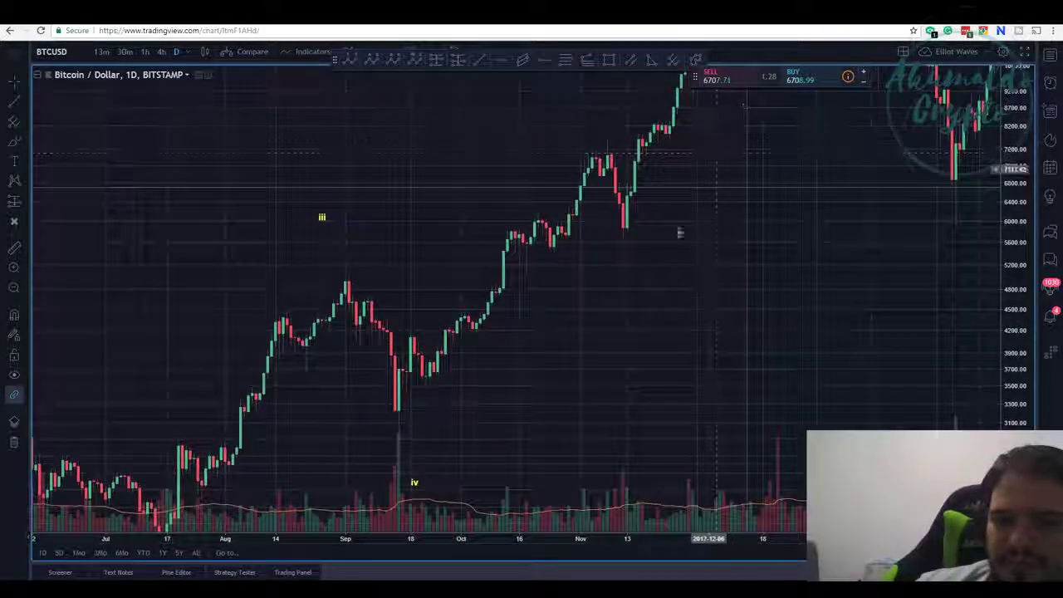
drag(678, 229, 757, 199)
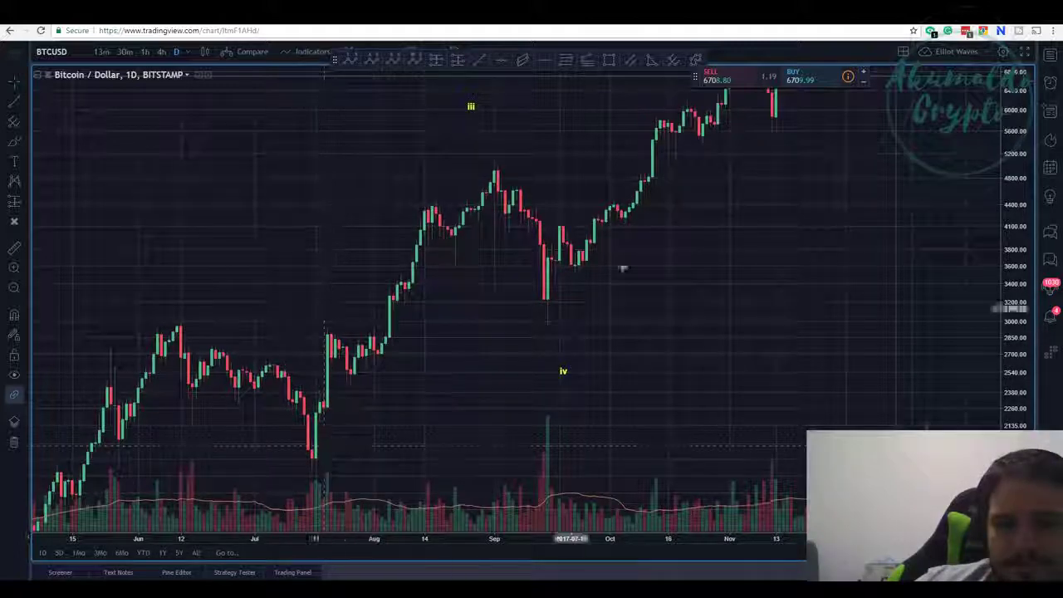
click(471, 108)
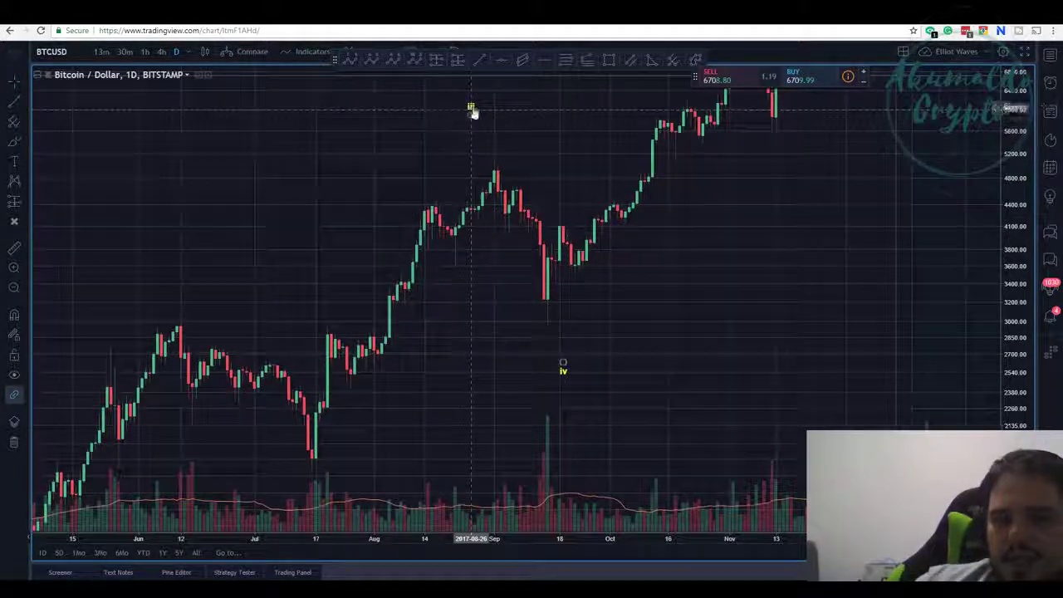
mouse_move(470, 108)
mouse_down()
mouse_move(504, 144)
mouse_move(495, 167)
mouse_up()
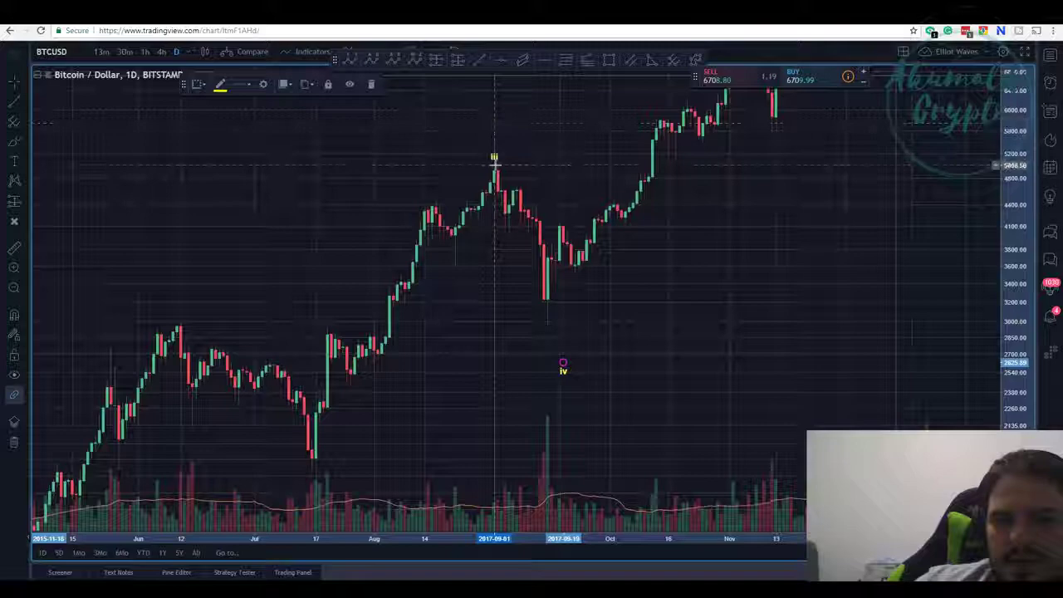
click(529, 128)
Step: Switch to the Bullish chart and examine the wave count on the hourly Bitfinex BTCUSD chart
drag(771, 177, 630, 271)
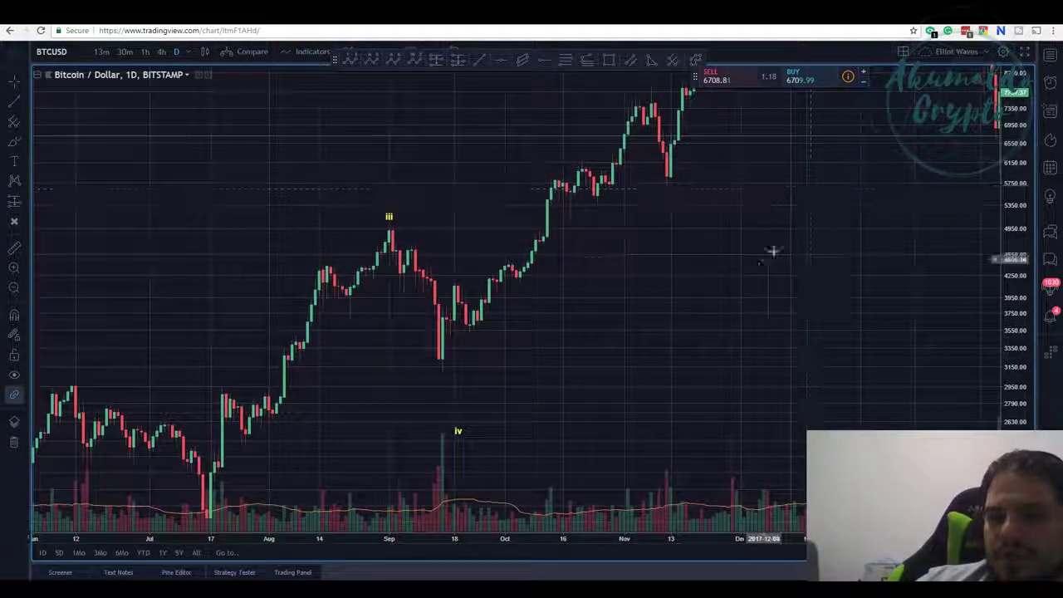
drag(771, 249, 779, 245)
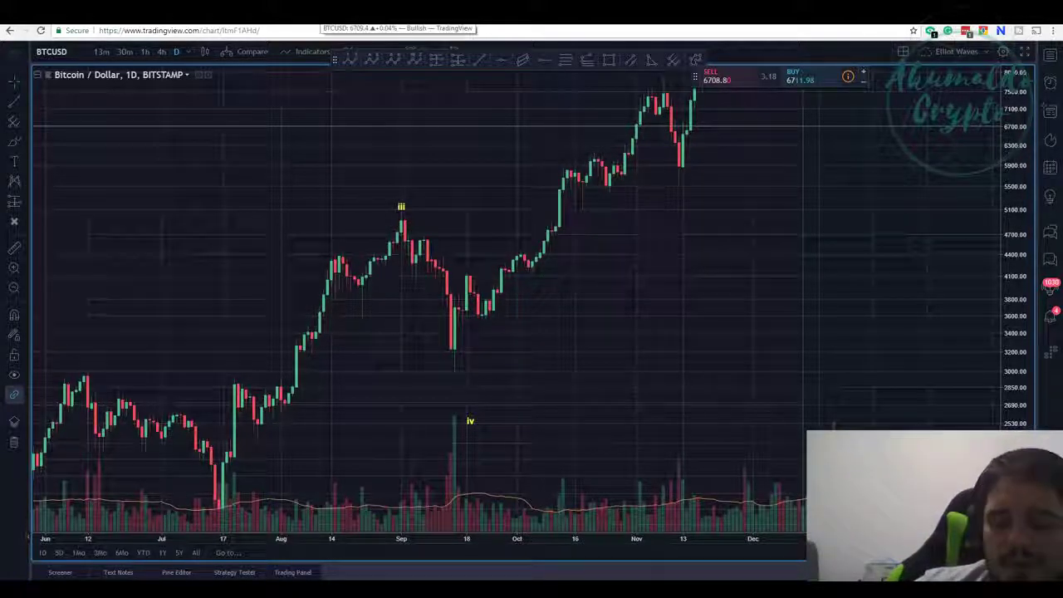
click(340, 12)
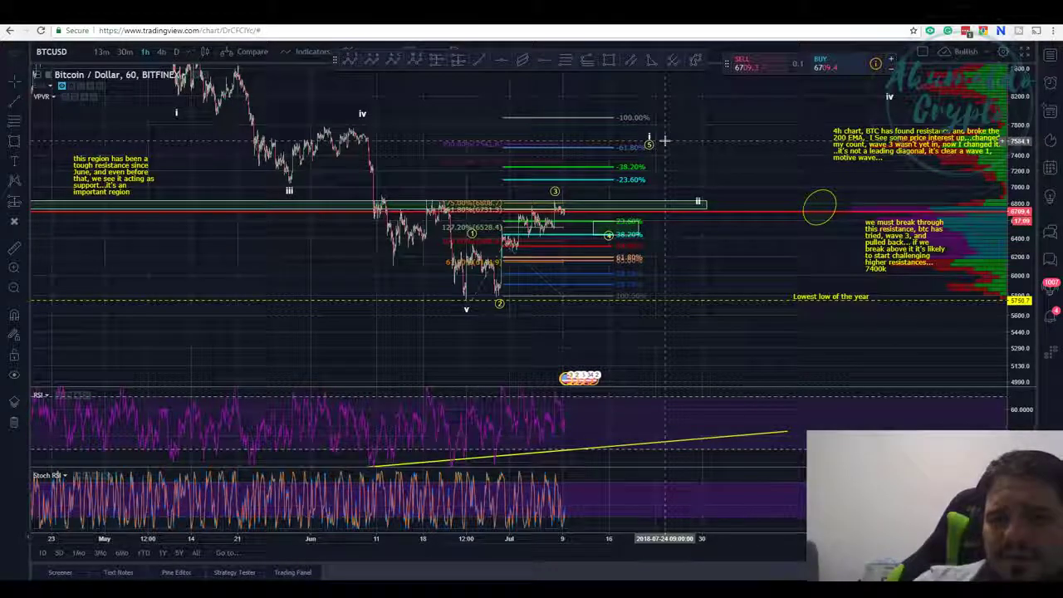
drag(736, 135, 662, 240)
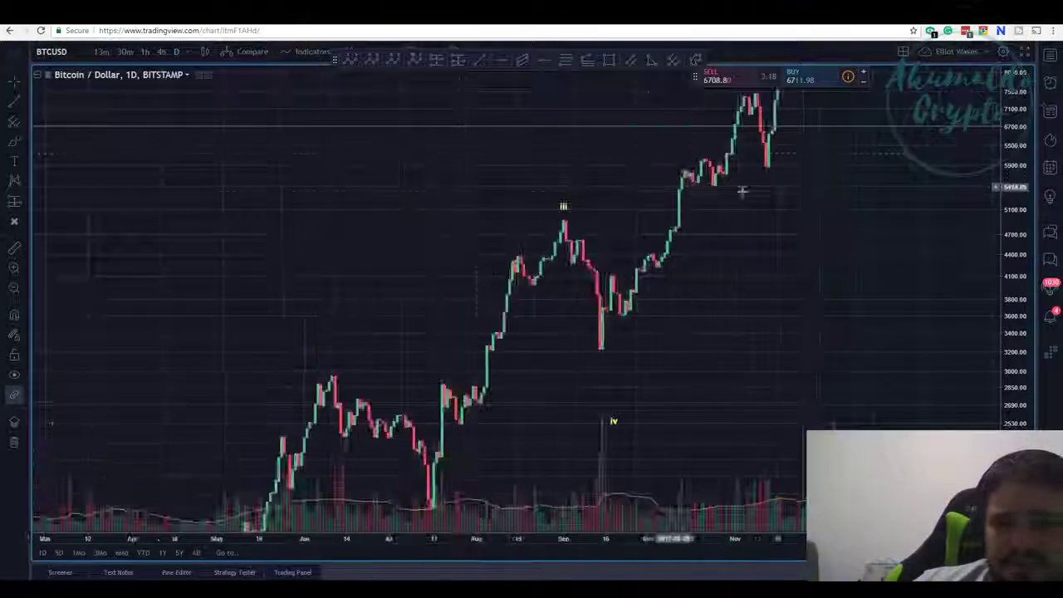
Step: Return to the daily Bitstamp chart and delete the green projection path drawn from the current price
drag(743, 190, 411, 365)
drag(592, 315, 648, 257)
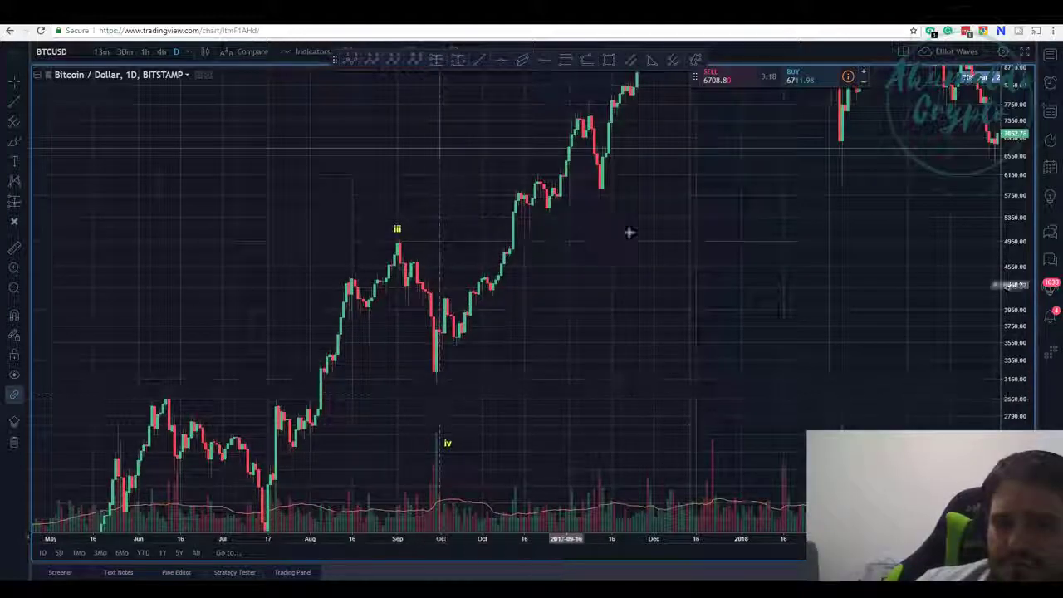
drag(688, 258, 470, 351)
drag(685, 197, 648, 287)
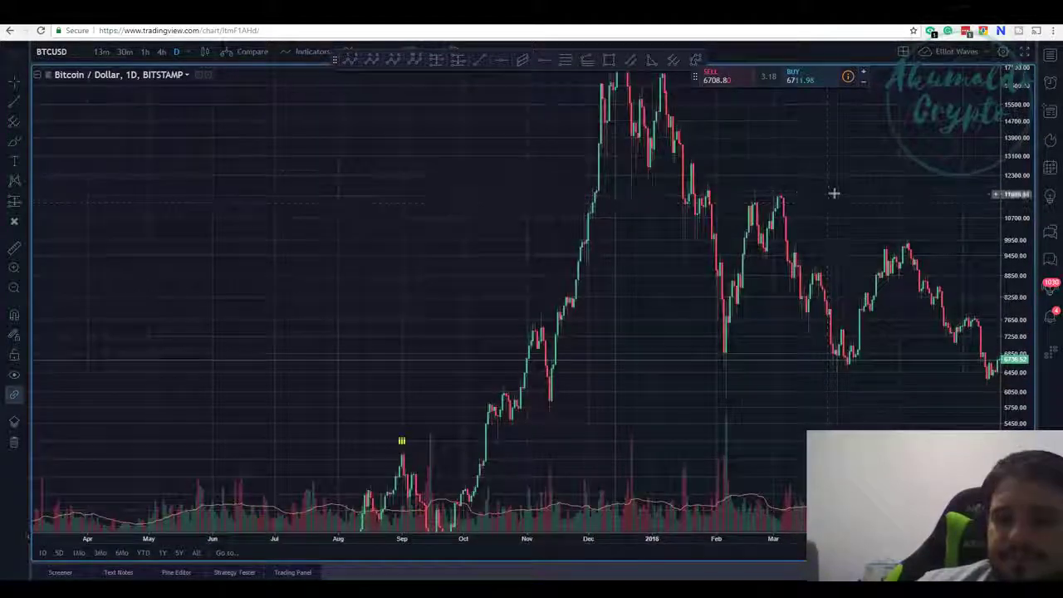
drag(832, 192, 616, 197)
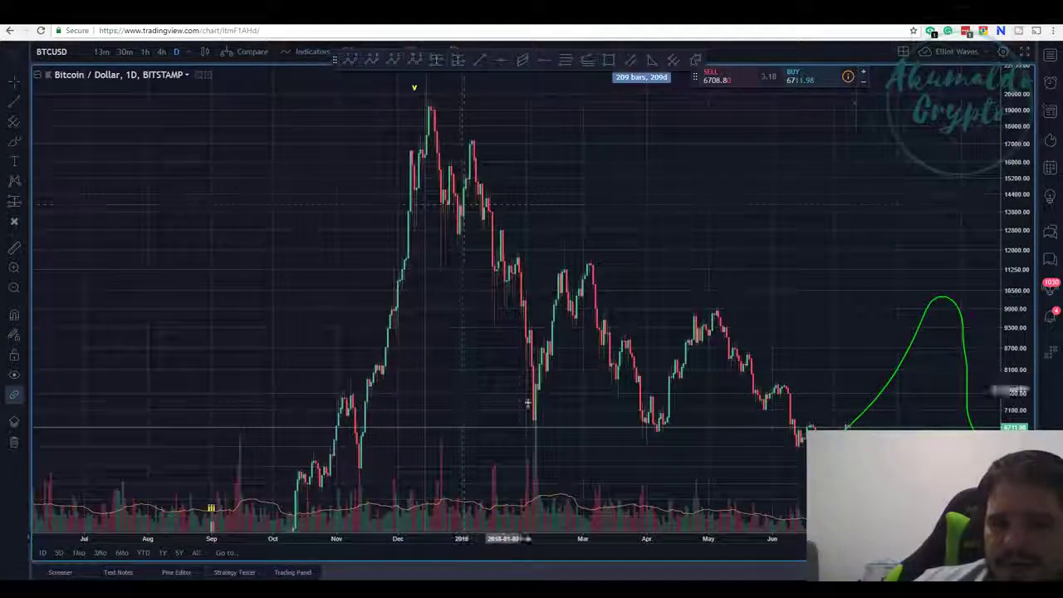
scroll(730, 233, right, 5)
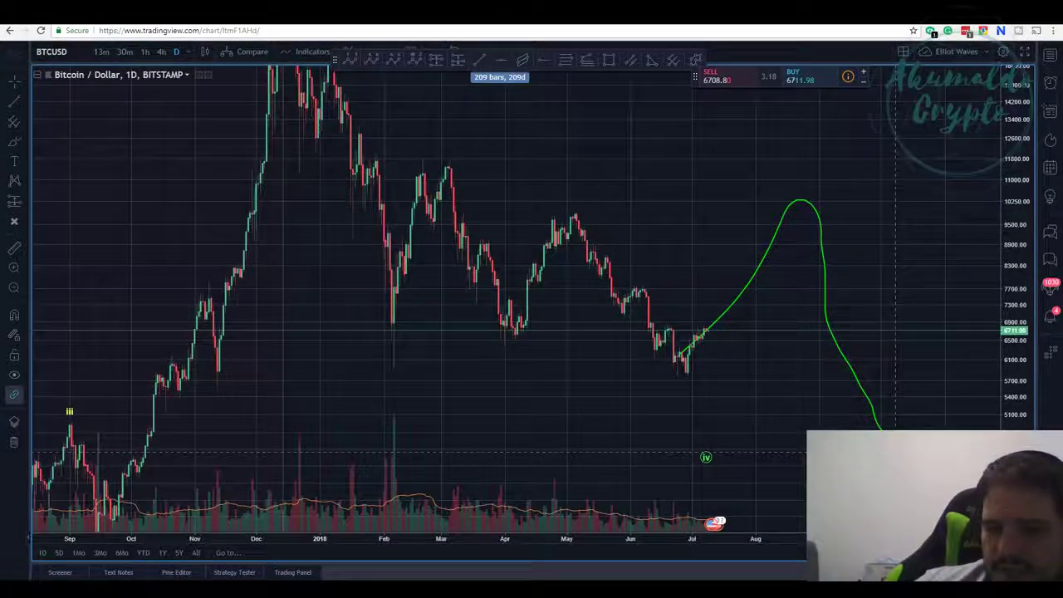
click(704, 332)
click(423, 86)
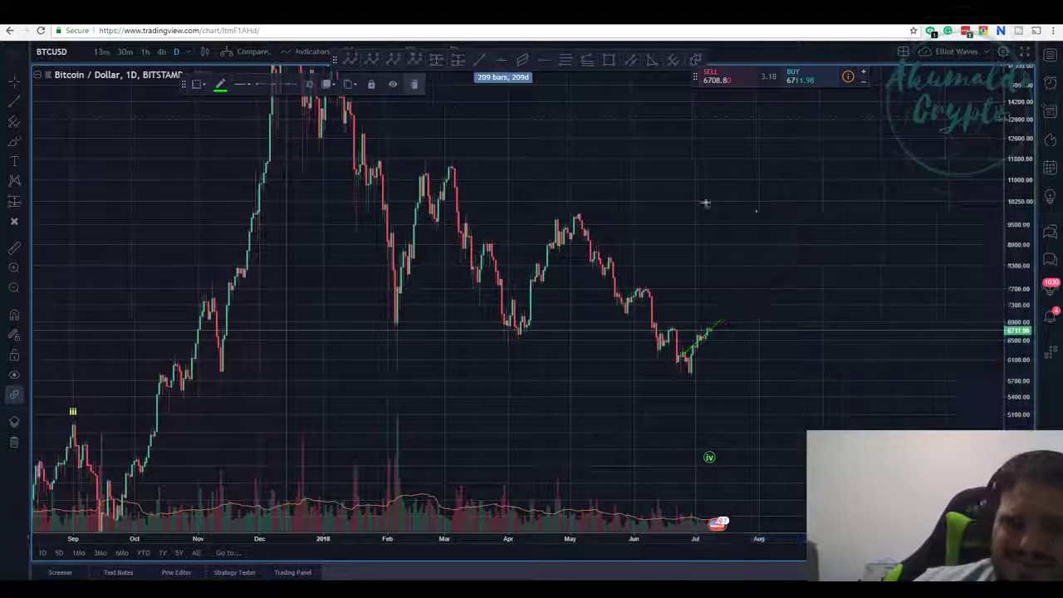
Step: Add the EMA Akumaldo script to the daily Bitstamp BTCUSD chart
drag(707, 218, 666, 215)
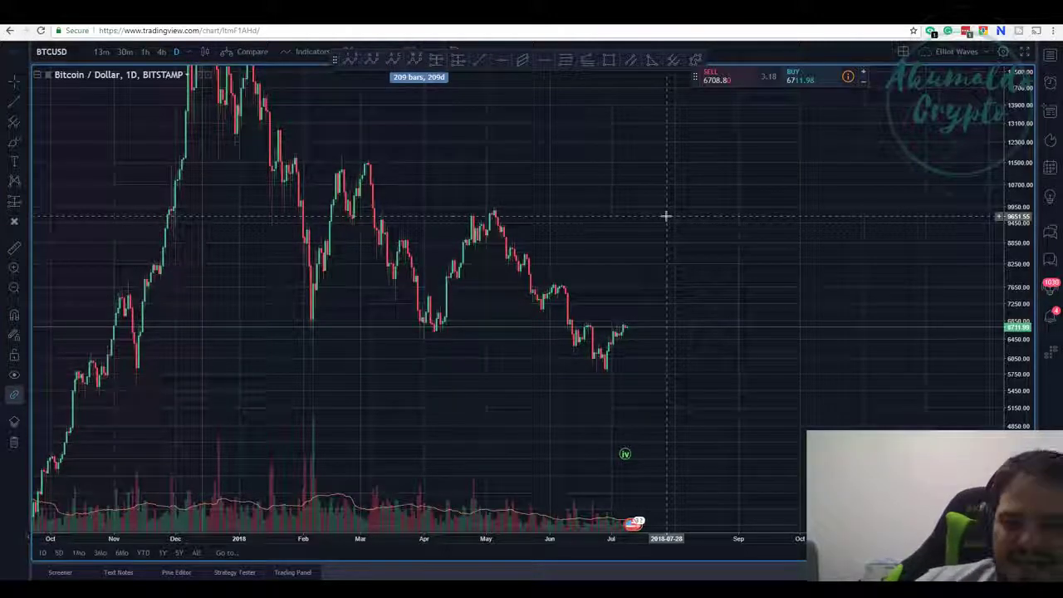
drag(650, 187, 664, 240)
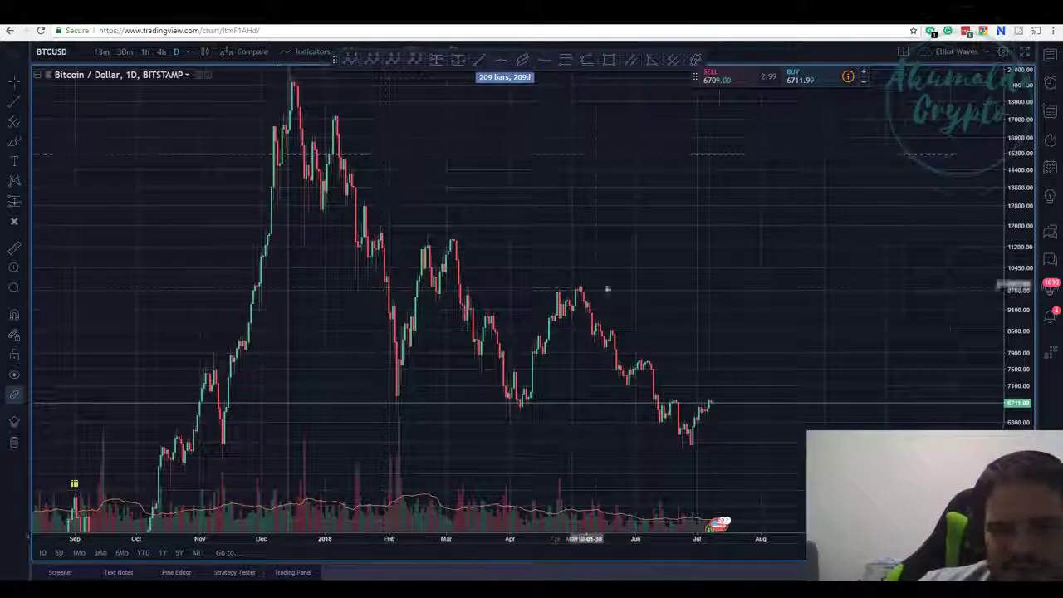
drag(709, 294, 674, 258)
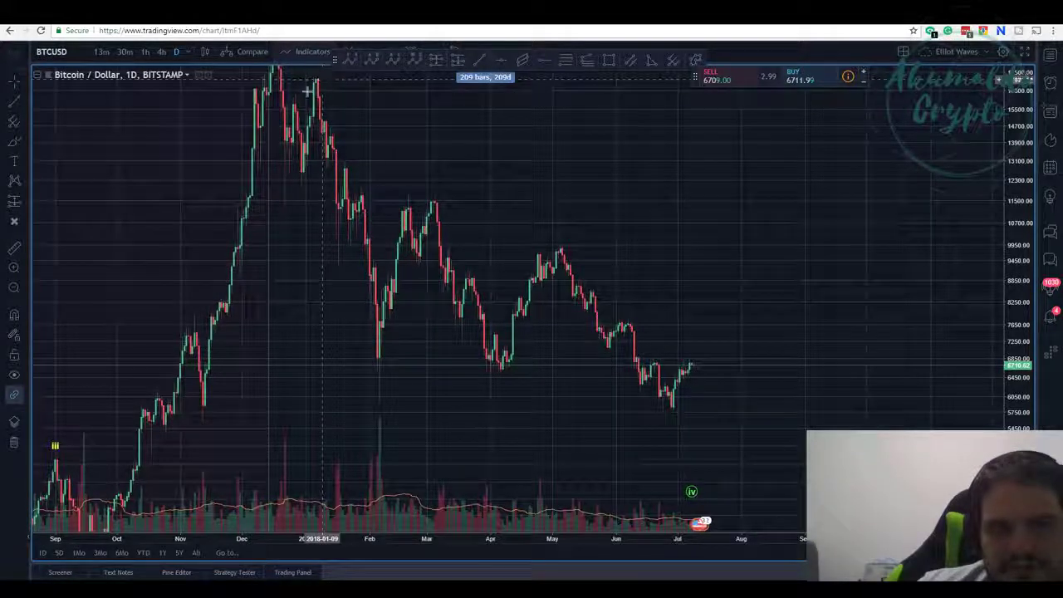
click(312, 51)
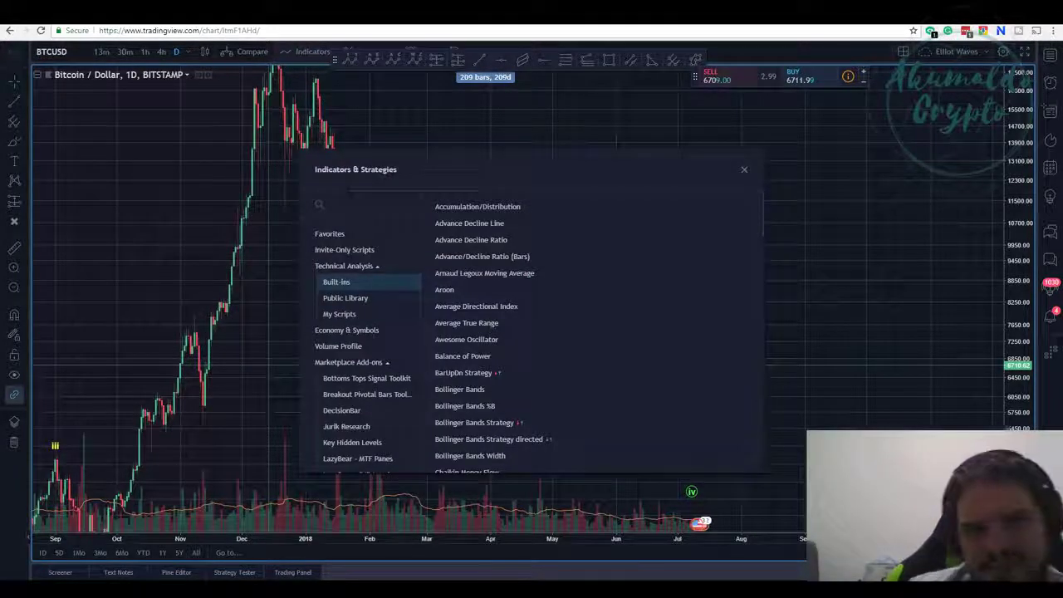
text(EMA)
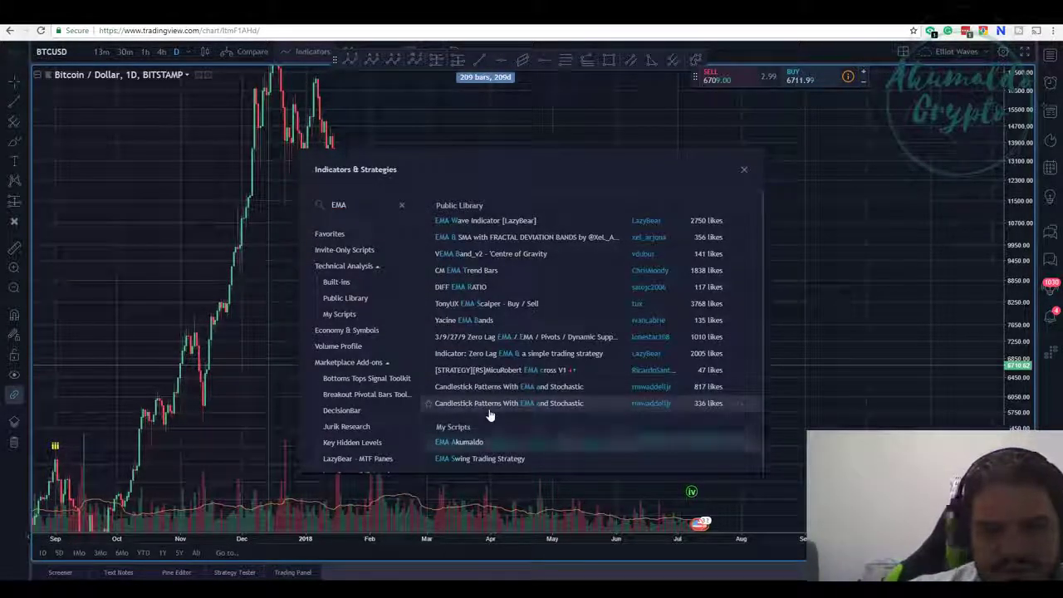
click(475, 444)
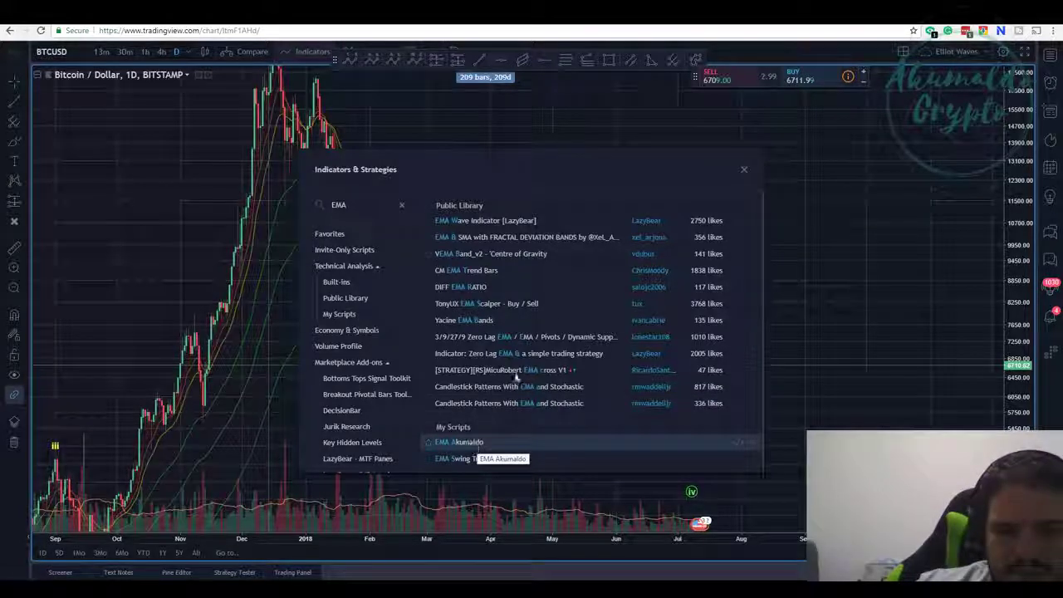
click(743, 169)
Step: Open the EMA Akumaldo indicator's style settings on the daily chart and hide its 8 and 13 lines
right_click(552, 137)
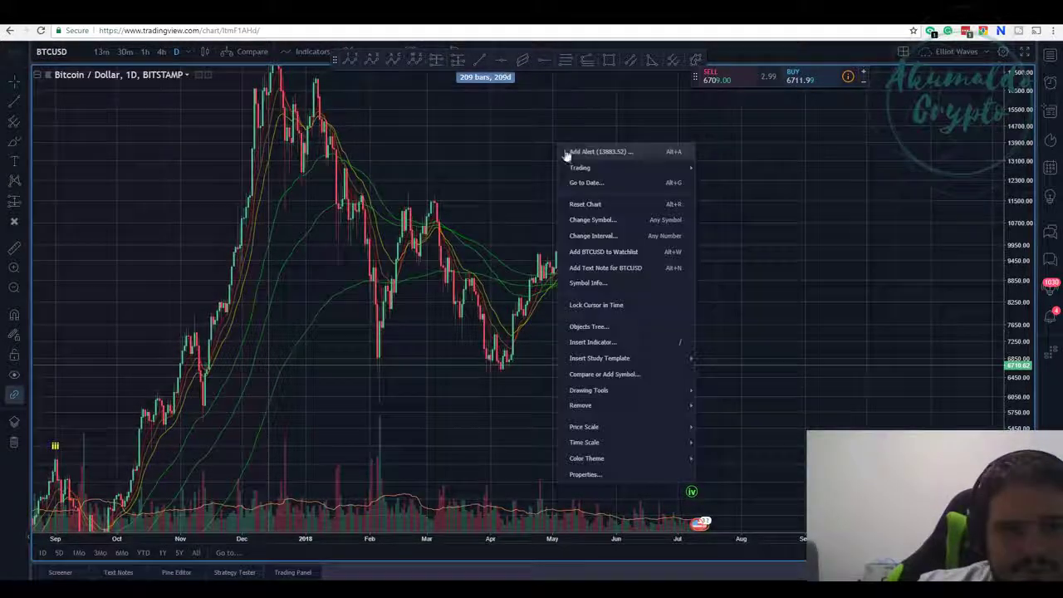
click(484, 245)
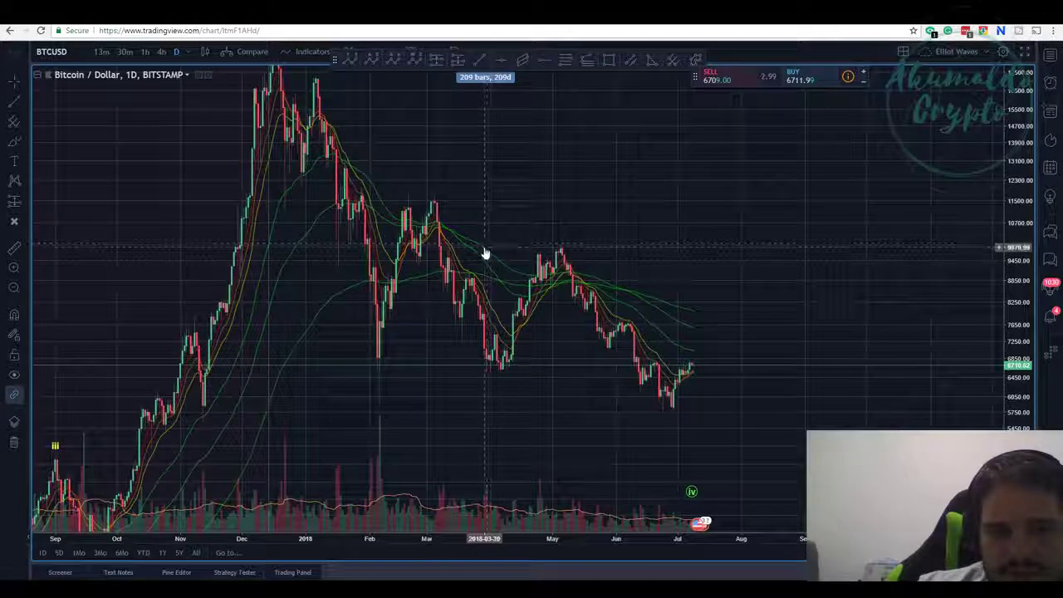
right_click(483, 251)
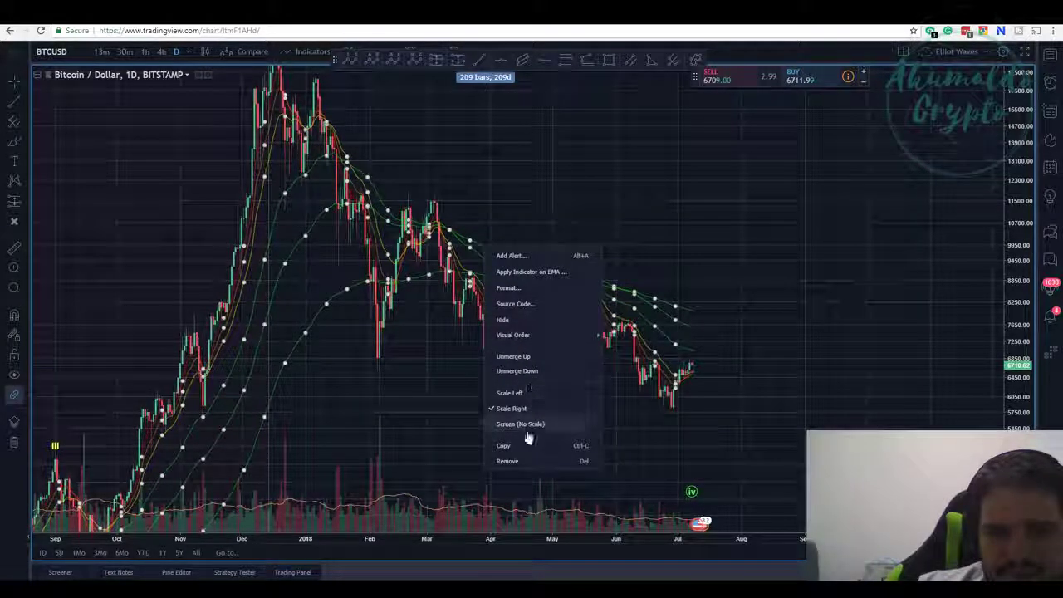
click(529, 287)
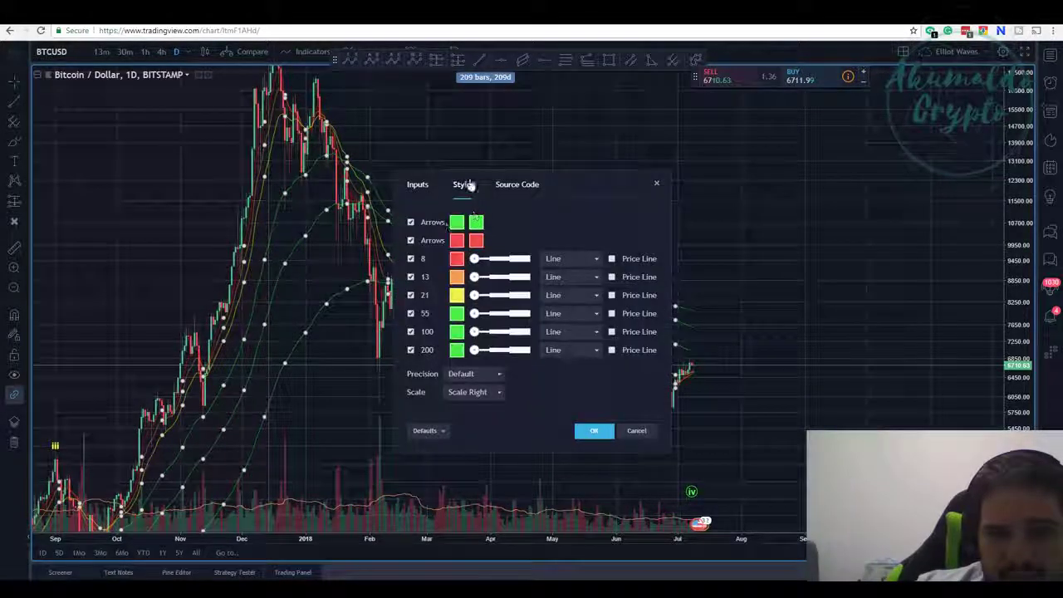
click(410, 258)
click(410, 277)
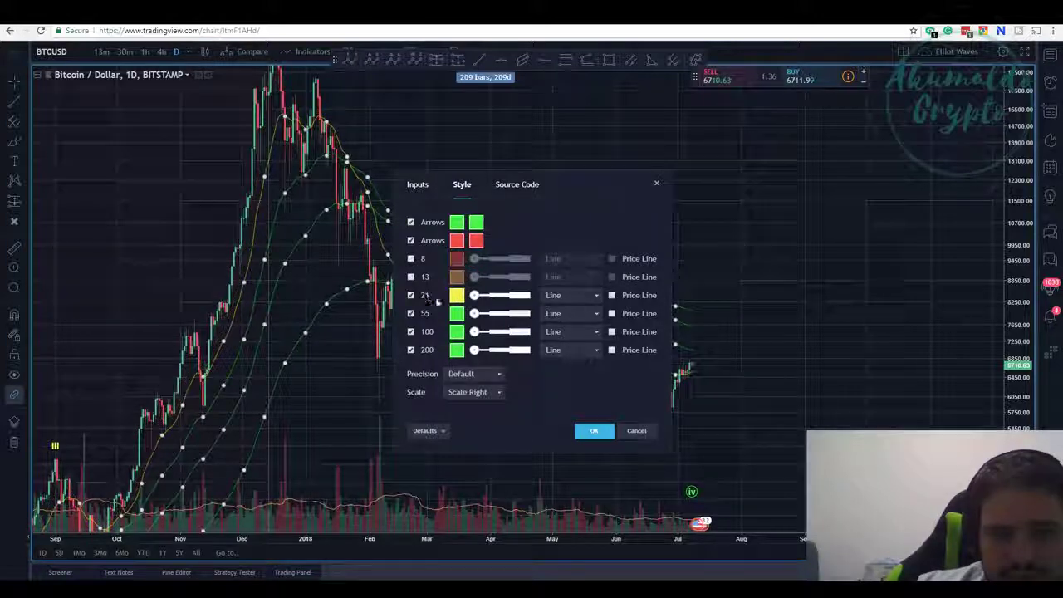
Step: Color the indicator's 21 line cyan, 55 red, 100 yellow and 200 white, and thicken the 55, 100 and 200 lines
click(457, 295)
click(511, 325)
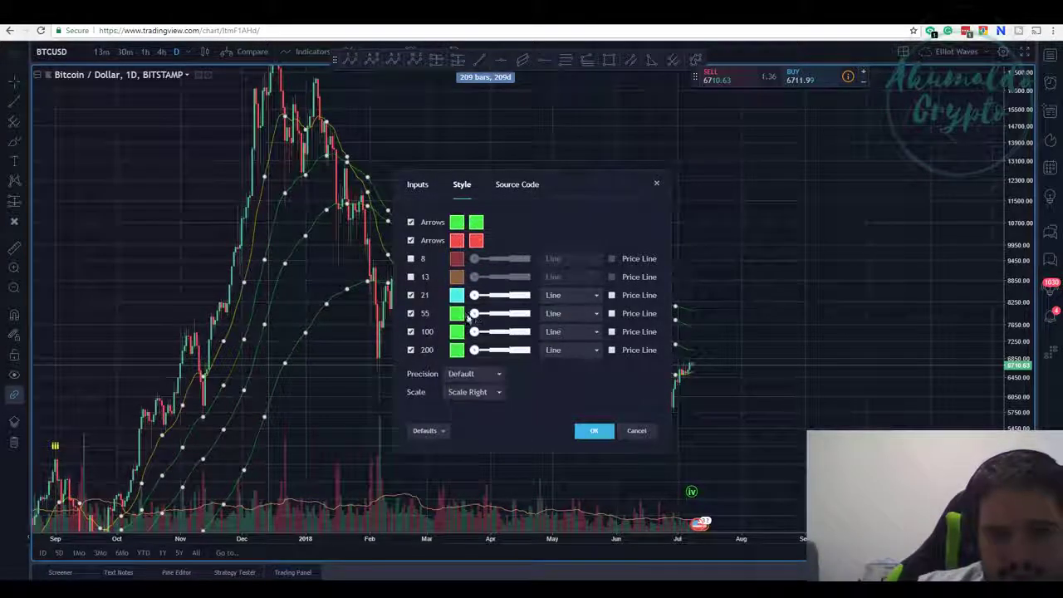
click(457, 313)
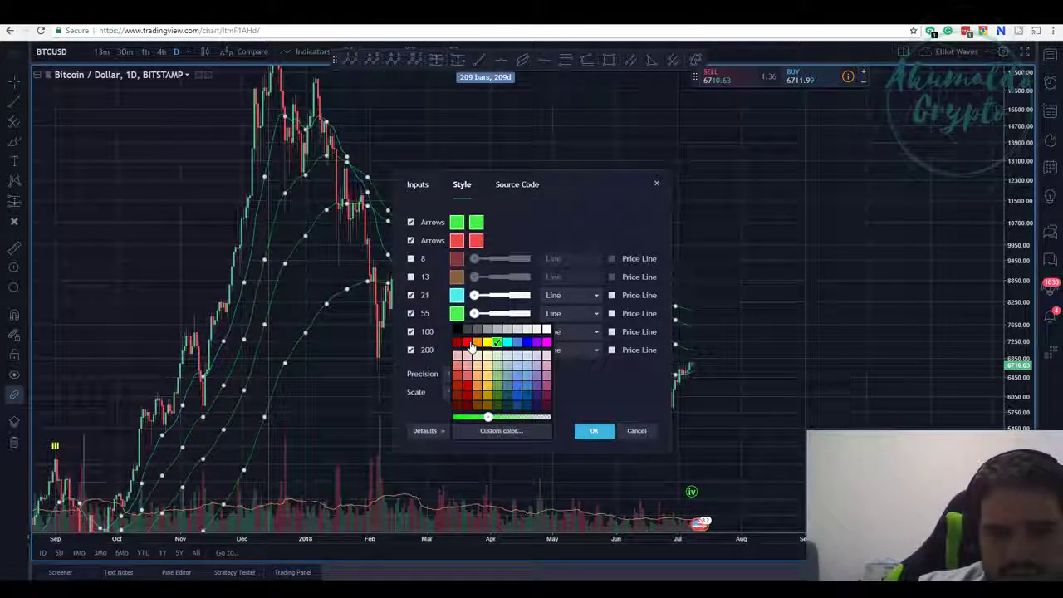
click(469, 343)
click(457, 331)
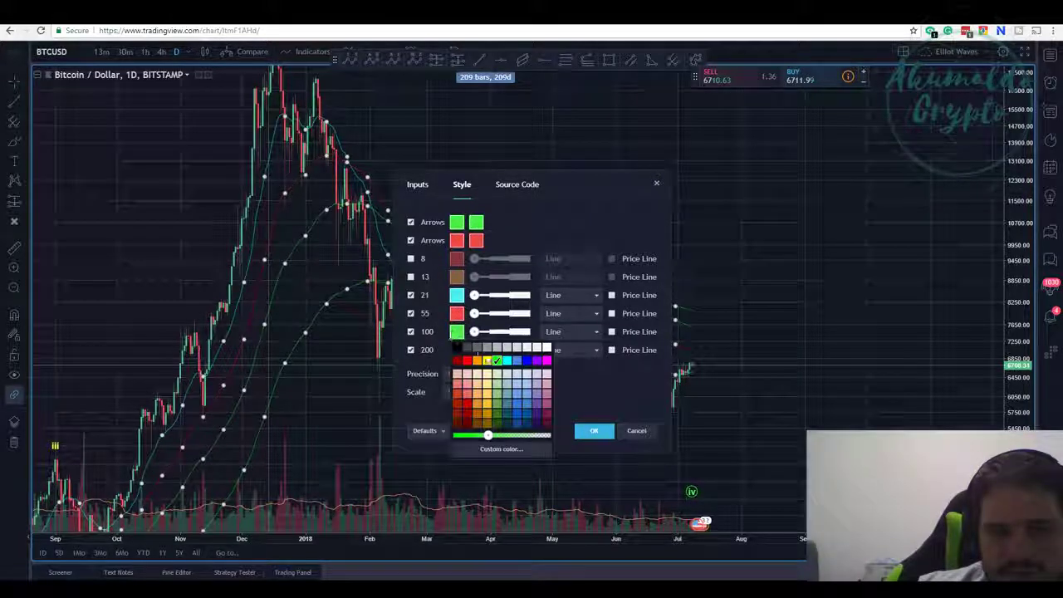
click(485, 360)
click(456, 349)
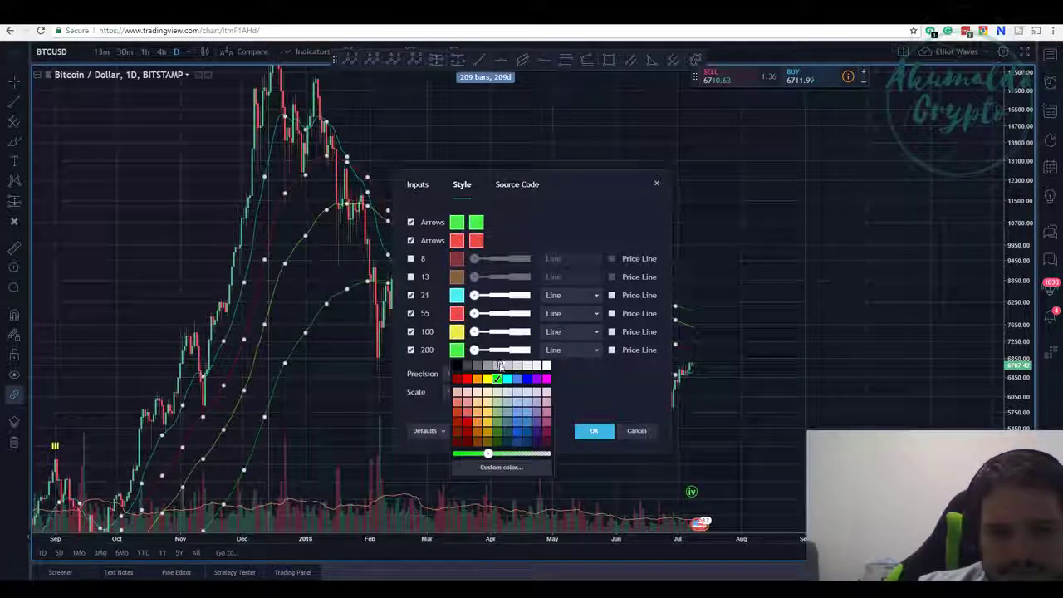
click(546, 366)
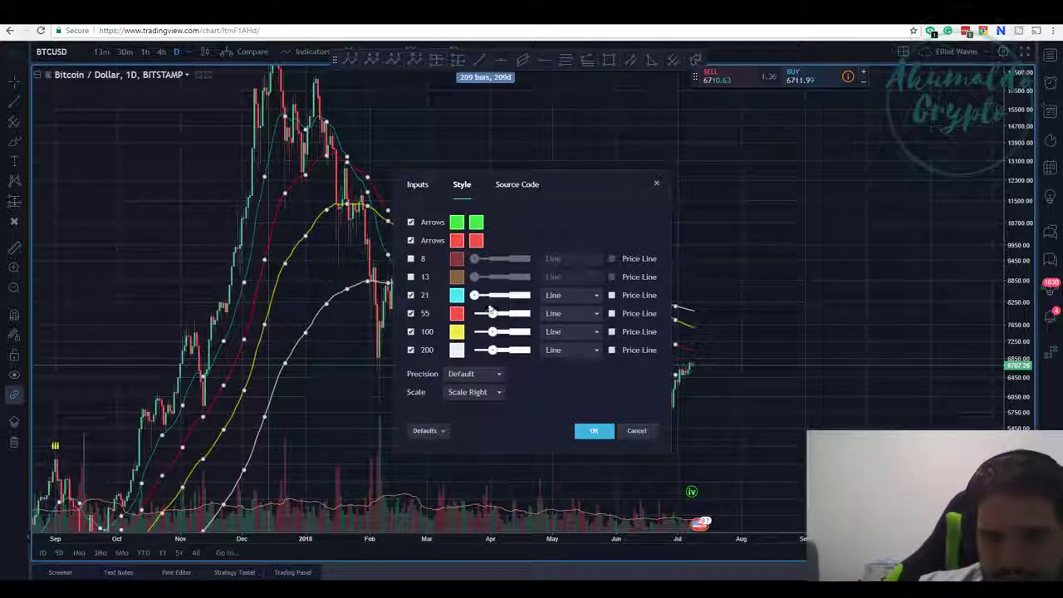
click(593, 430)
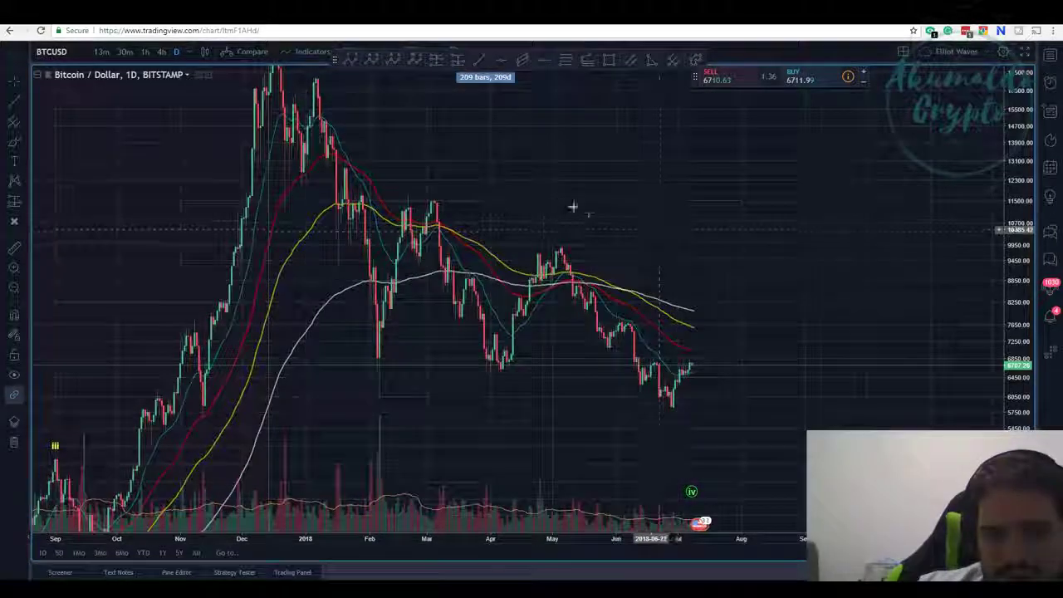
Step: Switch the Bitstamp BTCUSD chart to the 1 month interval and examine the candles against the 21 and 55 EMA lines
drag(572, 207, 490, 195)
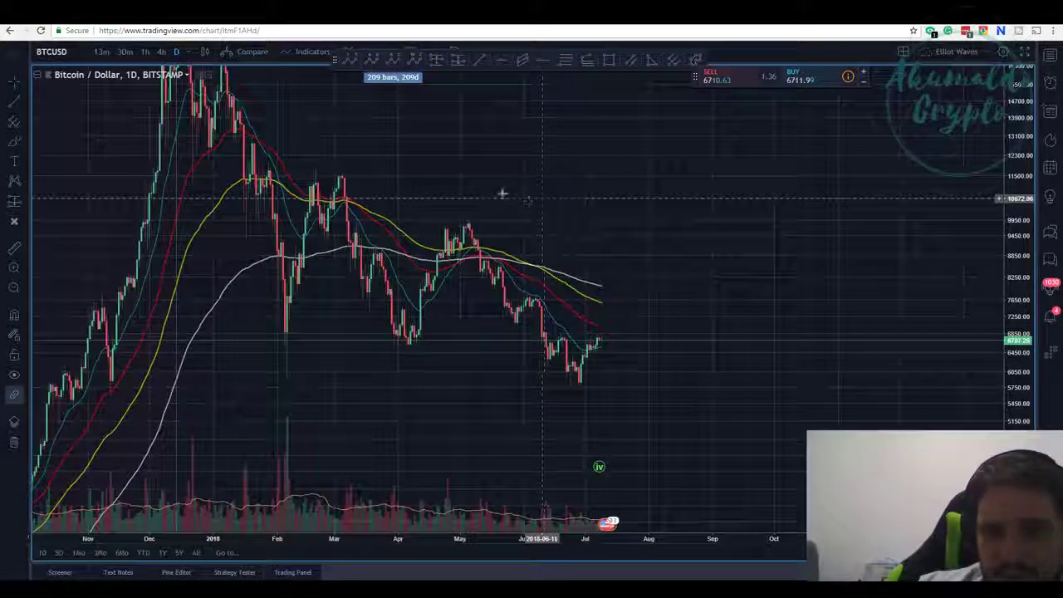
click(191, 52)
click(245, 373)
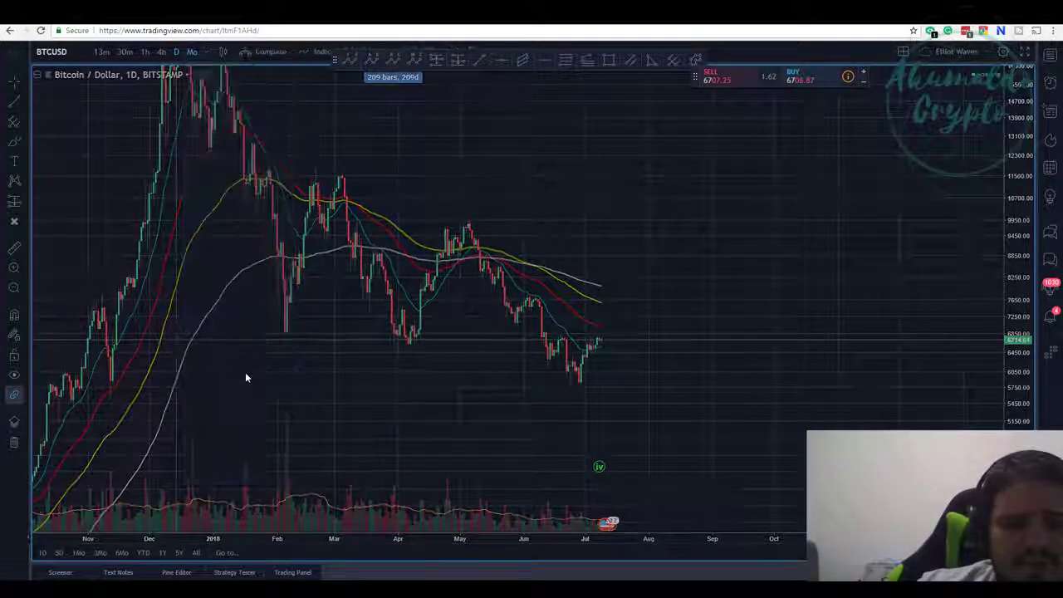
scroll(394, 344, up, 10)
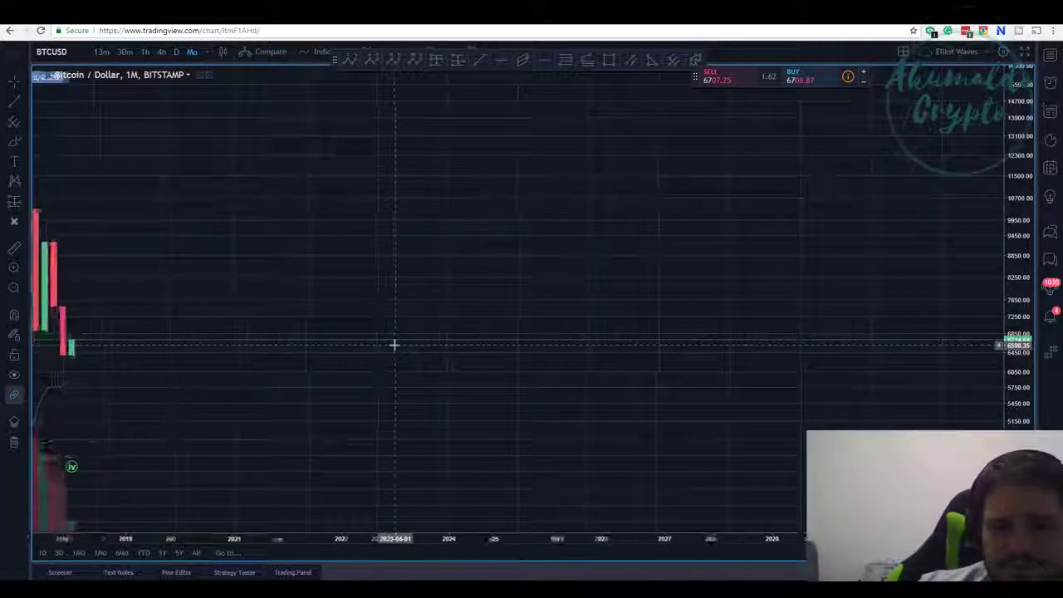
drag(446, 345, 678, 240)
scroll(639, 272, down, 3)
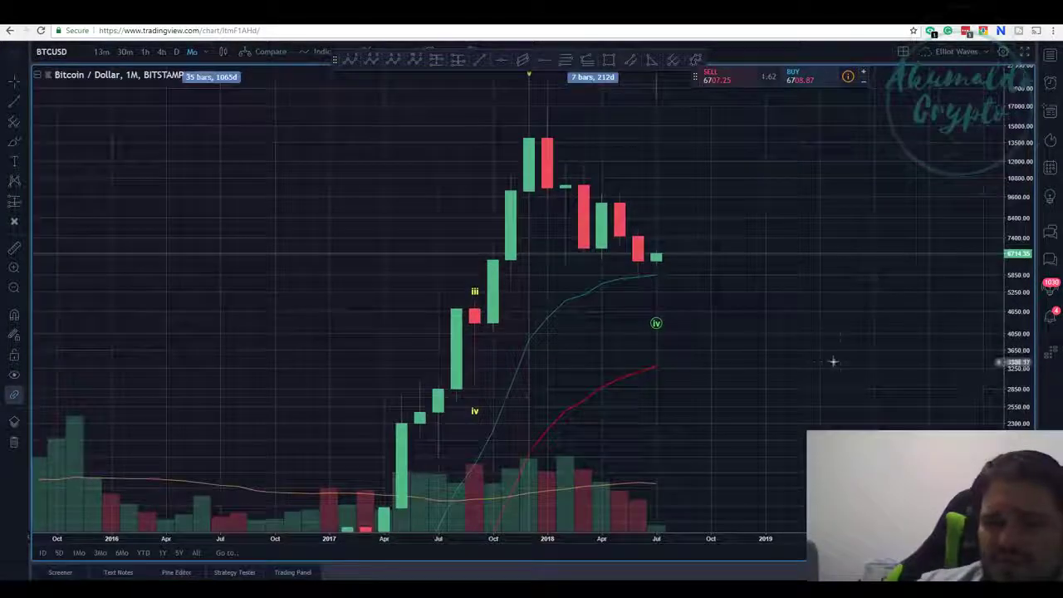
drag(832, 361, 860, 235)
drag(999, 204, 985, 321)
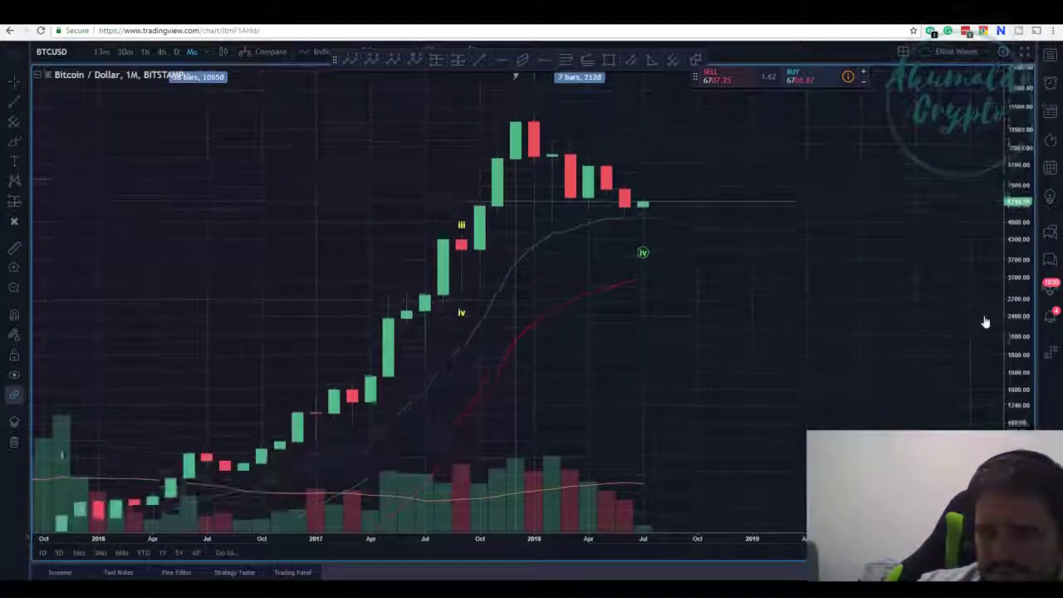
drag(819, 294, 811, 247)
scroll(811, 247, down, 2)
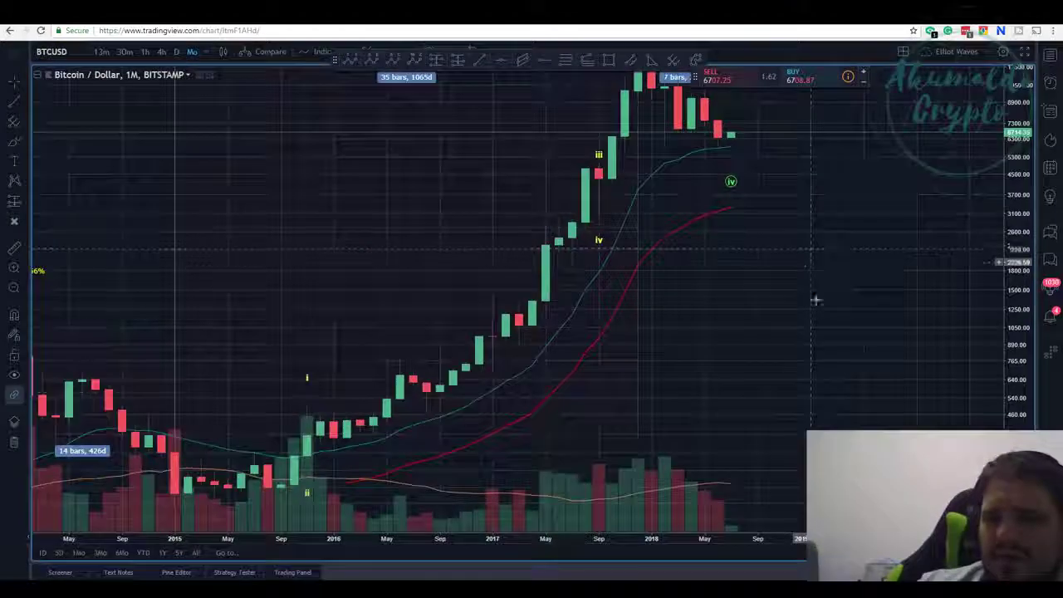
drag(814, 301, 813, 207)
scroll(581, 357, down, 2)
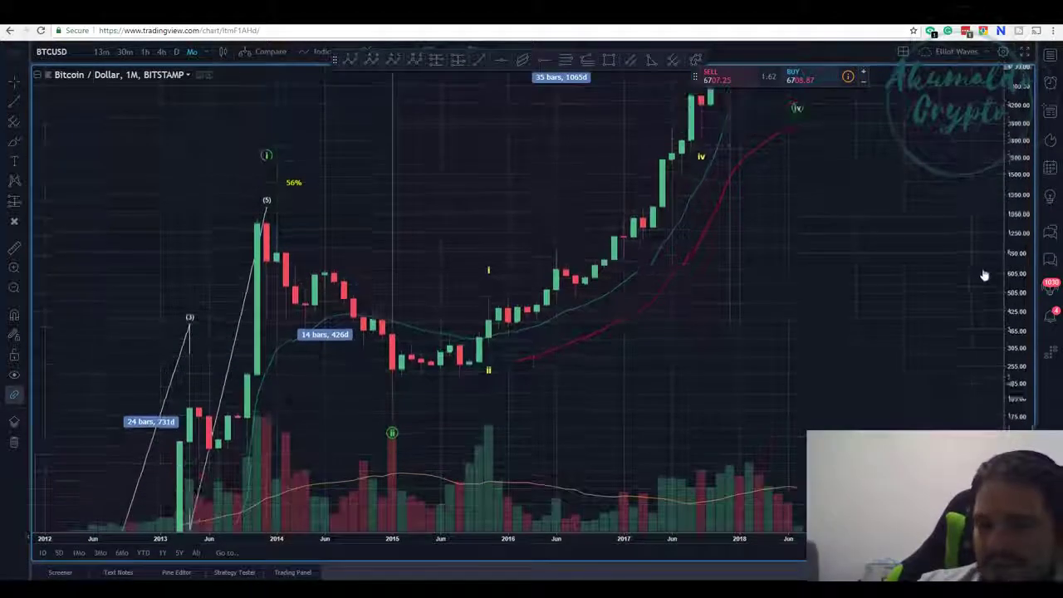
Step: Compare the monthly correction at green wave ii with the current wave iv relative to the cyan and red EMA lines
drag(985, 274, 696, 325)
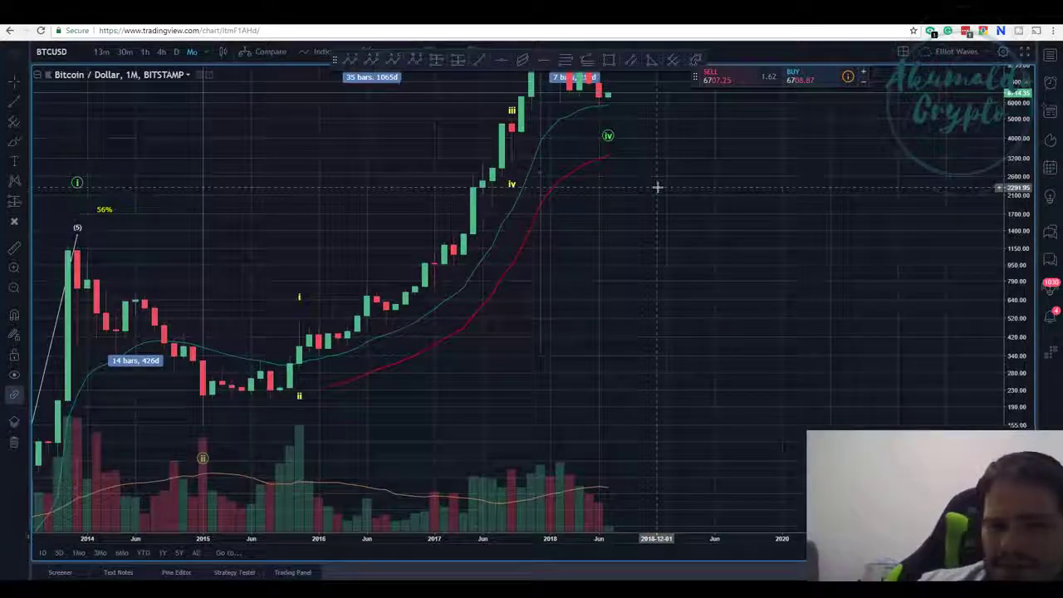
scroll(657, 187, down, 2)
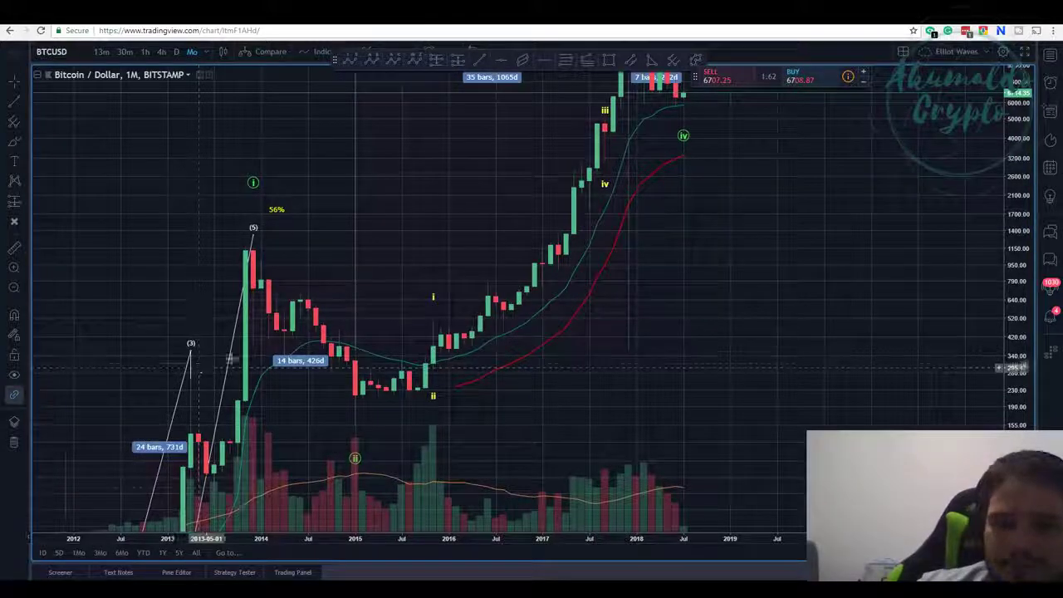
drag(712, 327, 622, 301)
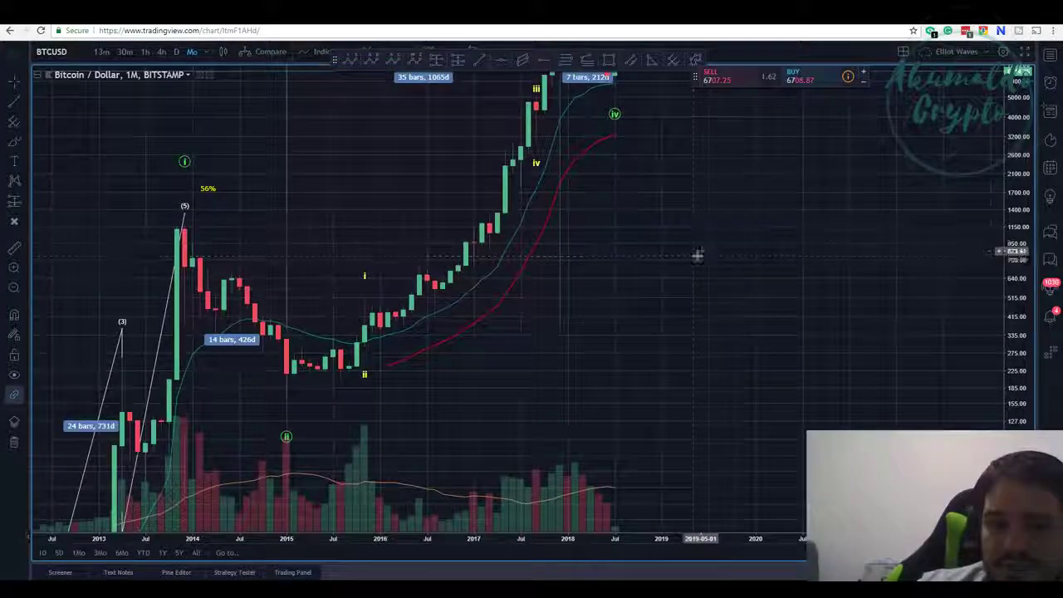
drag(632, 254, 607, 254)
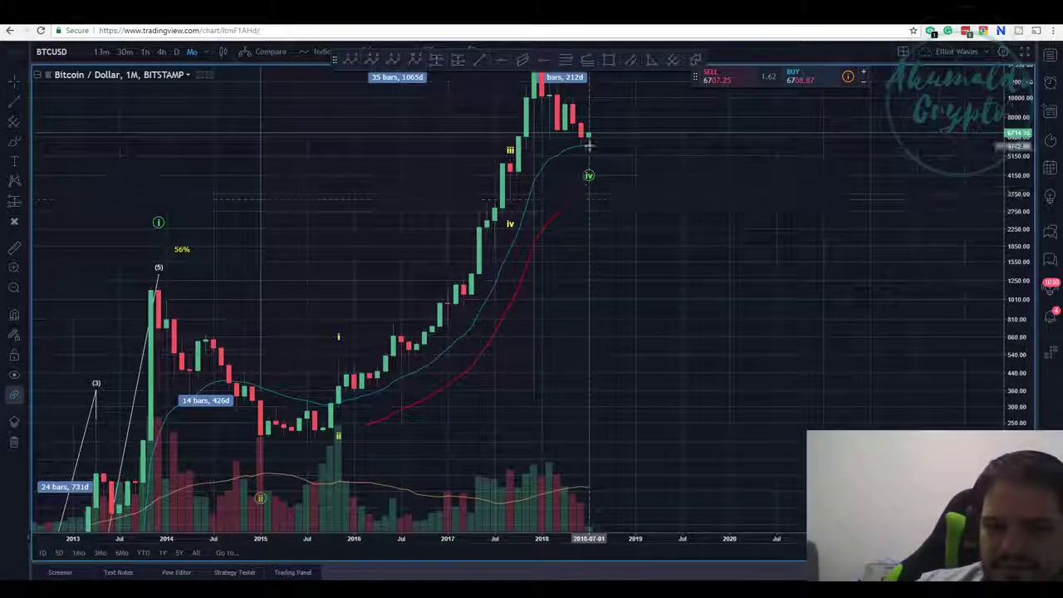
drag(588, 200, 528, 256)
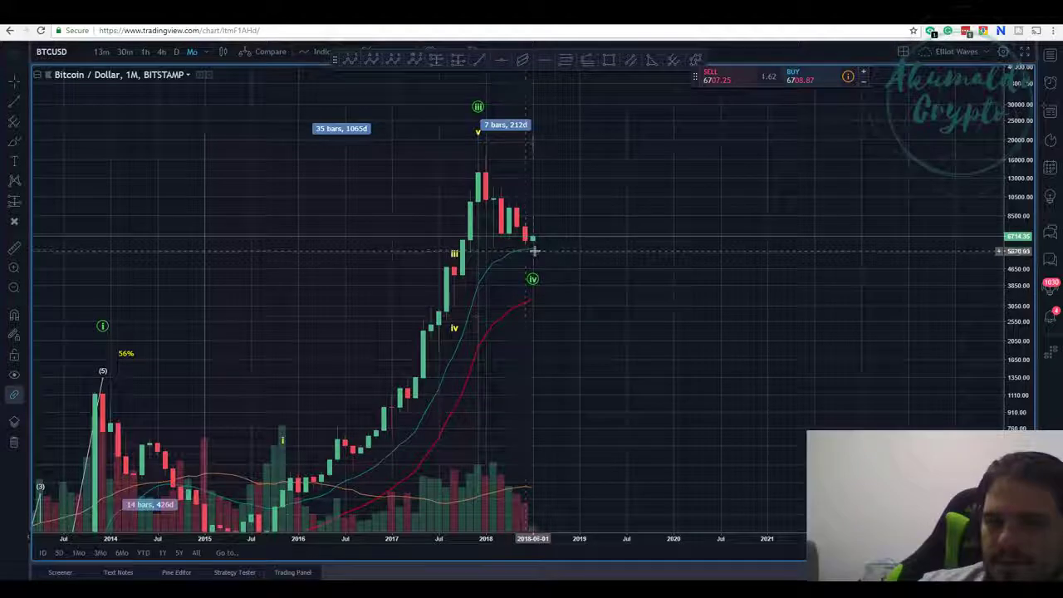
scroll(490, 240, up, 2)
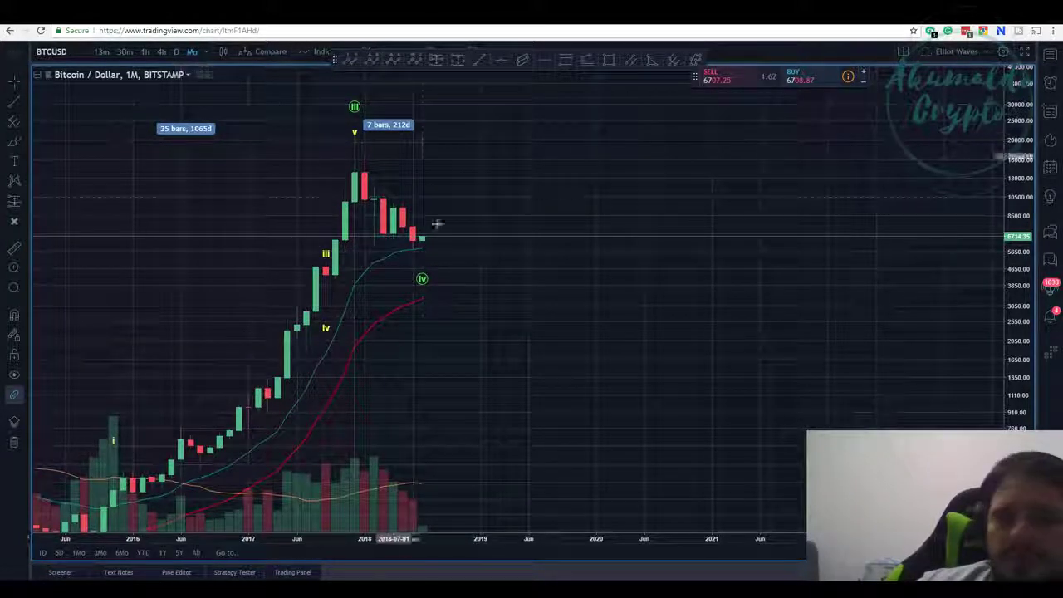
scroll(570, 234, down, 3)
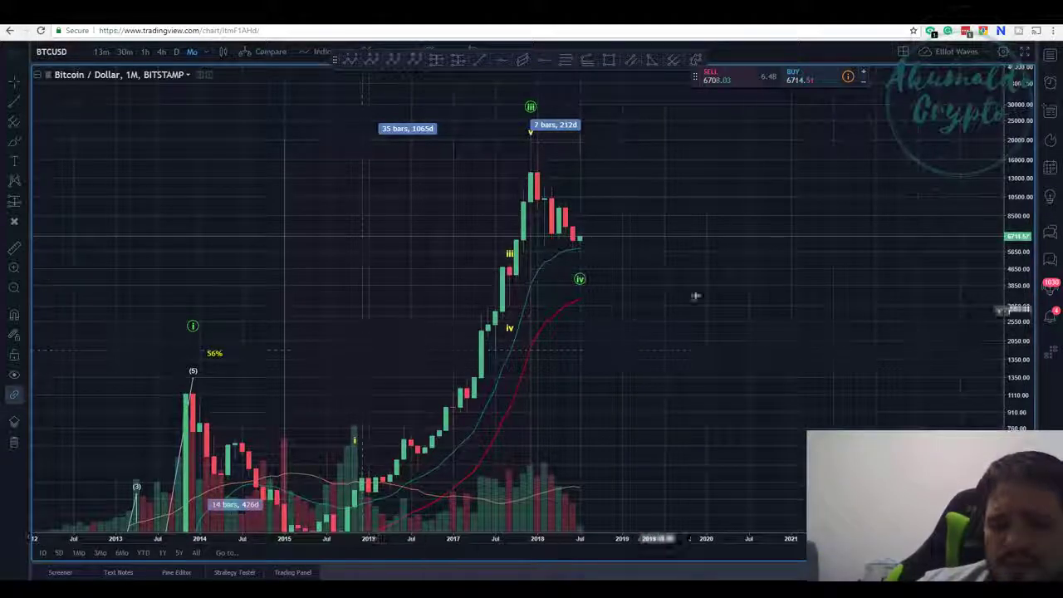
drag(696, 295, 578, 269)
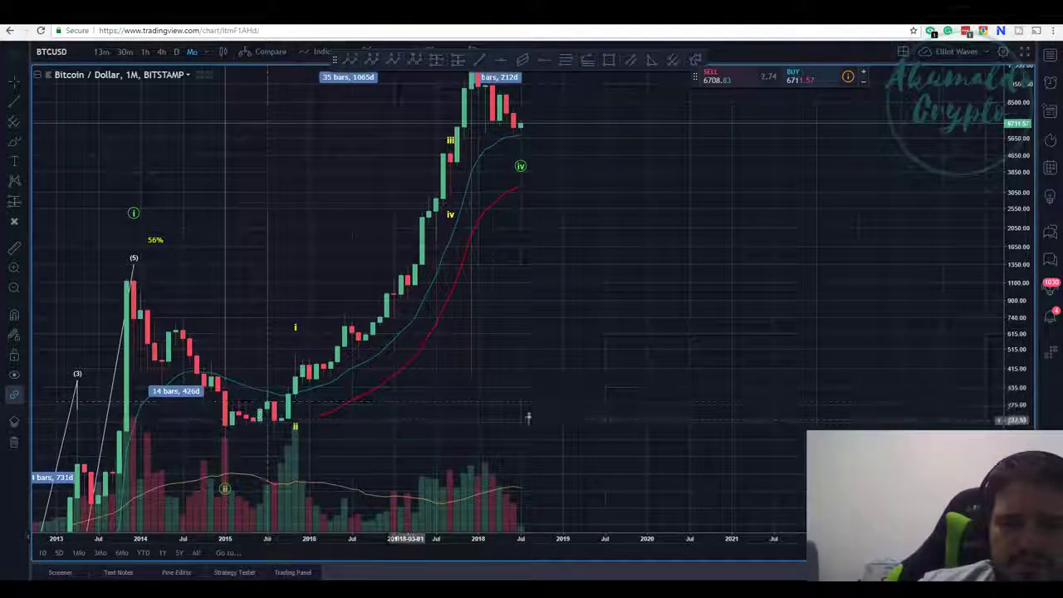
drag(300, 409, 325, 323)
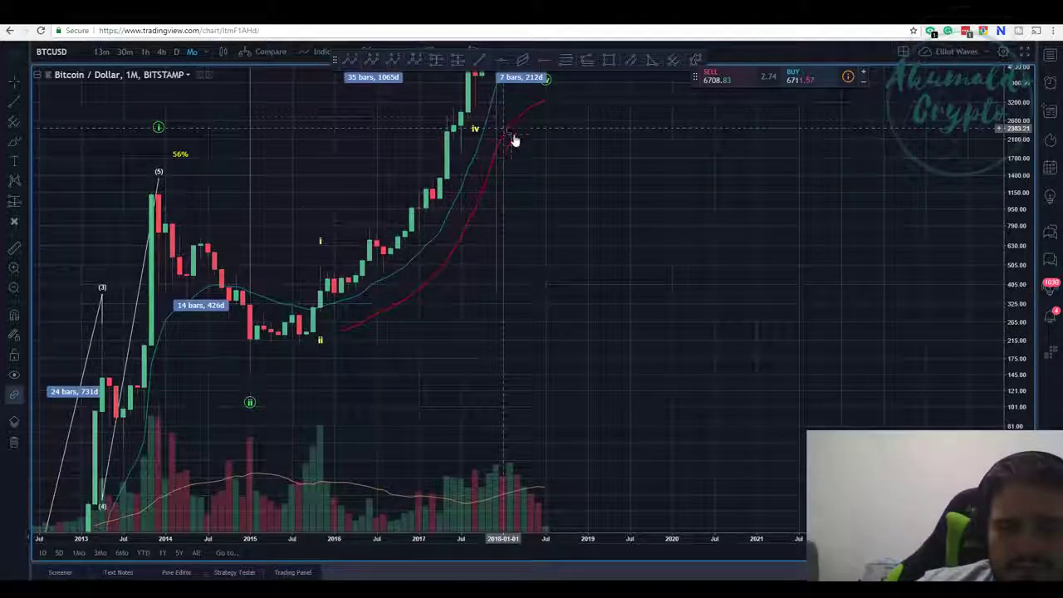
drag(714, 244, 696, 319)
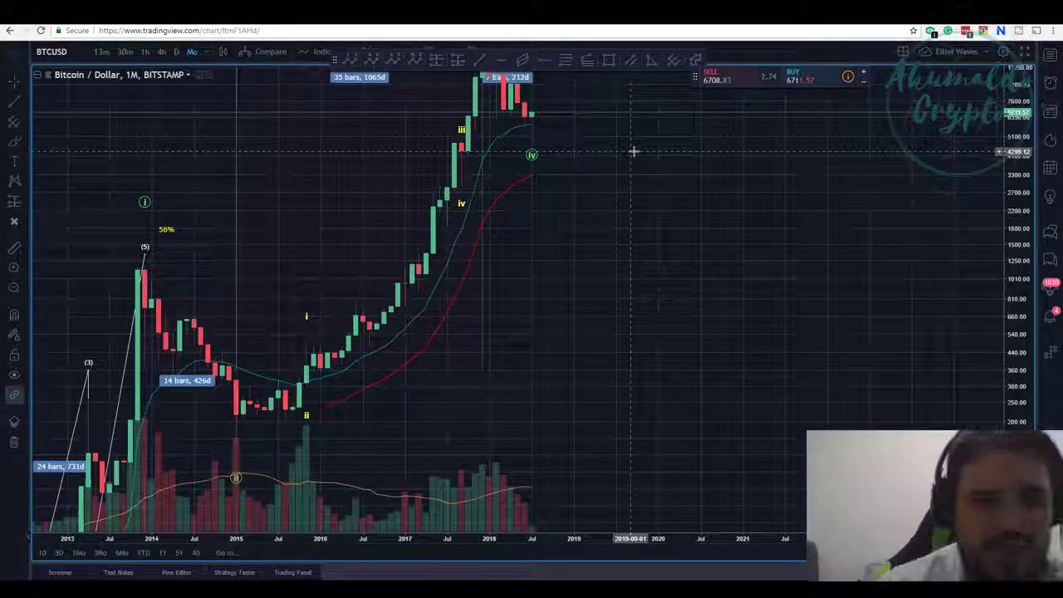
drag(592, 260, 578, 327)
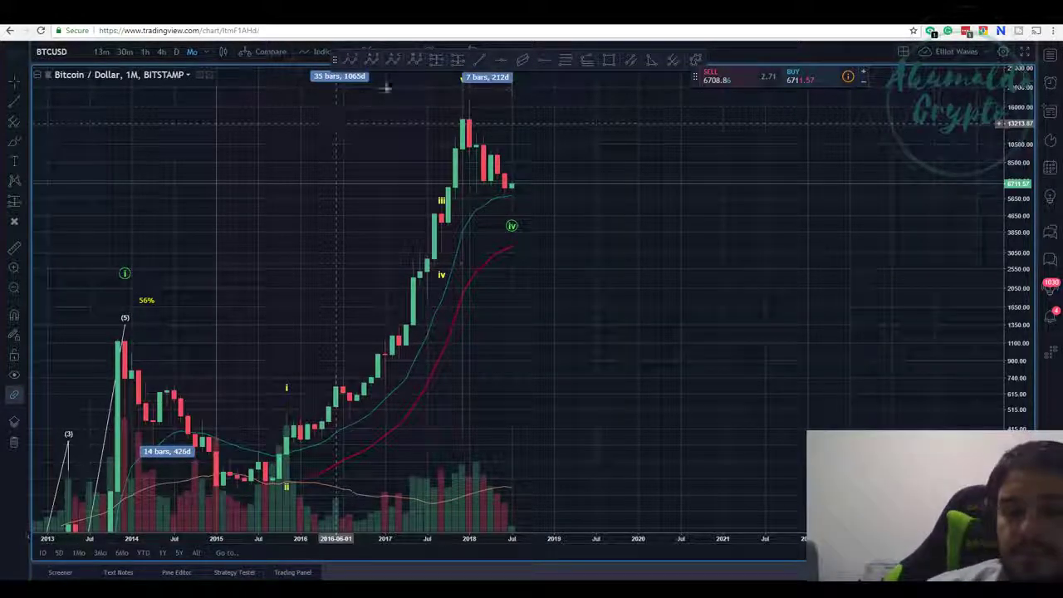
drag(569, 100, 551, 138)
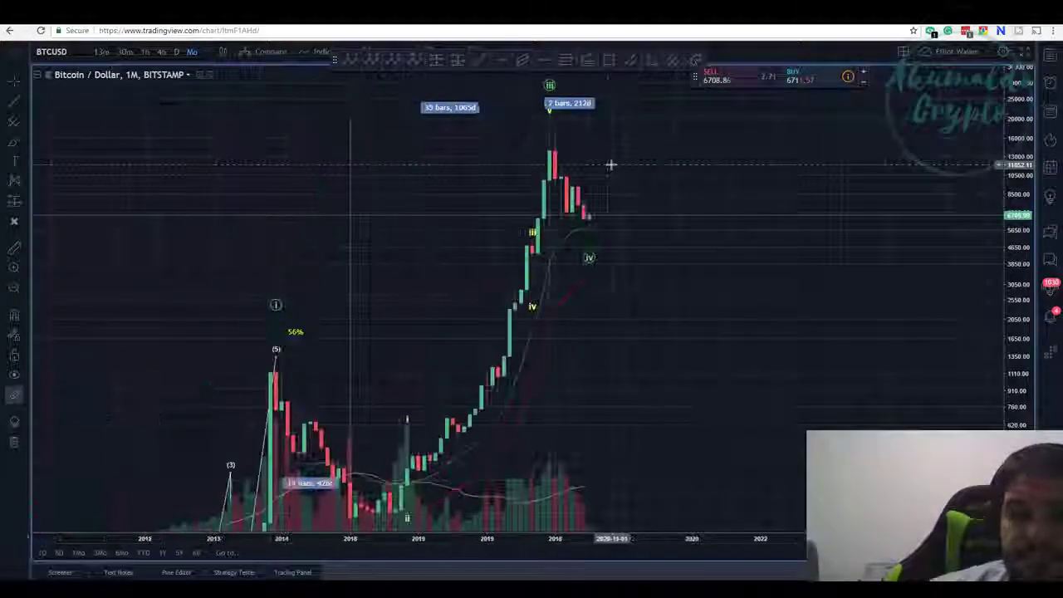
scroll(723, 299, down, 5)
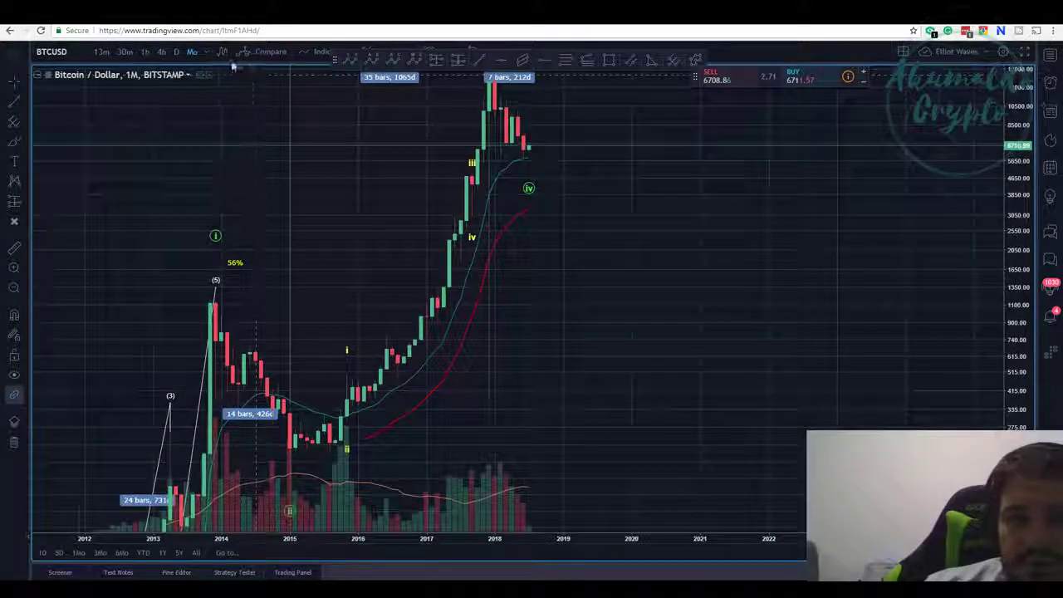
Step: Switch the chart to the 1 week interval and examine the four EMA lines from 2015 to mid-2018
click(206, 52)
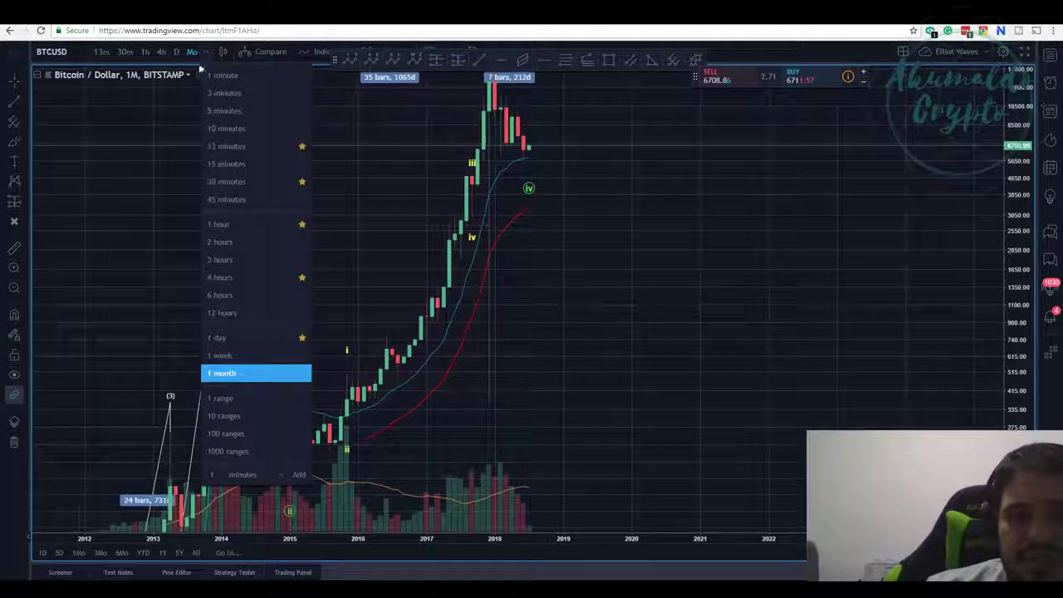
click(276, 357)
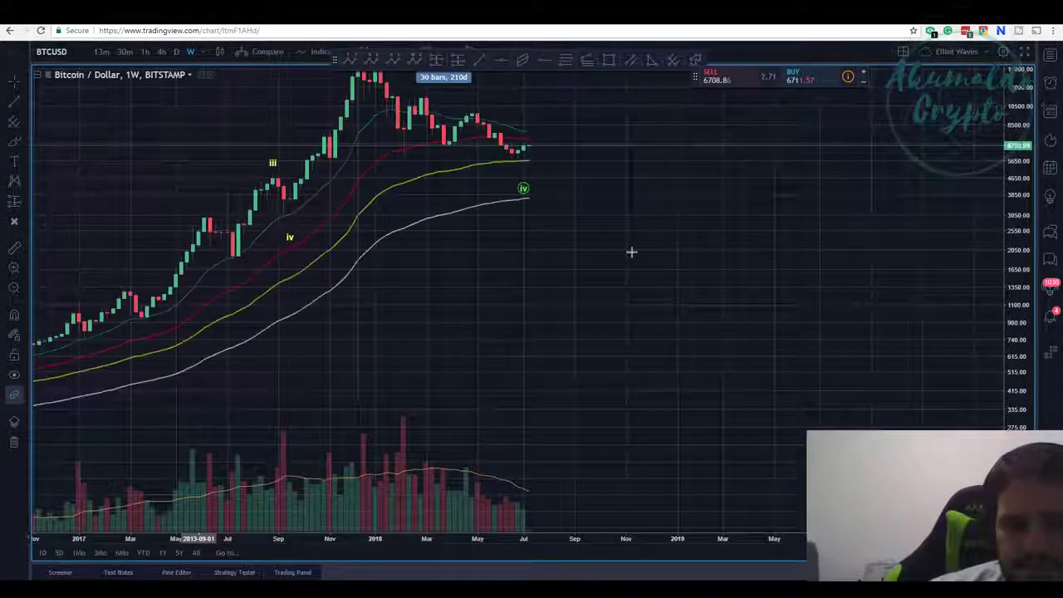
scroll(631, 249, down, 2)
drag(721, 204, 653, 266)
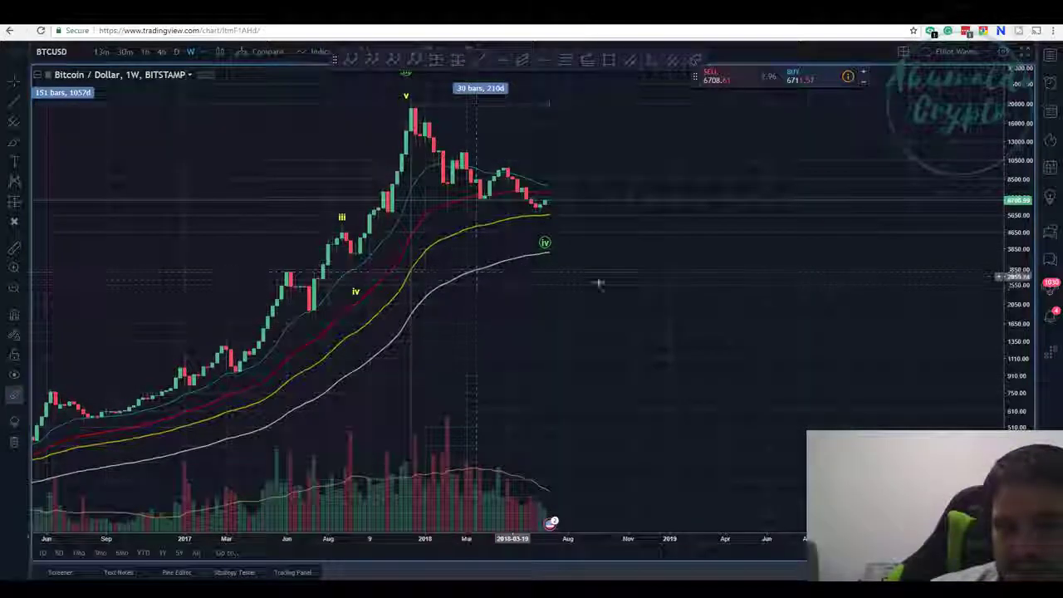
scroll(657, 296, down, 2)
drag(744, 294, 774, 237)
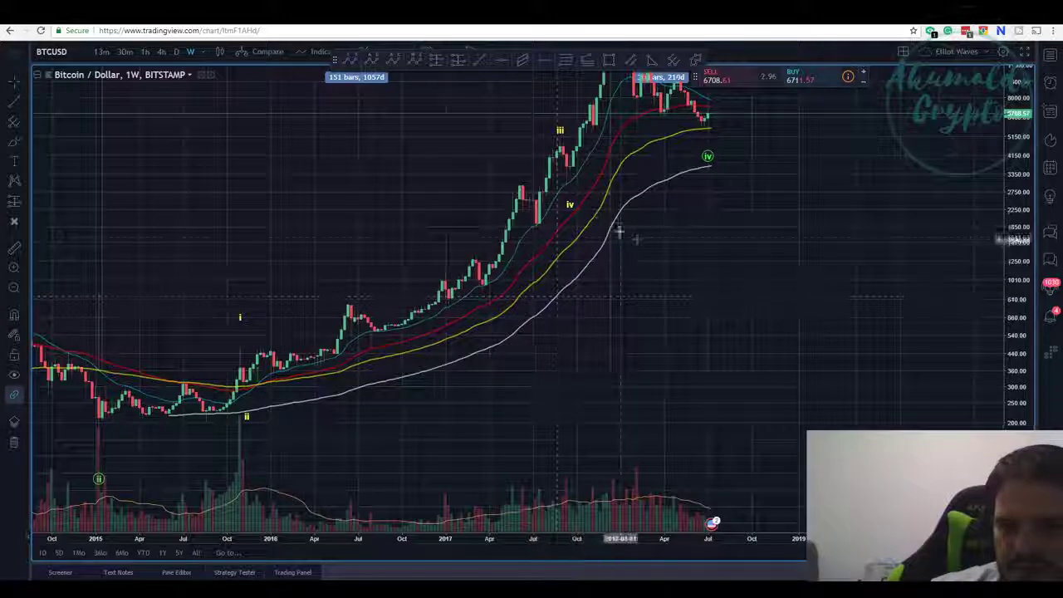
Step: Examine the latest weekly candles around green wave iv against the yellow and white EMA lines
scroll(617, 264, right, 5)
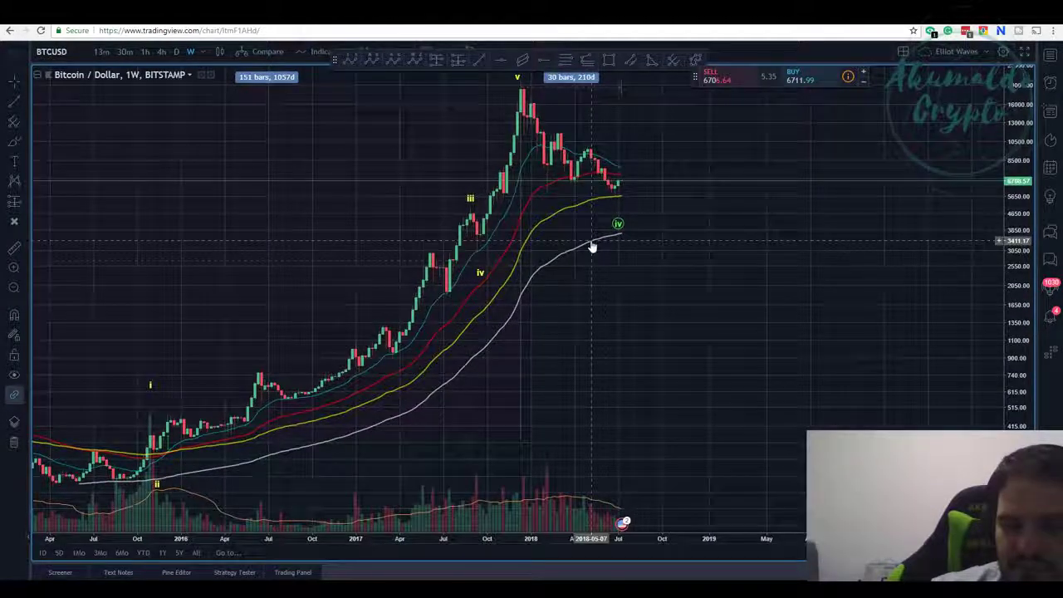
scroll(600, 299, right, 2)
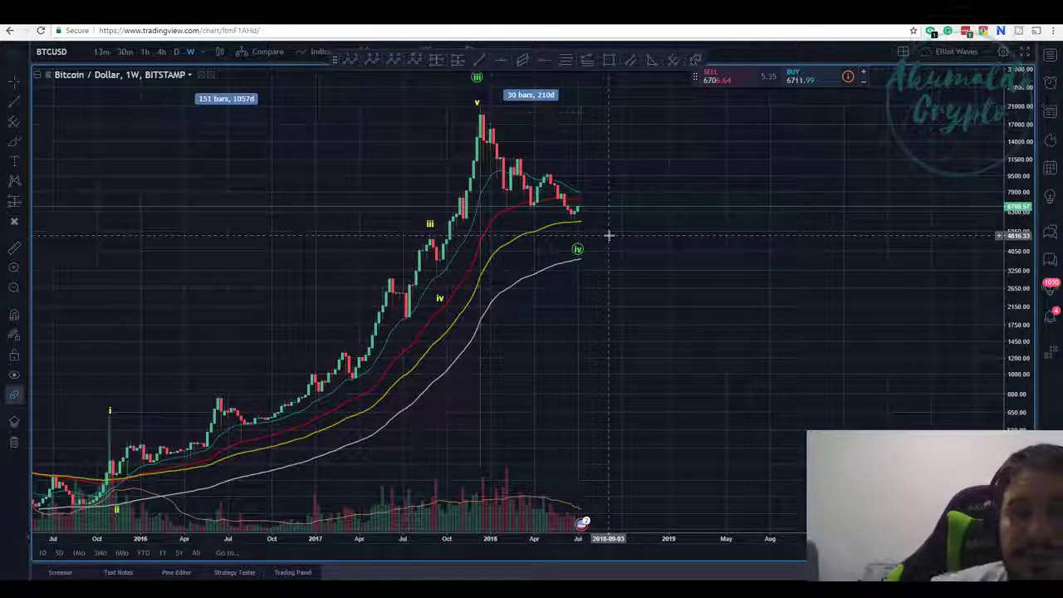
Step: Switch the Bitstamp BTCUSD chart to the 1 day interval and examine the EMA lines from early 2017 to July 2018
click(192, 53)
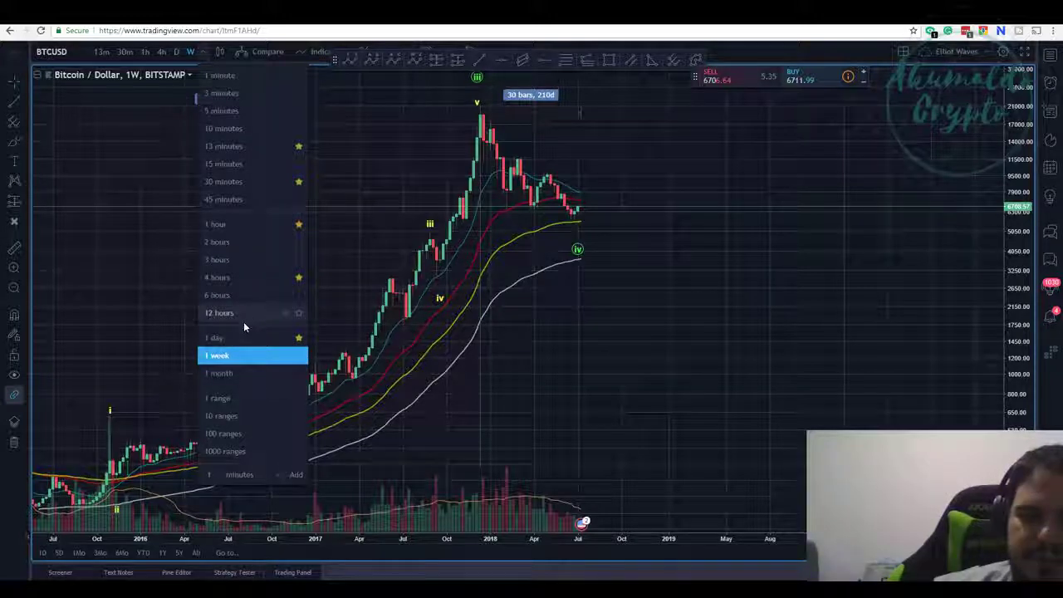
click(215, 338)
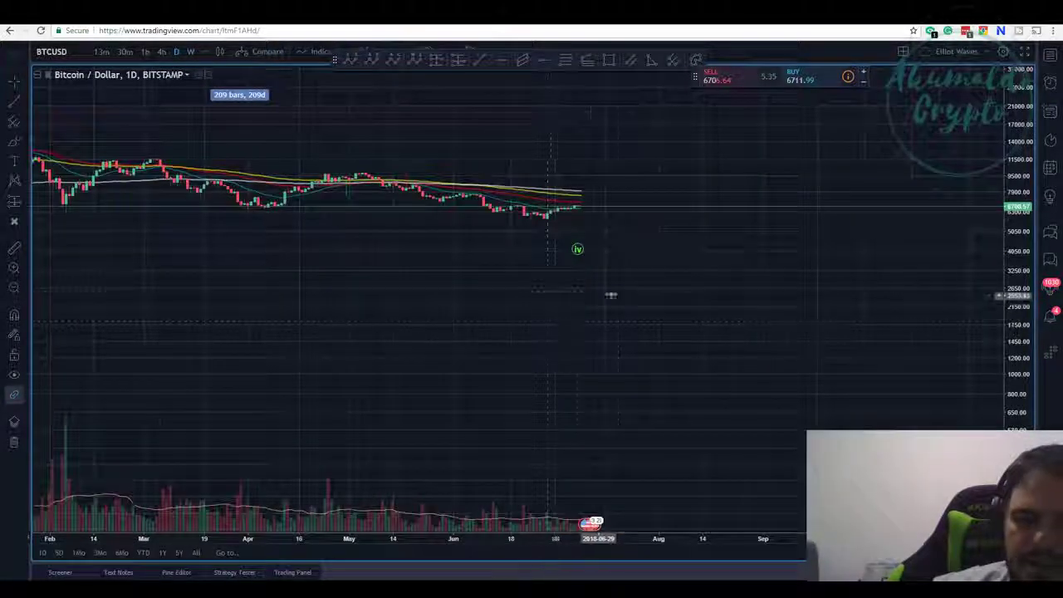
scroll(609, 294, down, 3)
scroll(618, 291, down, 3)
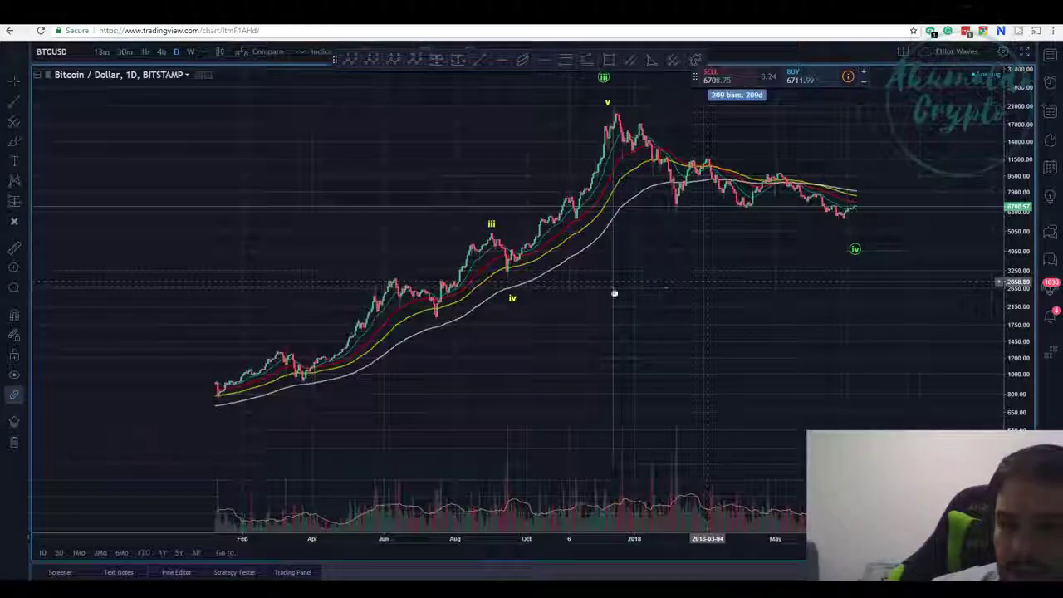
drag(612, 294, 415, 297)
scroll(415, 297, down, 3)
drag(655, 288, 366, 310)
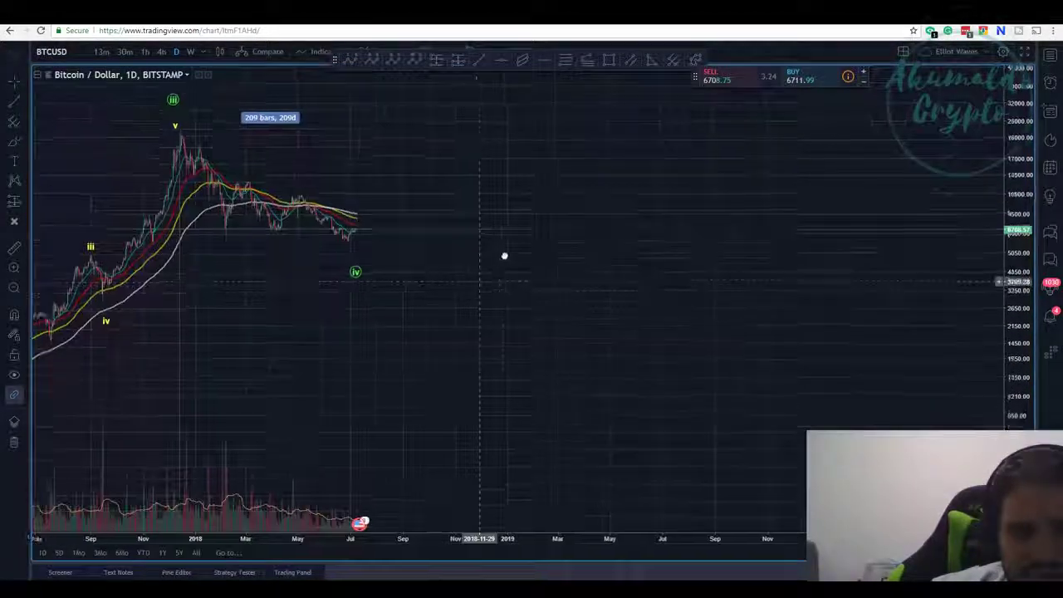
drag(503, 257, 563, 291)
scroll(523, 292, down, 1)
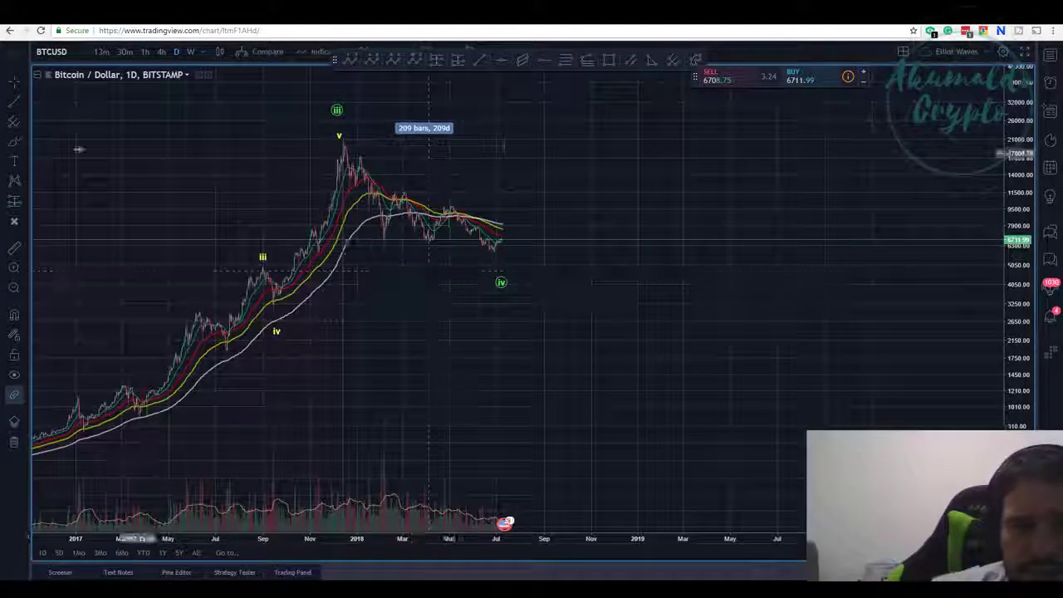
Step: Examine the daily candles from the December 2017 peak to July 2018 against the four EMA lines
click(15, 268)
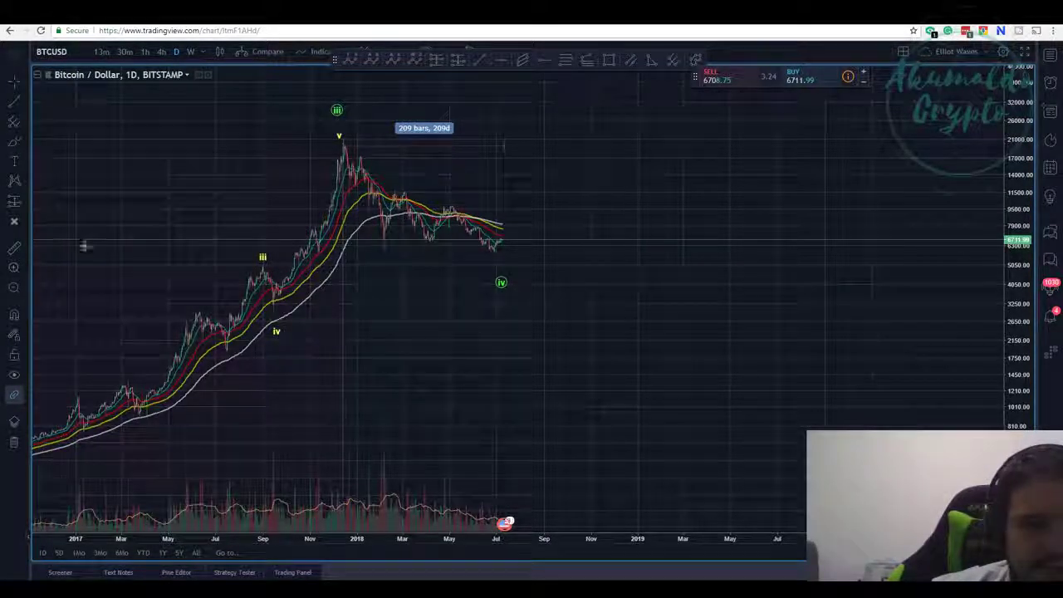
click(622, 306)
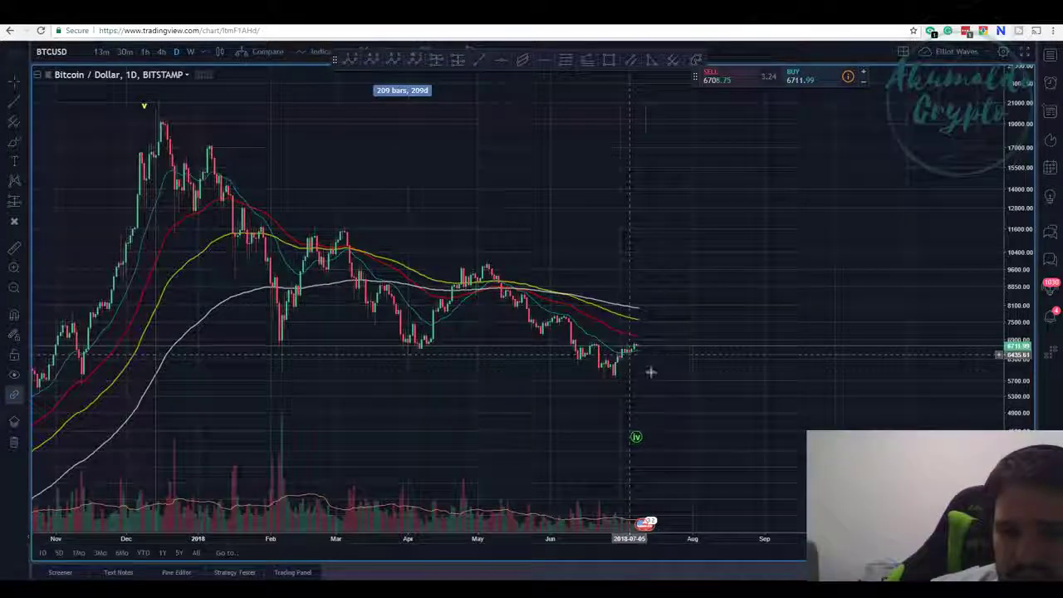
scroll(631, 371, up, 3)
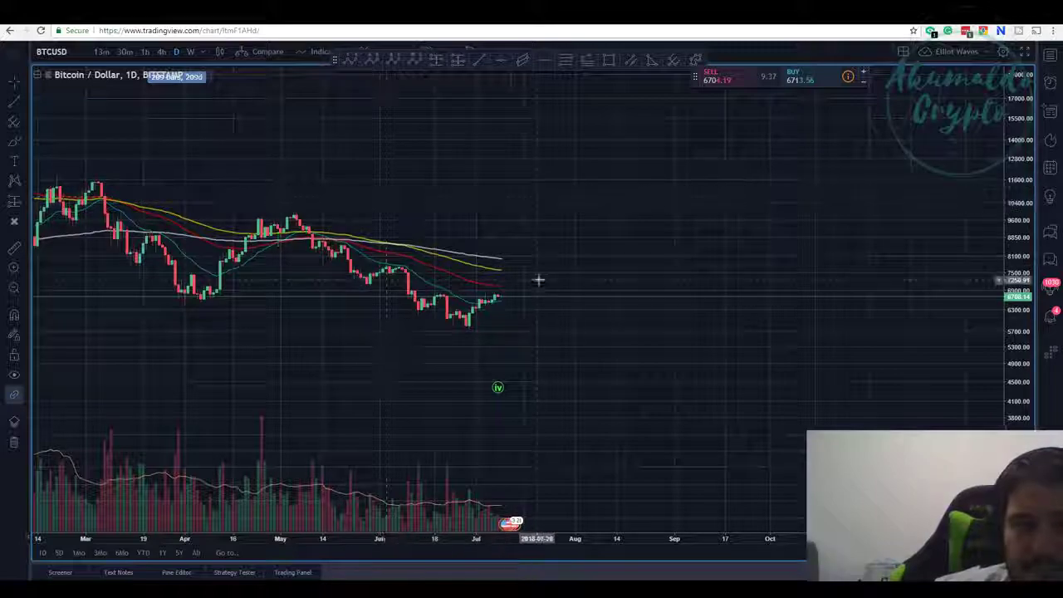
scroll(438, 280, down, 6)
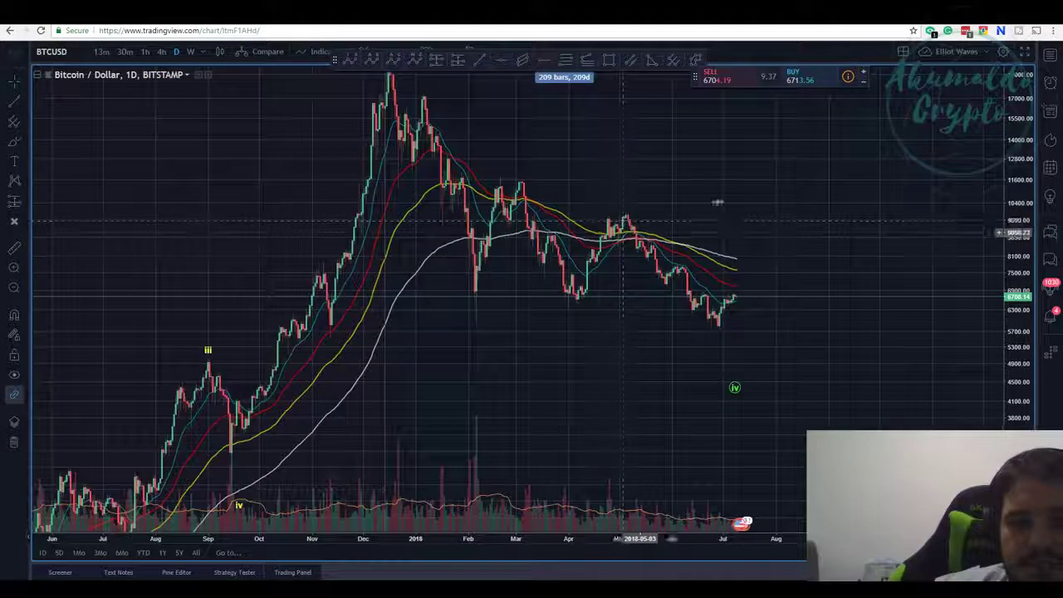
drag(703, 216, 586, 221)
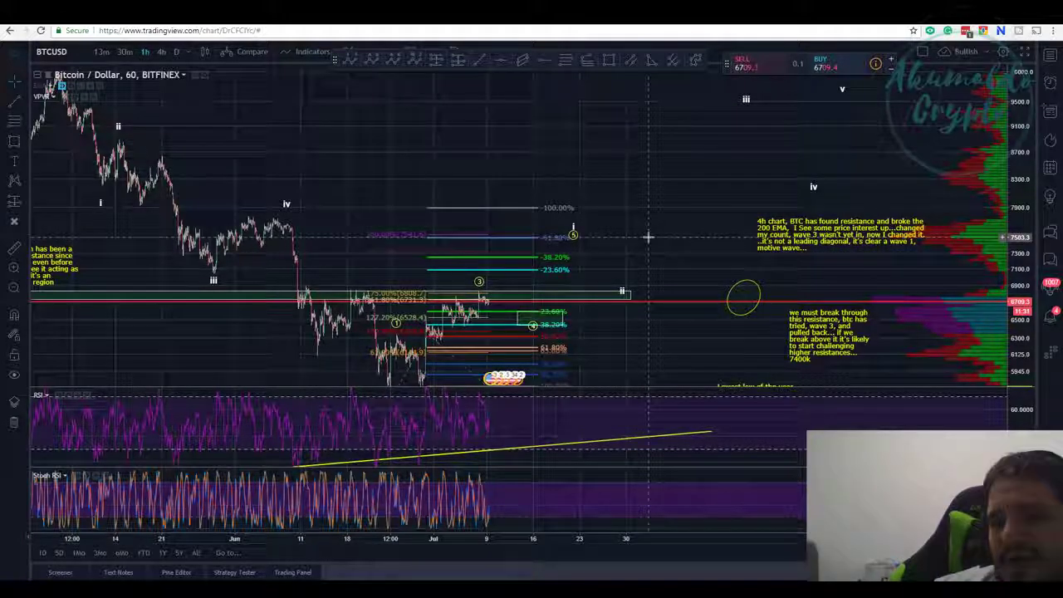
Step: Compare the hourly Bitfinex wave counts in the Bullish and BTC stream layouts with the daily Elliott chart, returning to the Bullish layout
drag(573, 239, 568, 196)
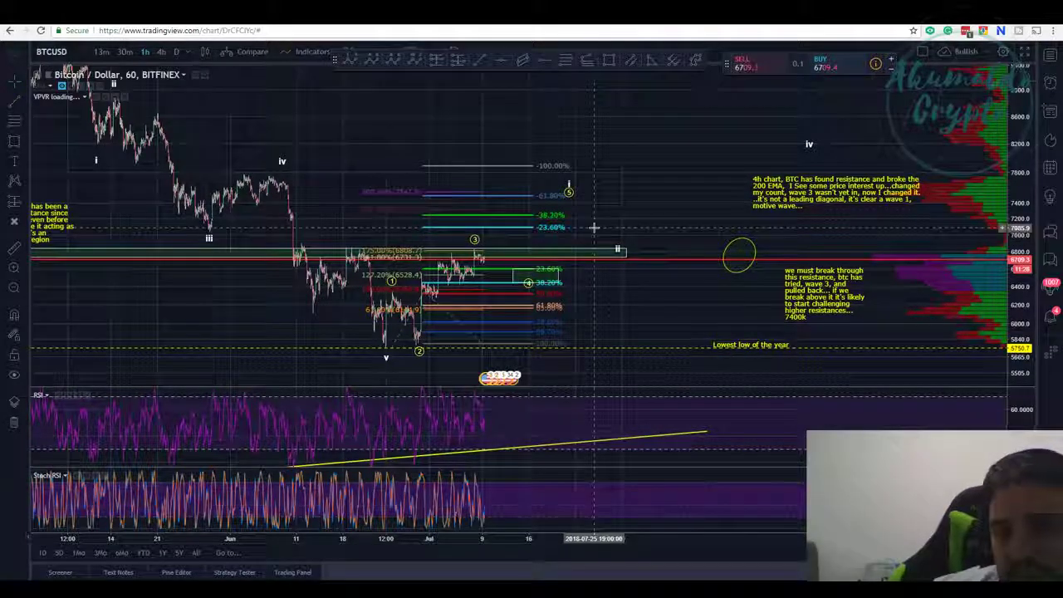
key(ctrl+Tab)
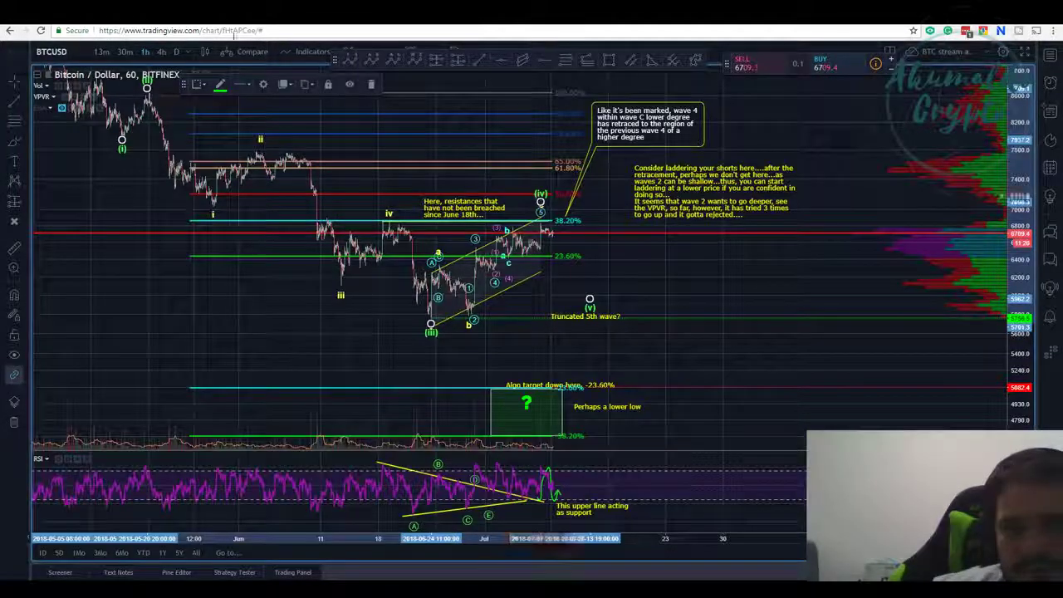
key(ctrl+Tab)
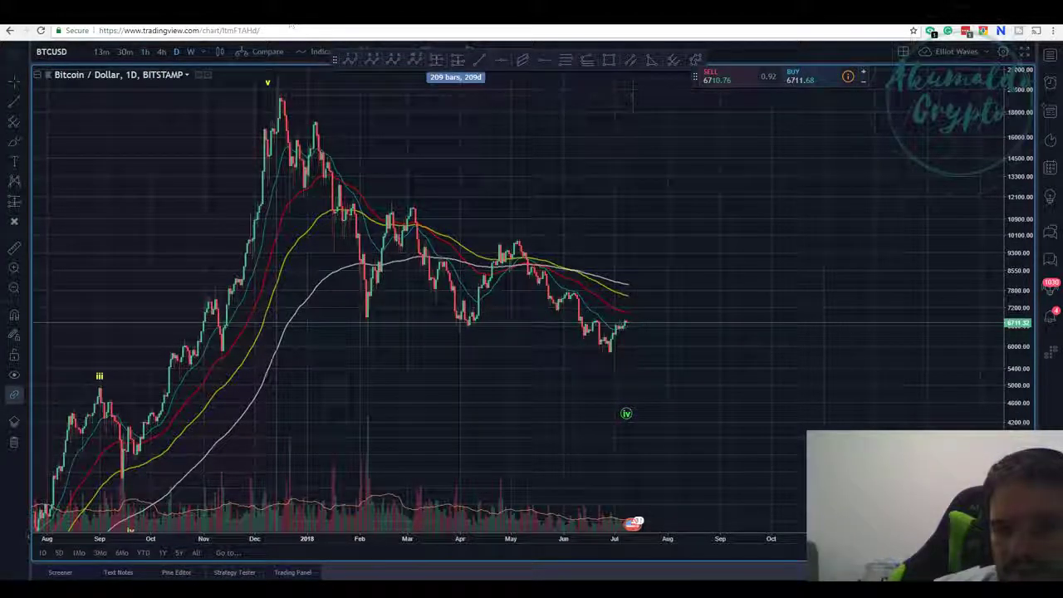
key(ctrl+Tab)
key(ctrl+Tab)
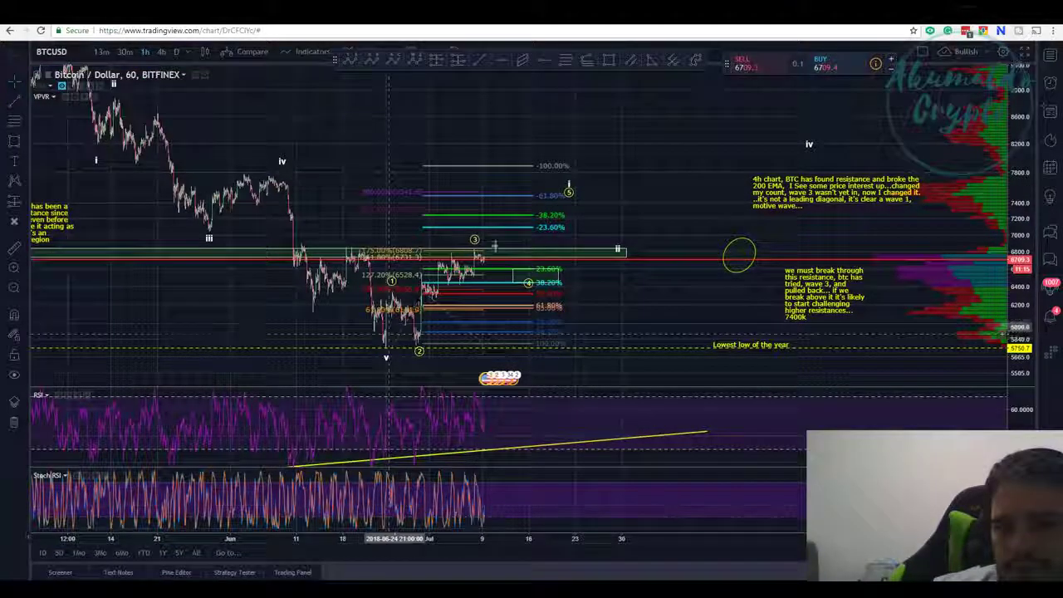
Step: Move the white wave ii point of the projected impulse just past the end of the green resistance box, at about 6900
drag(727, 141, 645, 180)
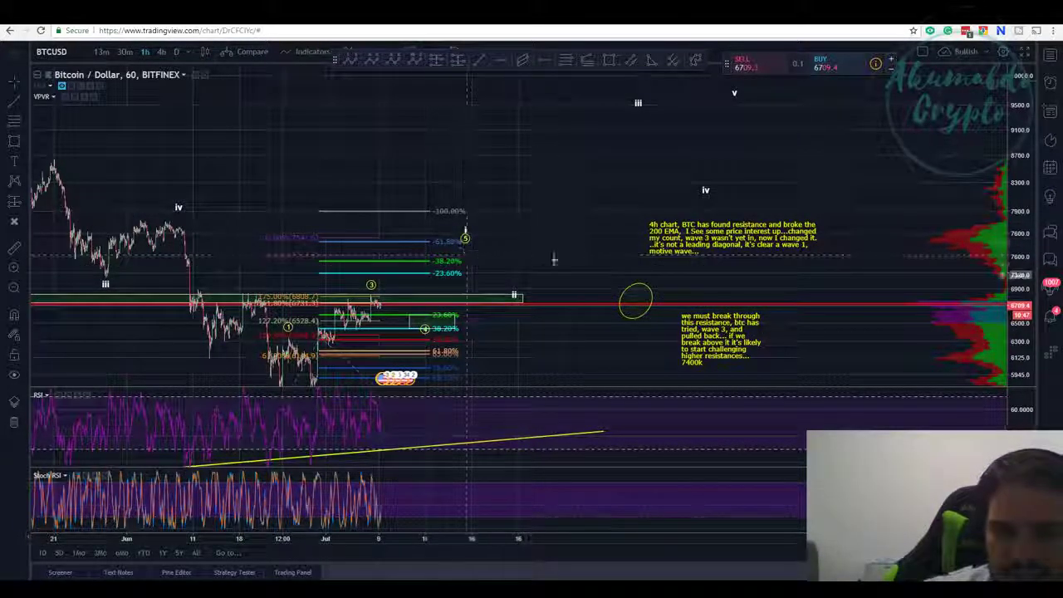
click(515, 293)
drag(534, 287, 534, 289)
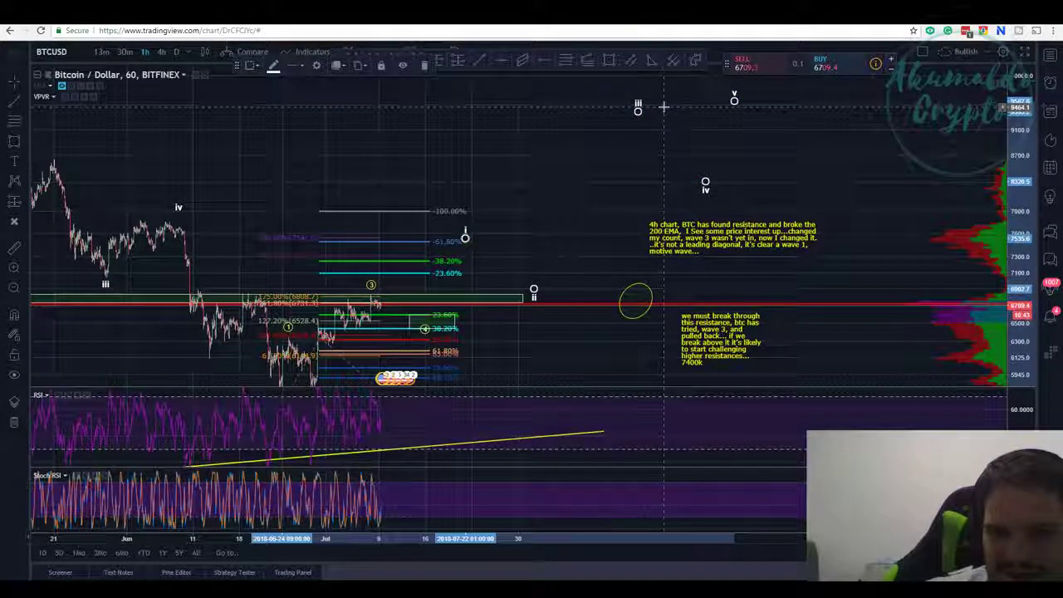